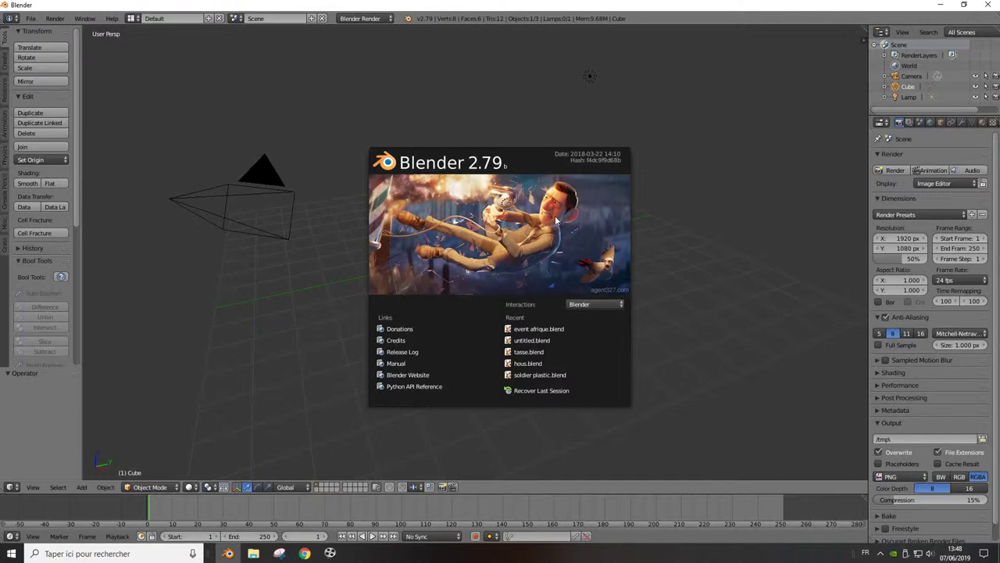
- Close the Blender 2.79 splash screen to reveal the default cube, camera and lamp
click(736, 147)
- Zoom in and knife-cut a line across one top corner of the cube in Edit Mode
scroll(532, 216, up, 4)
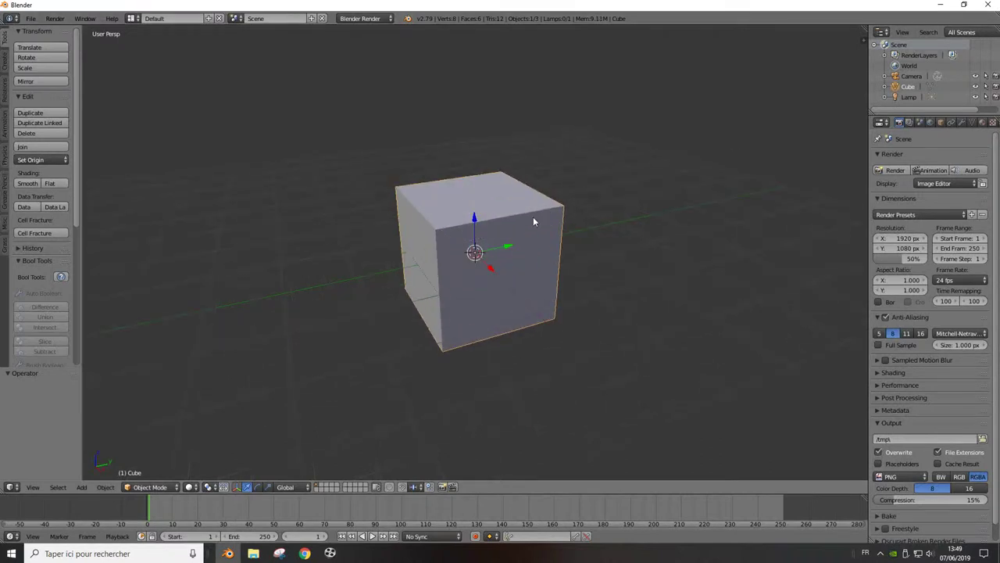
scroll(533, 217, up, 4)
key(Tab)
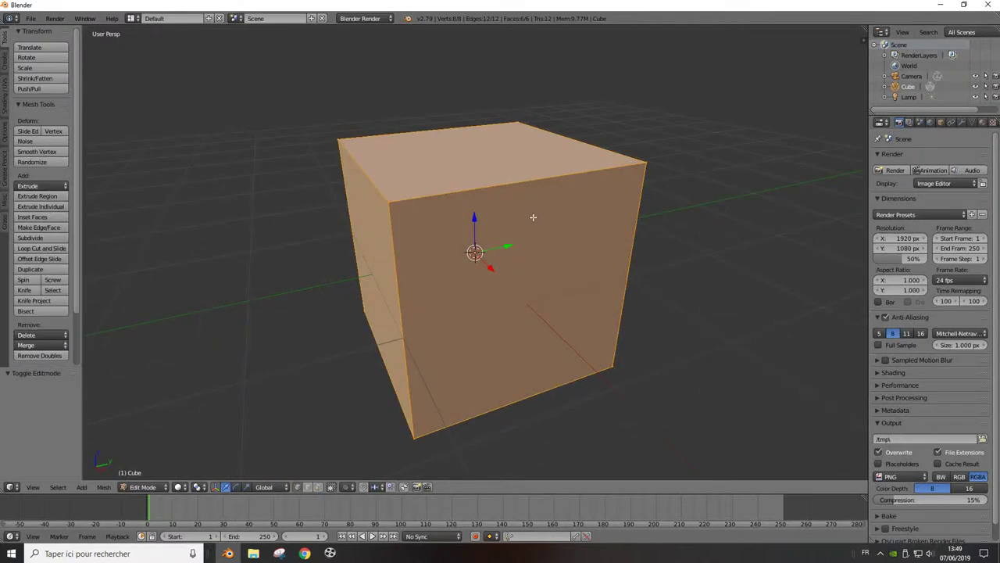
key(k)
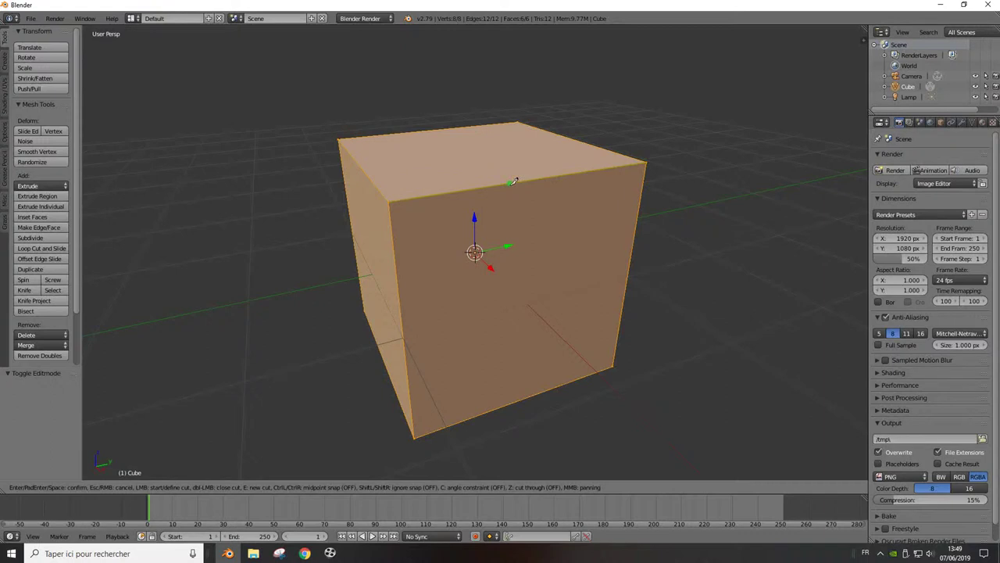
click(364, 172)
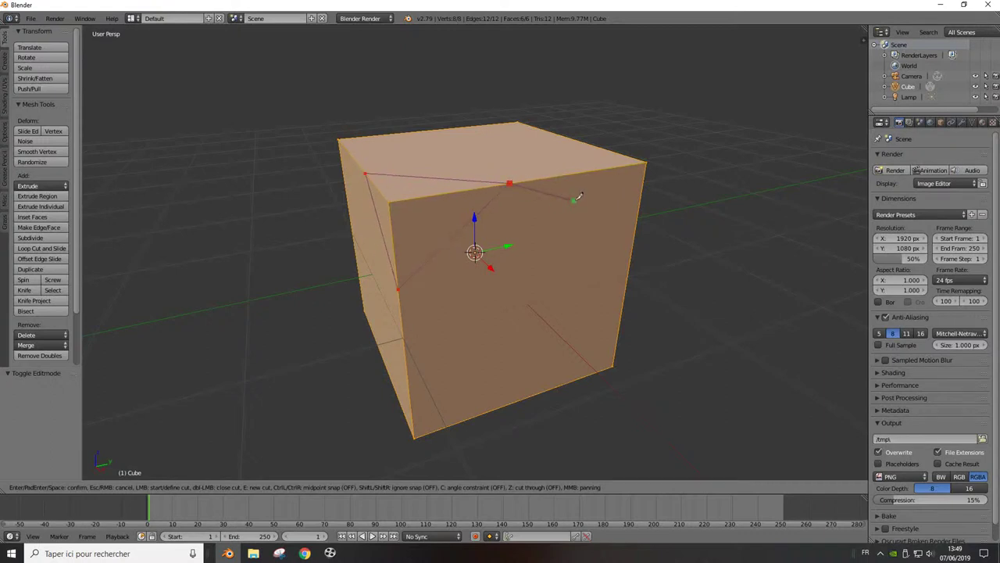
key(Return)
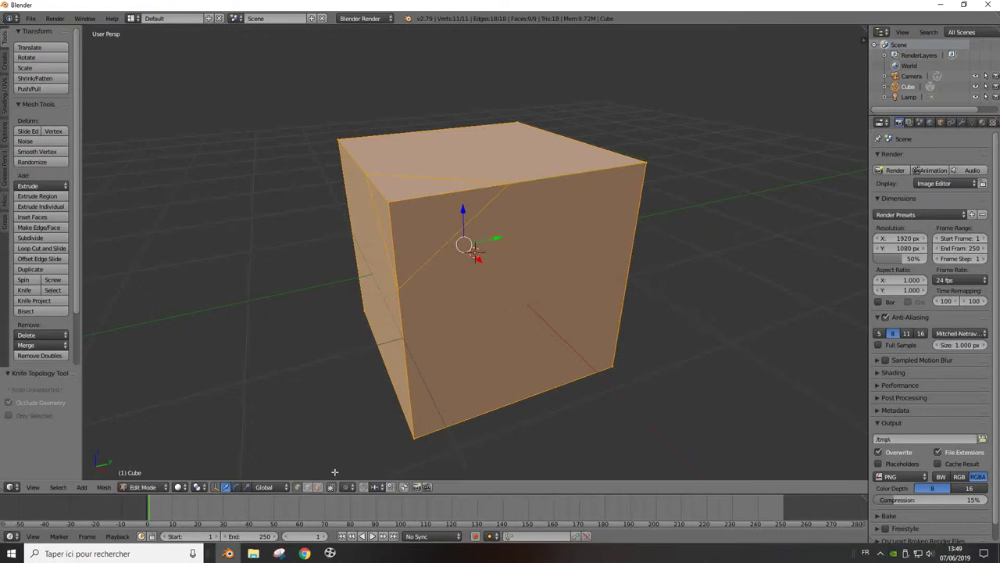
- Delete the corner vertex and fill the resulting three-vertex hole with a new face
right_click(391, 196)
key(x)
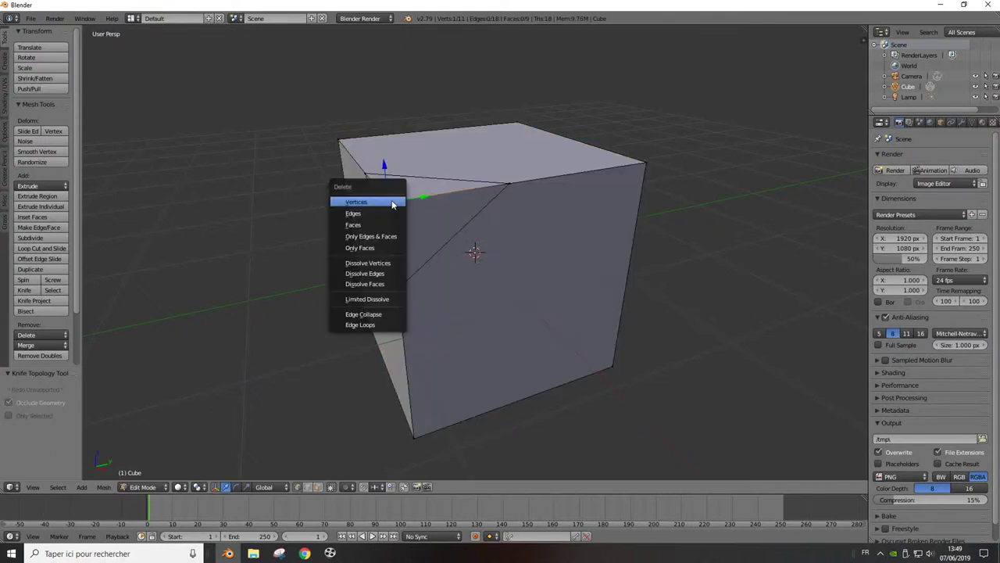
click(392, 203)
middle_drag(409, 212, 451, 188)
right_click(451, 186)
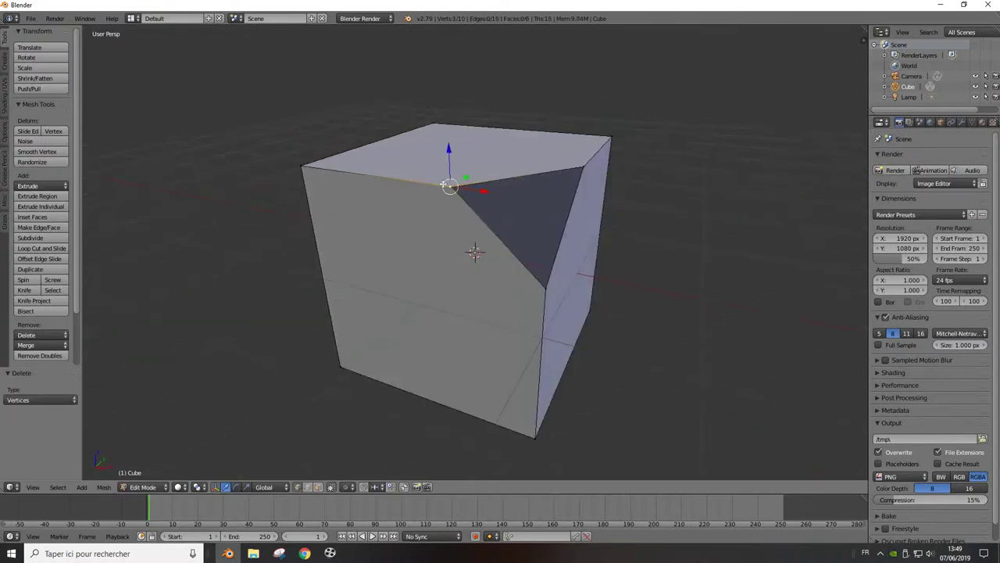
shift+right_click(545, 288)
shift+right_click(580, 170)
key(f)
mouse_move(621, 219)
middle_down()
mouse_move(628, 221)
mouse_move(594, 218)
middle_up()
- Return to Object Mode and move the cut cube to the right along X
scroll(583, 216, down, 2)
key(Tab)
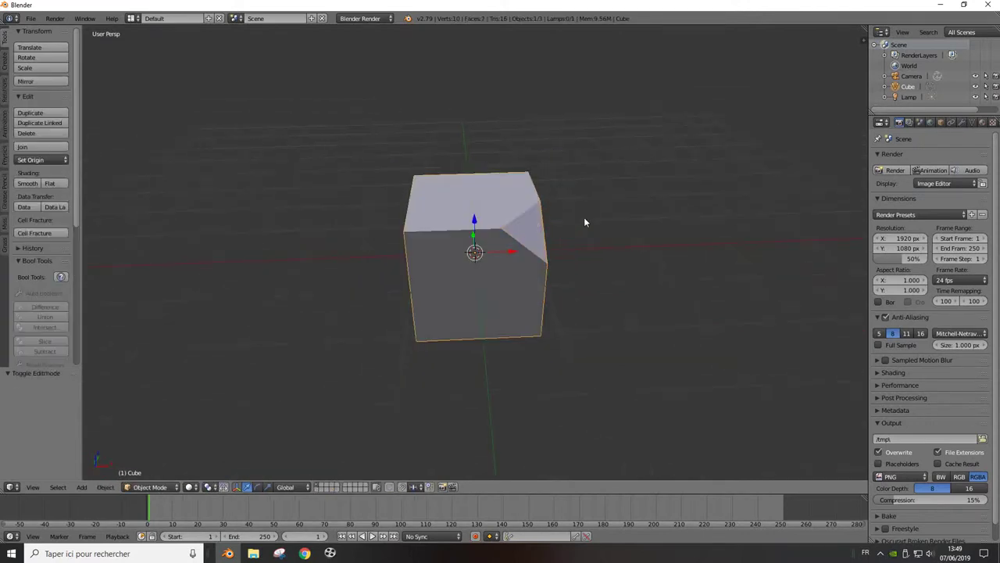
key(g)
key(x)
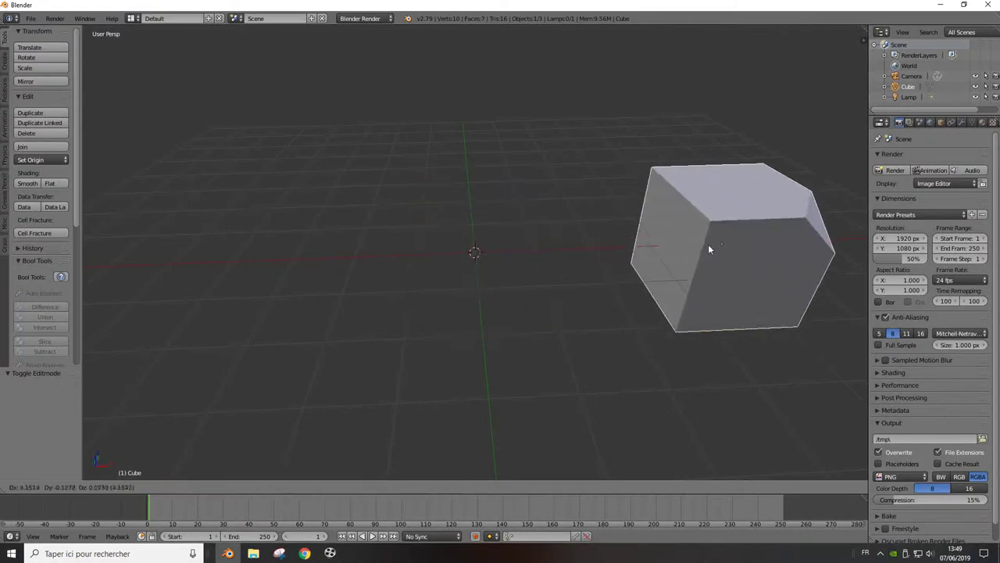
click(708, 244)
- Add a new cube at the centre and duplicate it upward onto its top
key(shift+a)
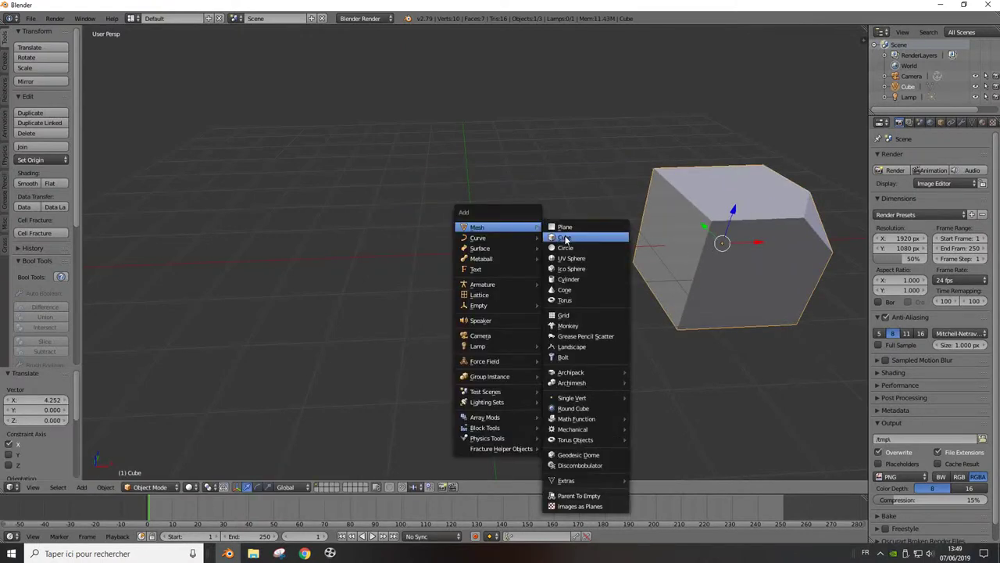
click(564, 236)
key(Tab)
key(Tab)
key(shift+d)
key(z)
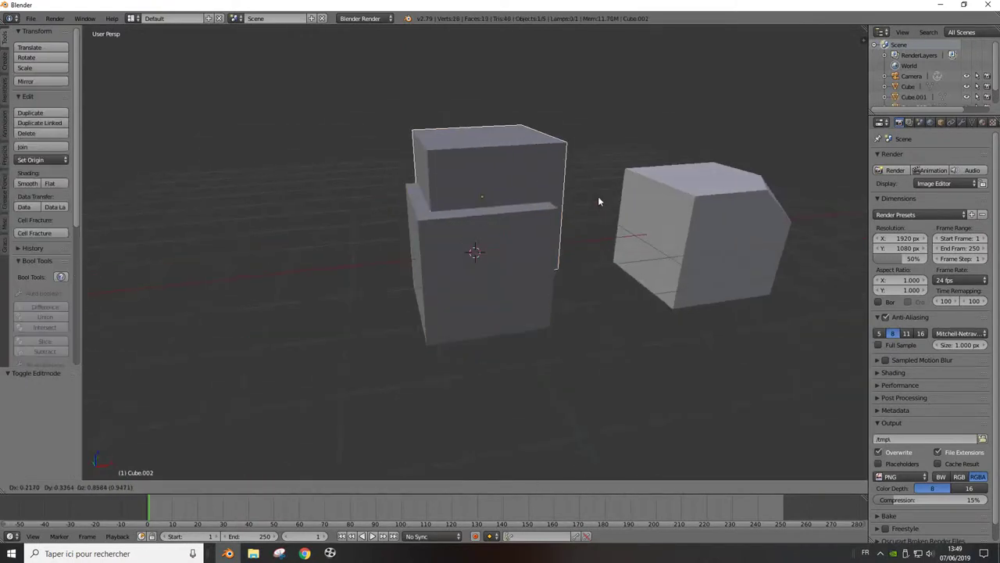
click(517, 193)
middle_drag(518, 193, 619, 217)
- Shift the top cube along the Y axis
key(g)
key(y)
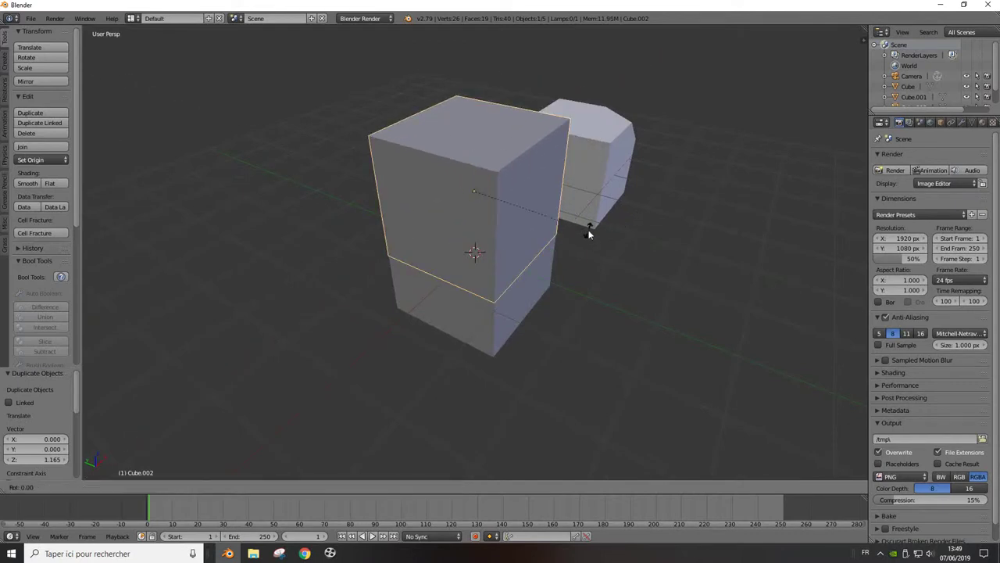
click(569, 246)
key(g)
key(y)
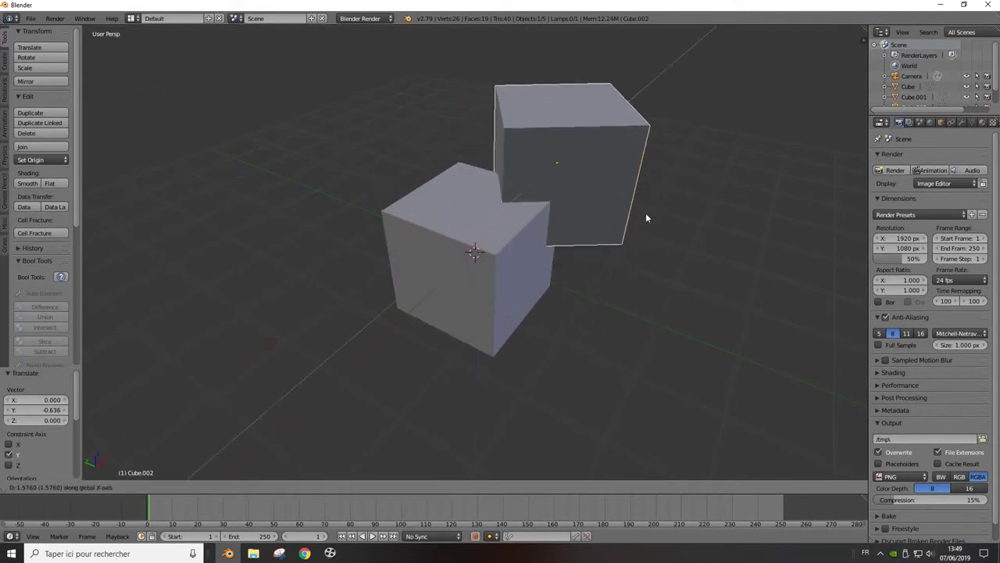
click(639, 220)
key(g)
key(x)
key(Escape)
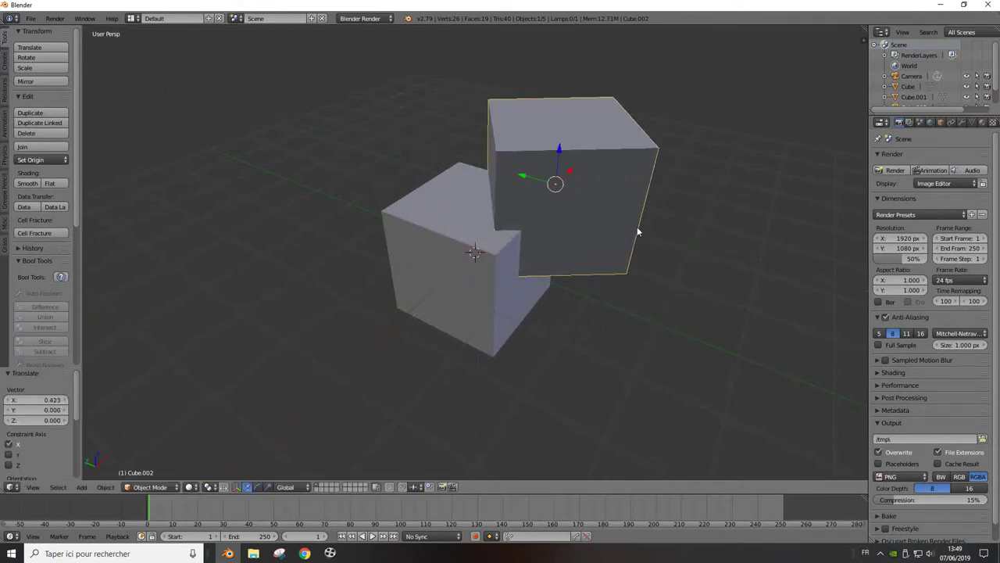
- Rotate the top cube around Z, first by -40.9°, then adjust it further
key(r)
key(z)
click(638, 164)
key(r)
key(z)
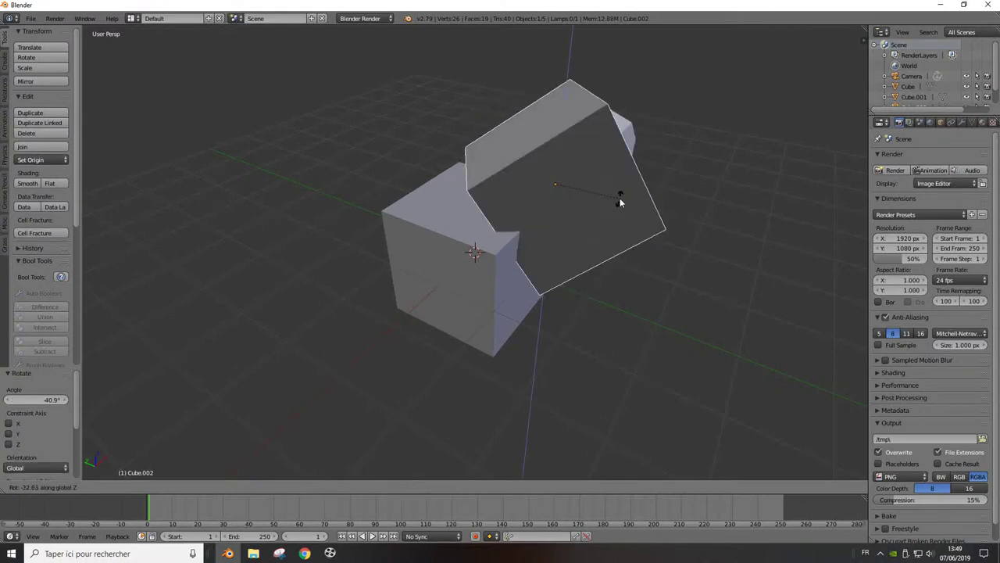
click(618, 196)
- Reposition the rotated top cube freely and select the centre cube Cube.001
mouse_move(618, 197)
middle_down()
mouse_move(604, 176)
mouse_move(441, 141)
mouse_move(351, 211)
middle_up()
key(g)
click(639, 171)
right_click(490, 226)
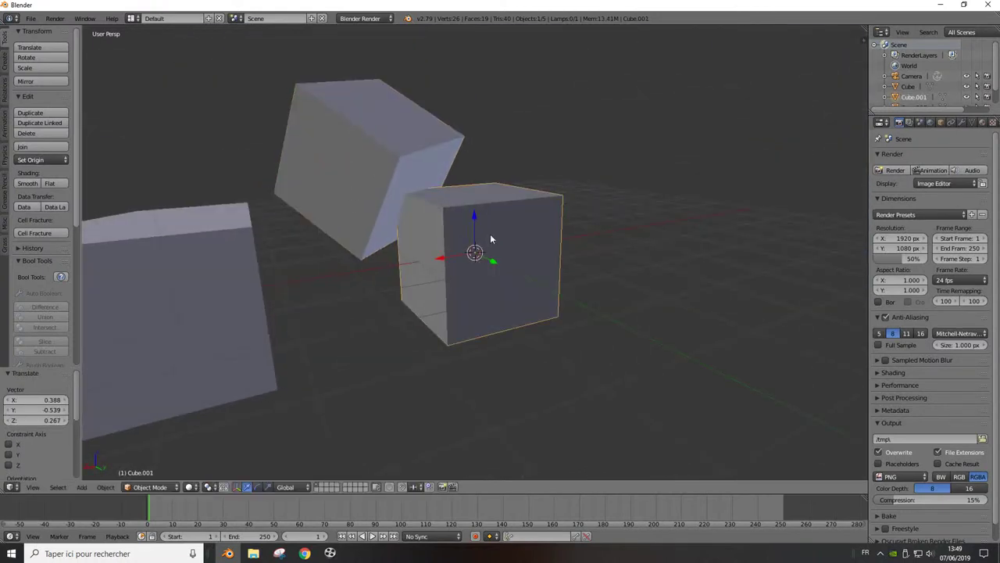
- Give Cube.001 a Boolean modifier using Cube.002 as cutter with Difference operation
click(961, 124)
click(934, 157)
click(804, 216)
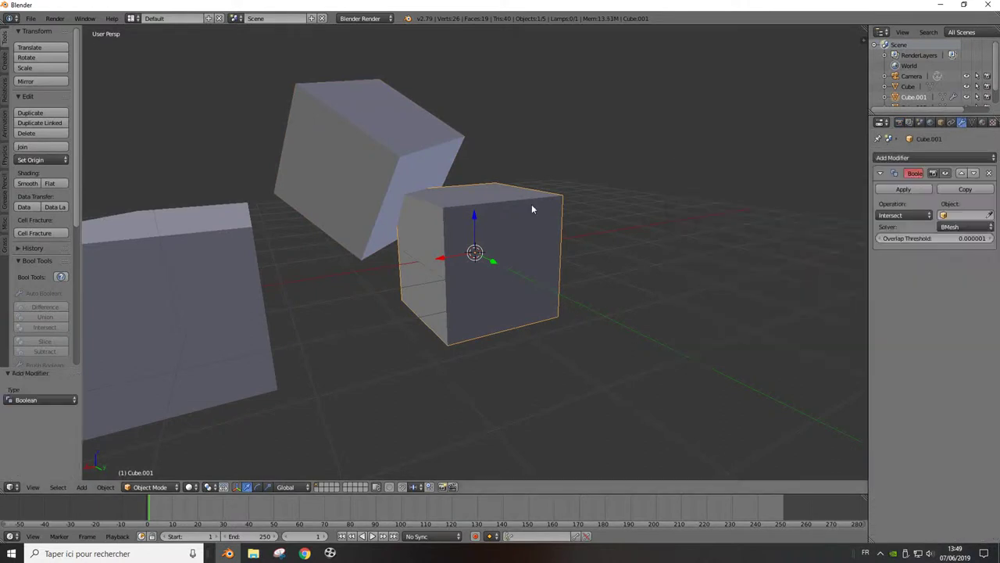
click(989, 216)
click(346, 128)
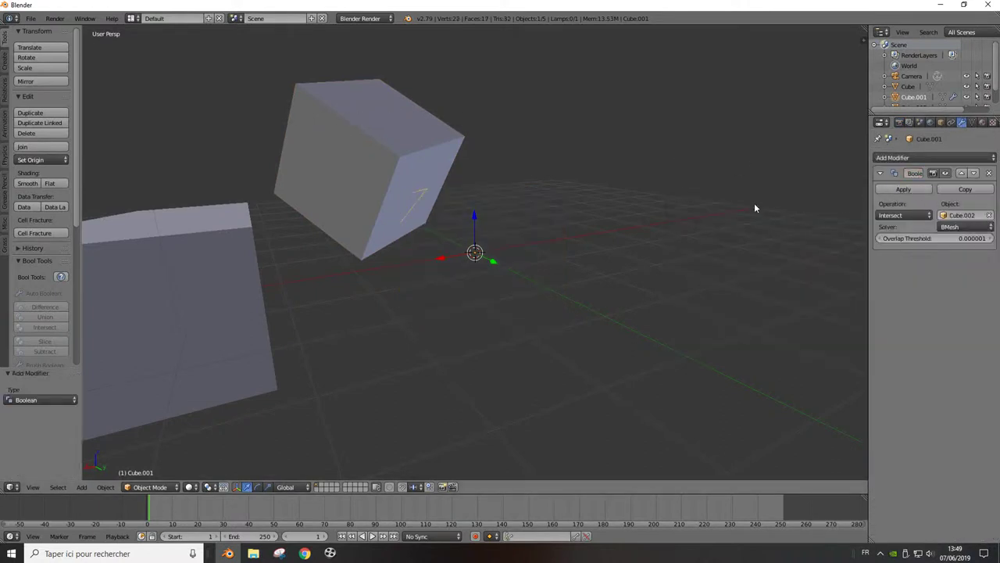
click(905, 215)
click(893, 182)
- Hide the top cutter cube Cube.002 and select the left cube
key(z)
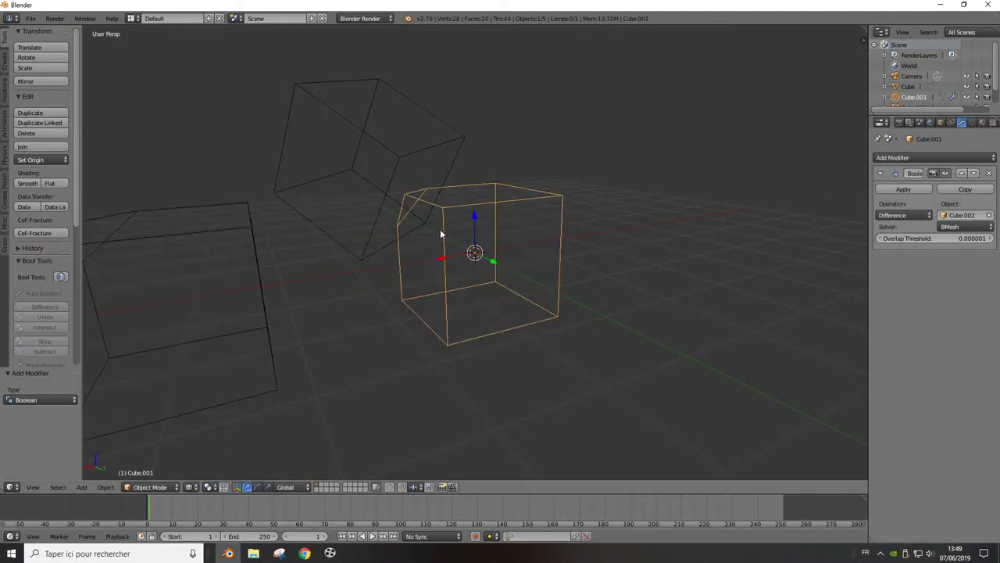
key(z)
right_click(403, 163)
key(h)
mouse_move(403, 158)
middle_down()
mouse_move(470, 207)
mouse_move(610, 207)
mouse_move(604, 221)
middle_up()
right_click(494, 238)
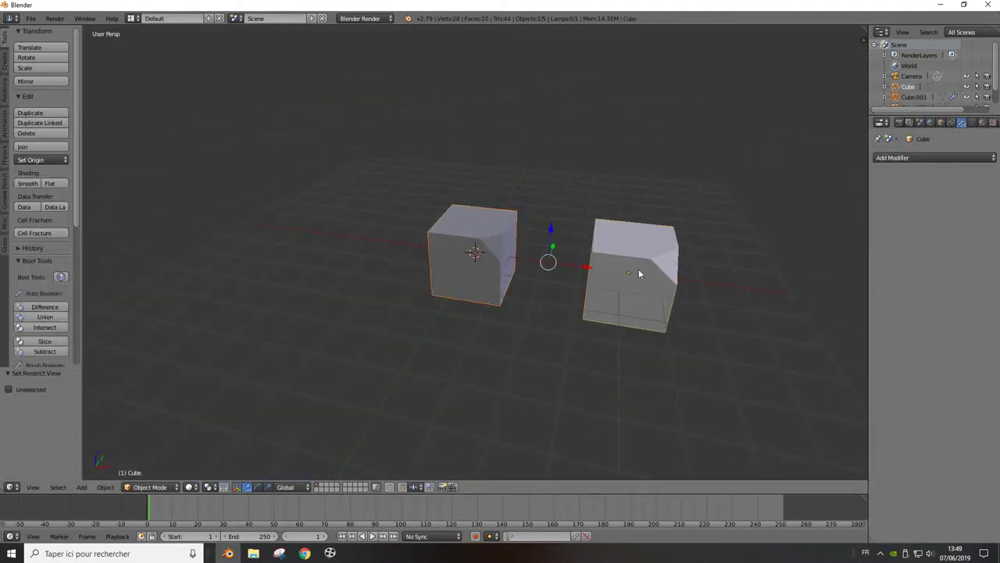
- Delete the old cubes and add a fresh cube scaled into a long, flat car box
key(x)
click(405, 277)
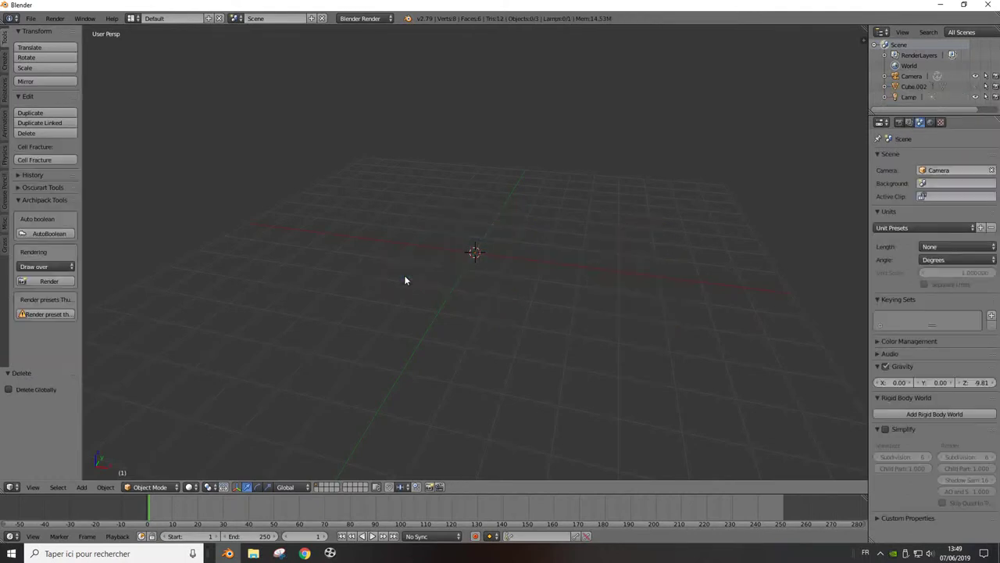
key(shift+a)
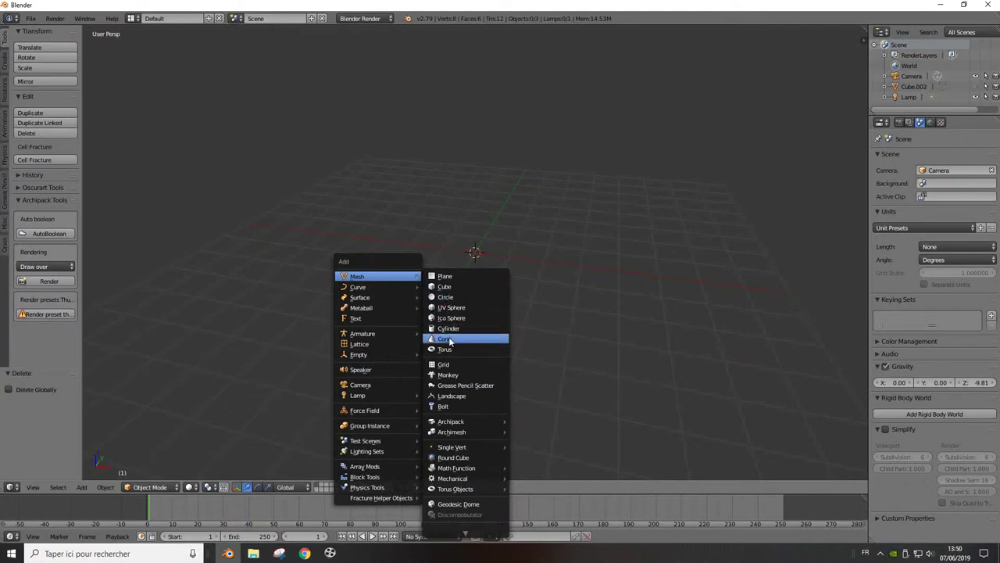
click(443, 288)
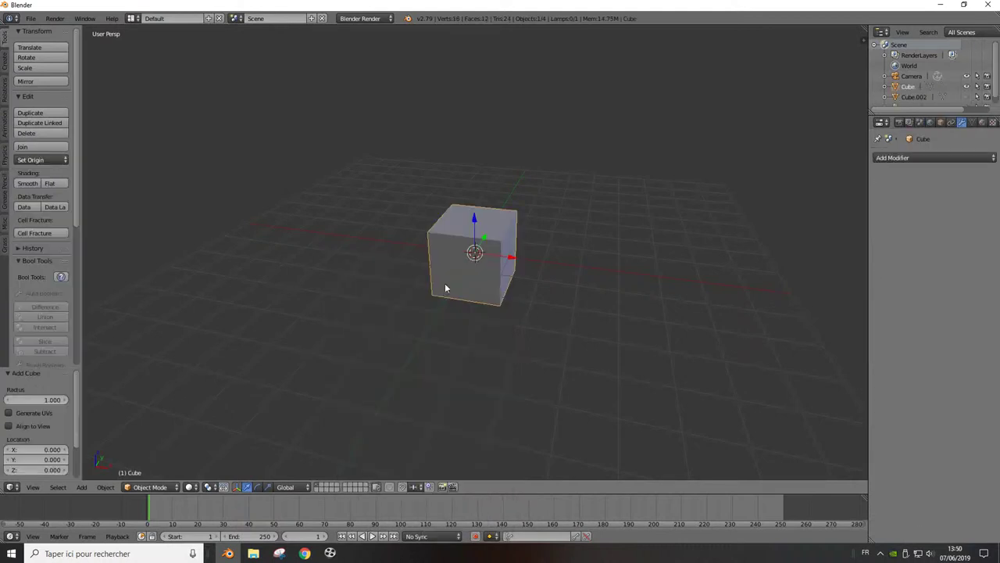
key(s)
key(x)
click(594, 276)
key(s)
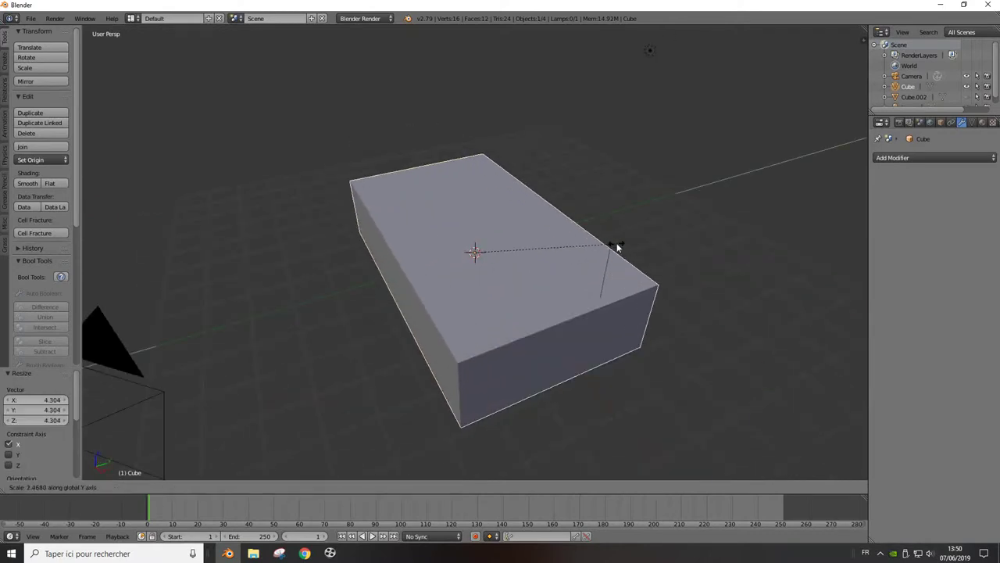
click(617, 246)
- Add a cylinder rotated 90° on X, enlarge it into a wheel, and duplicate it for the other side
key(Tab)
key(Tab)
key(shift+a)
mouse_move(474, 253)
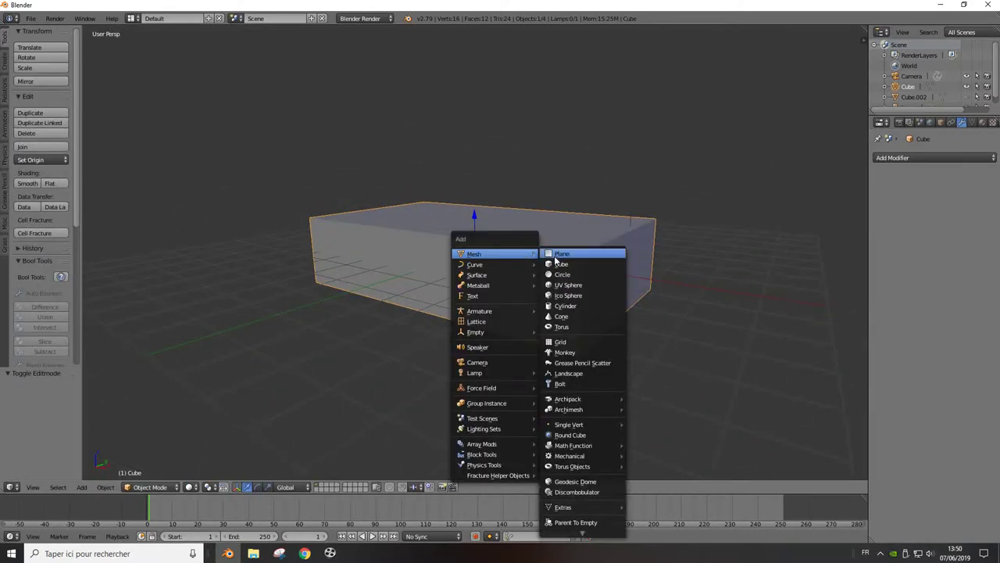
click(558, 290)
text(r)
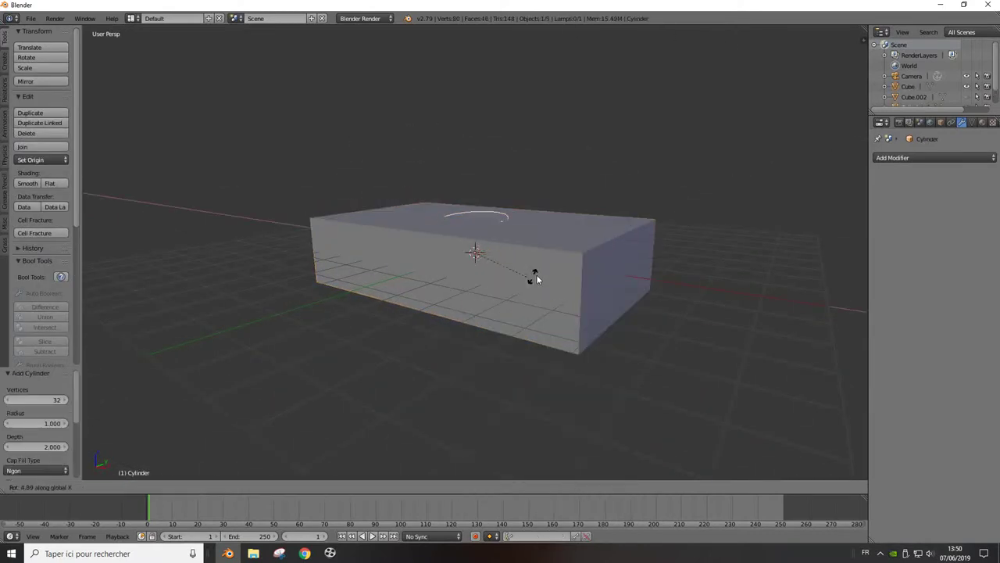
text(x90)
key(Return)
key(g)
click(580, 278)
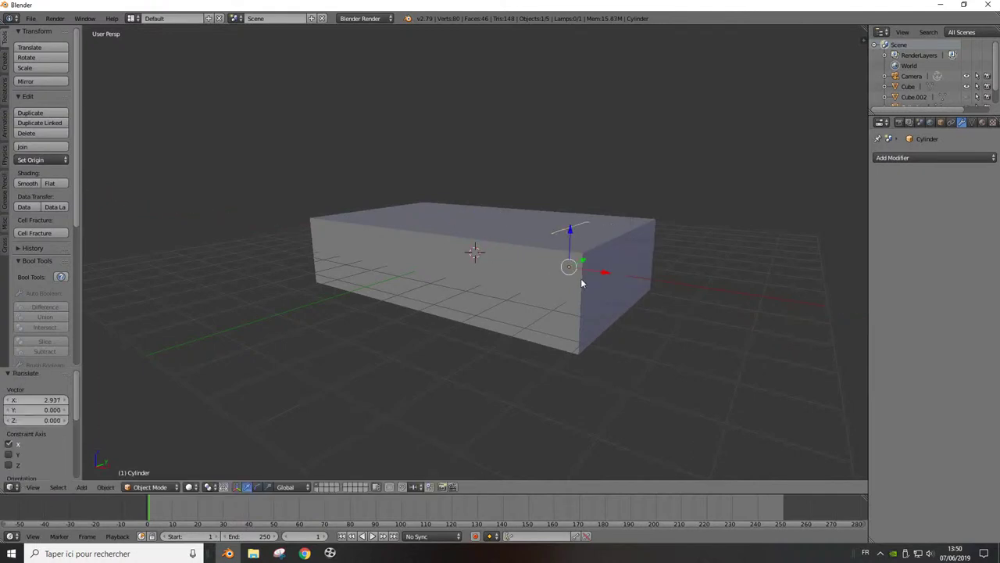
key(s)
click(682, 242)
key(shift+d)
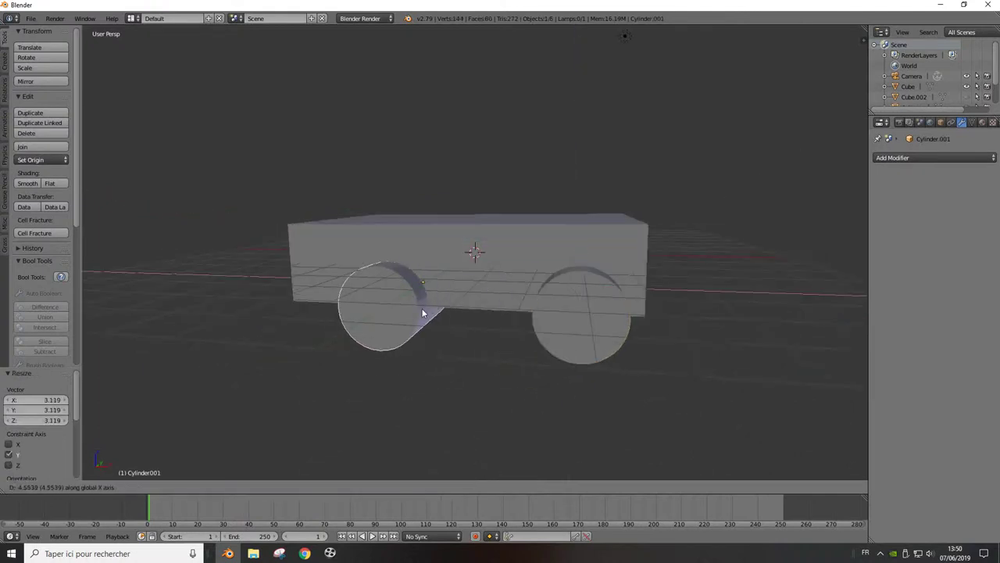
click(425, 309)
- Add two loop cuts across the car box in Edit Mode
right_click(582, 274)
right_click(562, 226)
key(Tab)
key(ctrl+r)
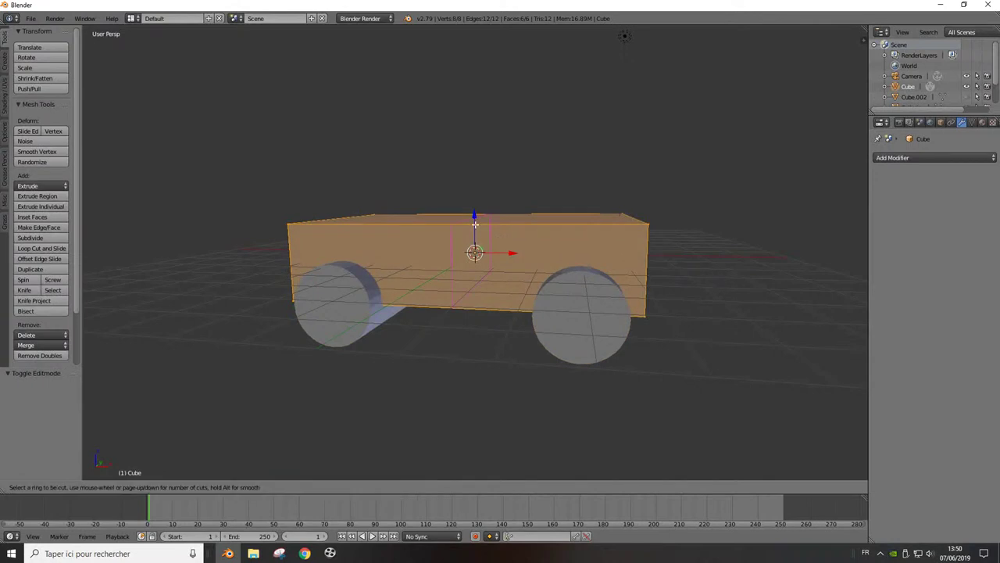
scroll(510, 238, up, 1)
click(510, 238)
middle_drag(485, 235, 476, 250)
- Raise the middle top face vertically into a cabin and view the car at three-quarters
alt+right_click(522, 213)
right_click(477, 219)
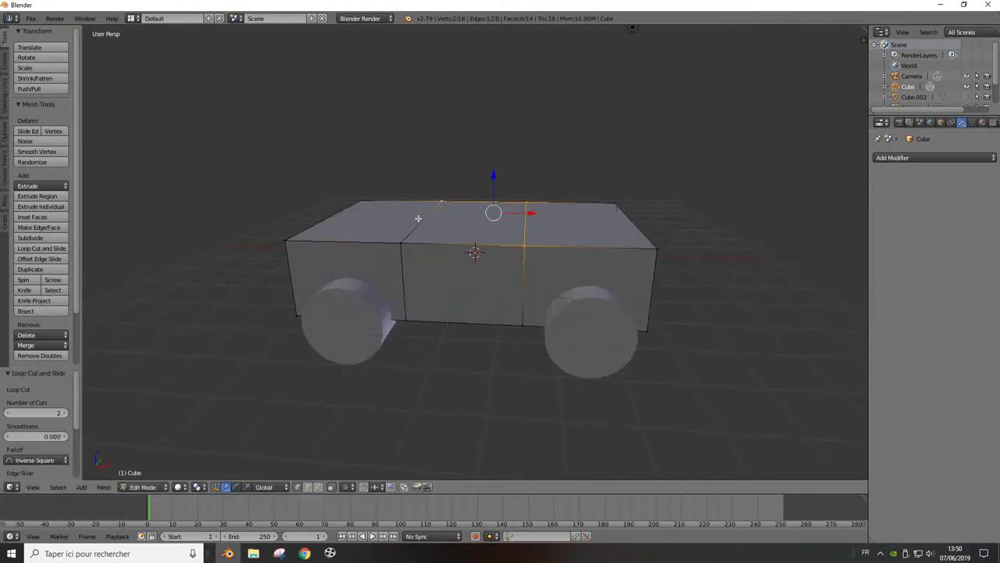
key(g)
key(z)
click(496, 236)
key(Tab)
mouse_move(495, 236)
middle_down()
mouse_move(447, 234)
mouse_move(512, 261)
middle_up()
scroll(512, 261, down, 3)
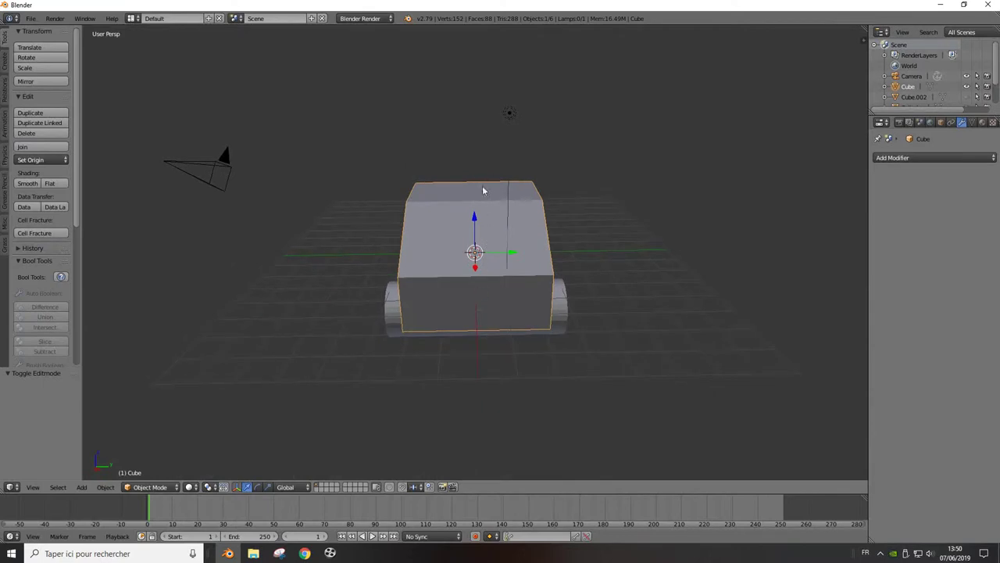
middle_drag(483, 190, 521, 247)
- Add a new cube, scale it much larger and move it along Y
key(shift+a)
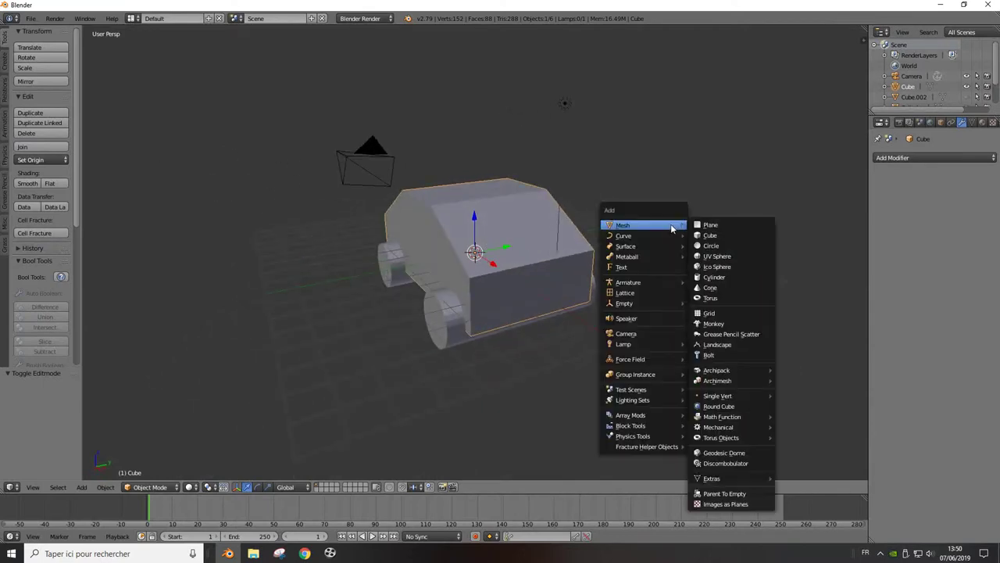
click(710, 235)
middle_drag(658, 233, 502, 251)
key(s)
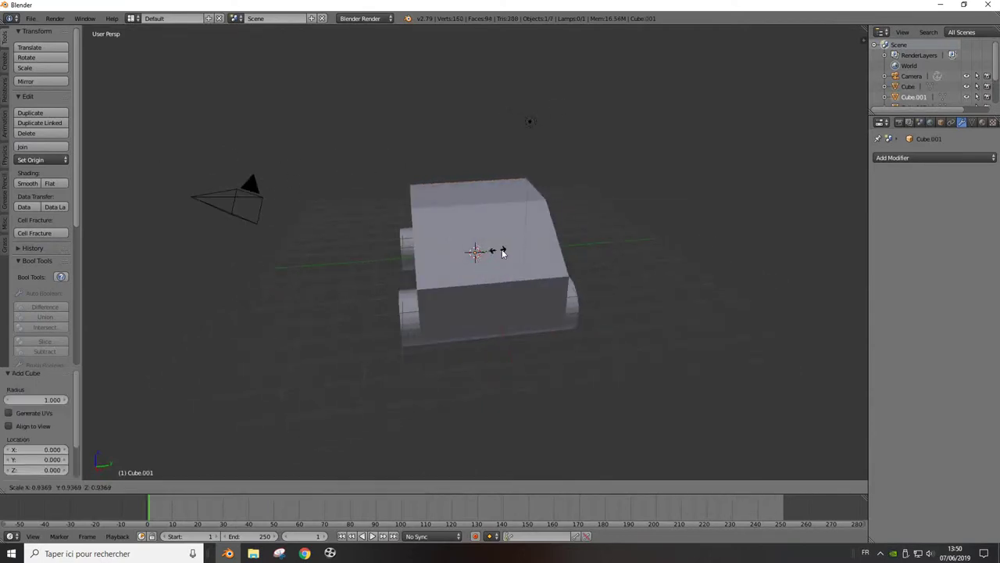
click(591, 242)
key(g)
key(y)
click(439, 261)
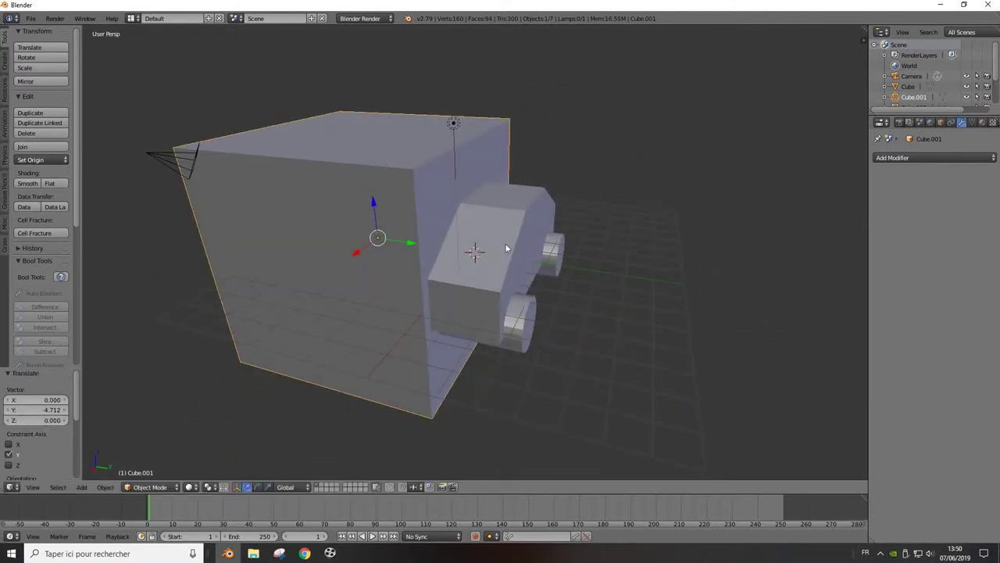
- Add a Boolean modifier to the car body with Cube.001 as cutter, set to Difference
click(908, 86)
click(934, 158)
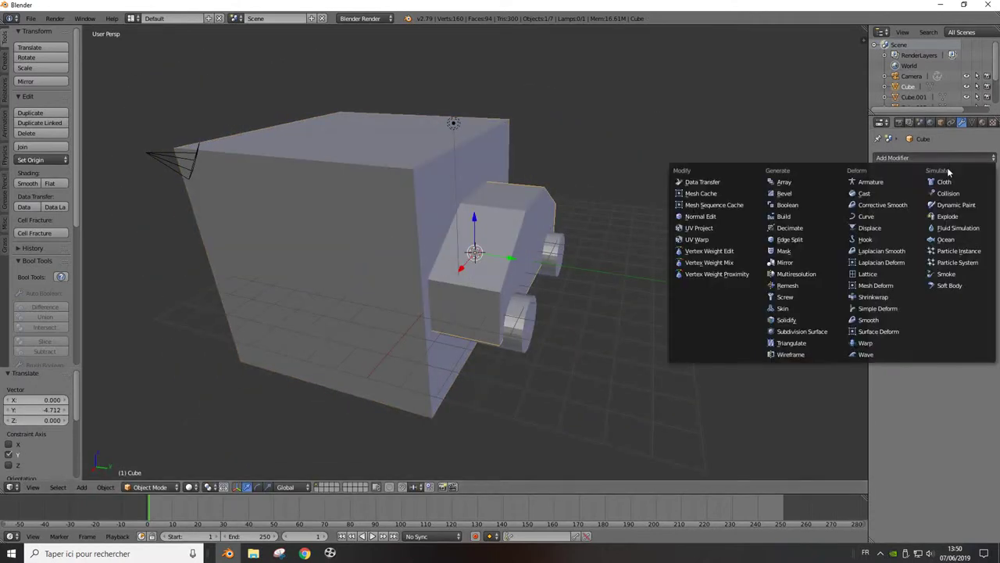
click(789, 204)
click(989, 216)
click(428, 189)
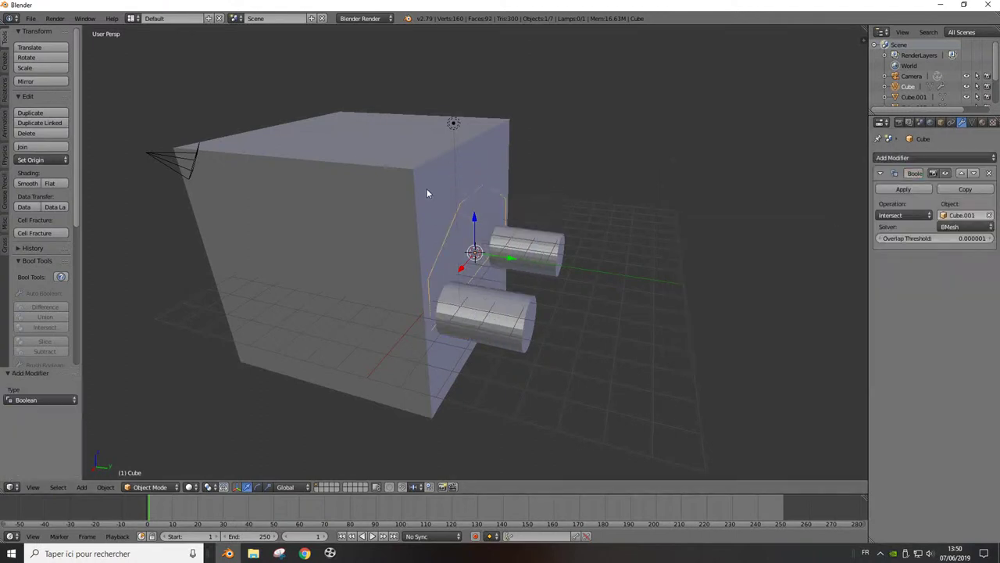
key(z)
middle_drag(527, 211, 581, 208)
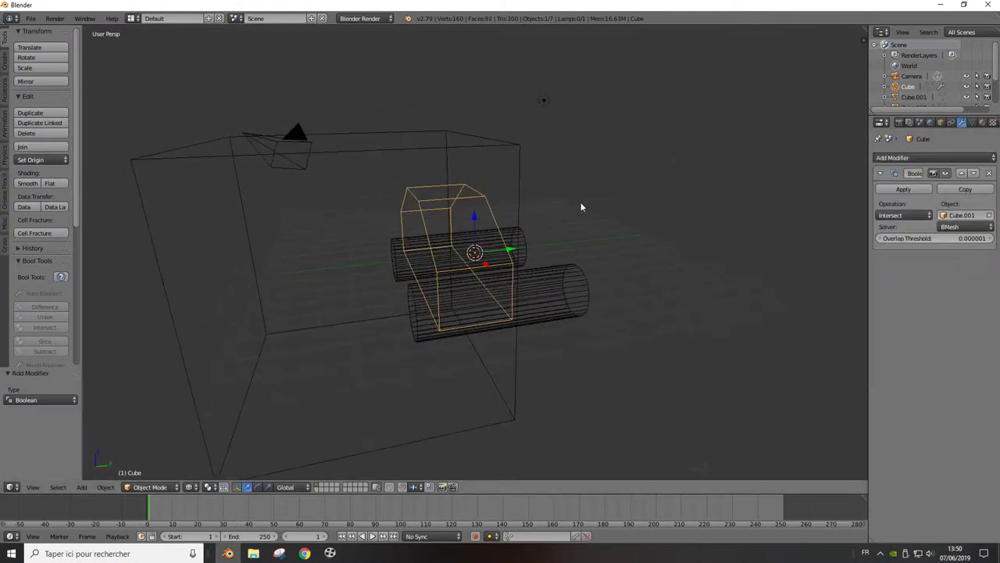
click(900, 214)
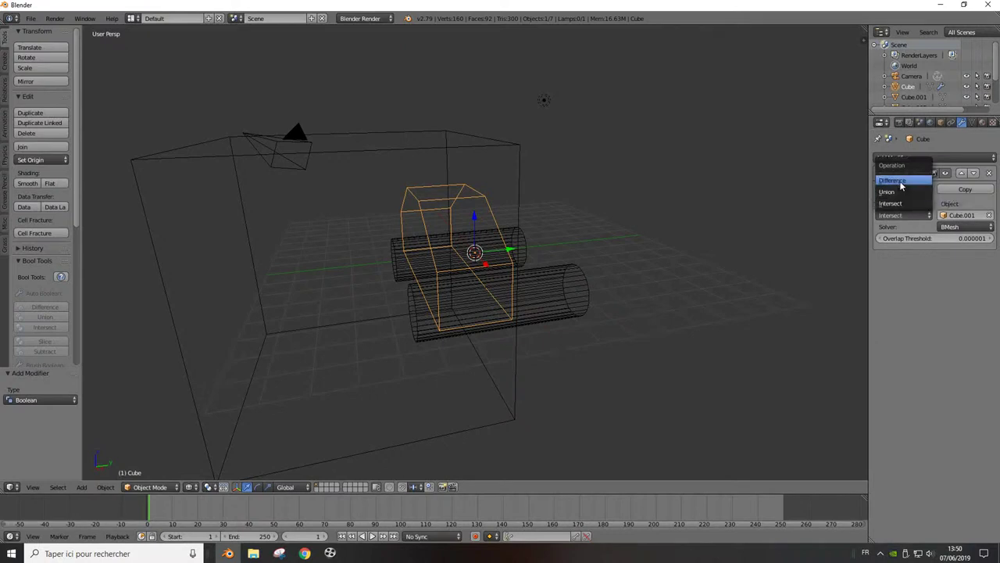
click(901, 185)
- Reposition the big cutter cube, then delete it
key(z)
key(z)
middle_drag(654, 252, 458, 250)
key(z)
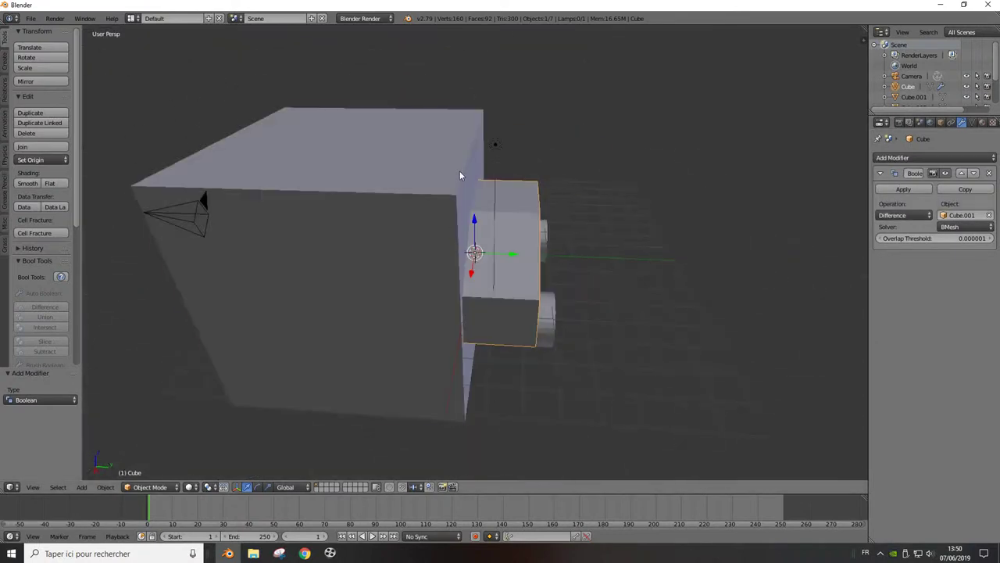
right_click(459, 175)
key(z)
key(g)
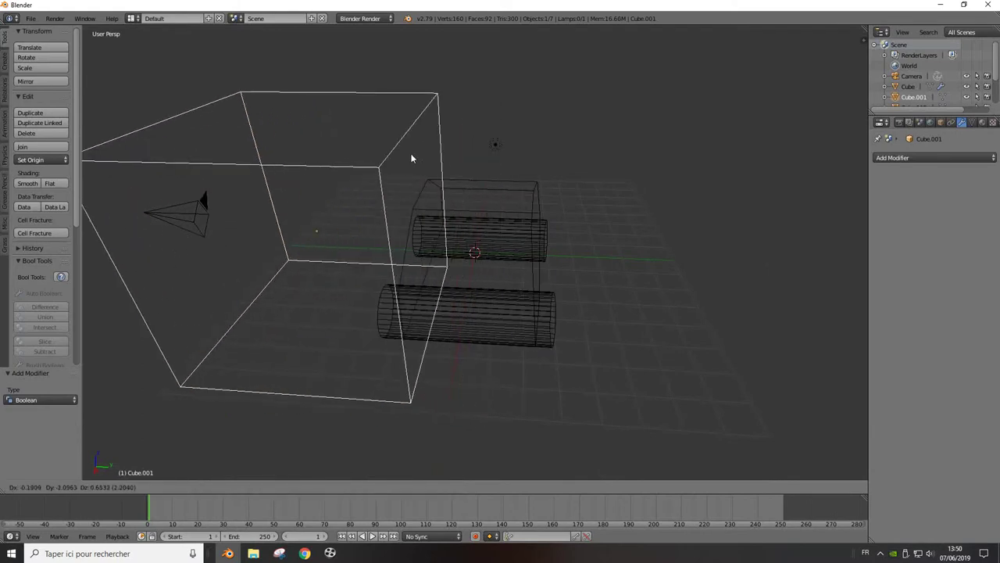
key(z)
click(405, 184)
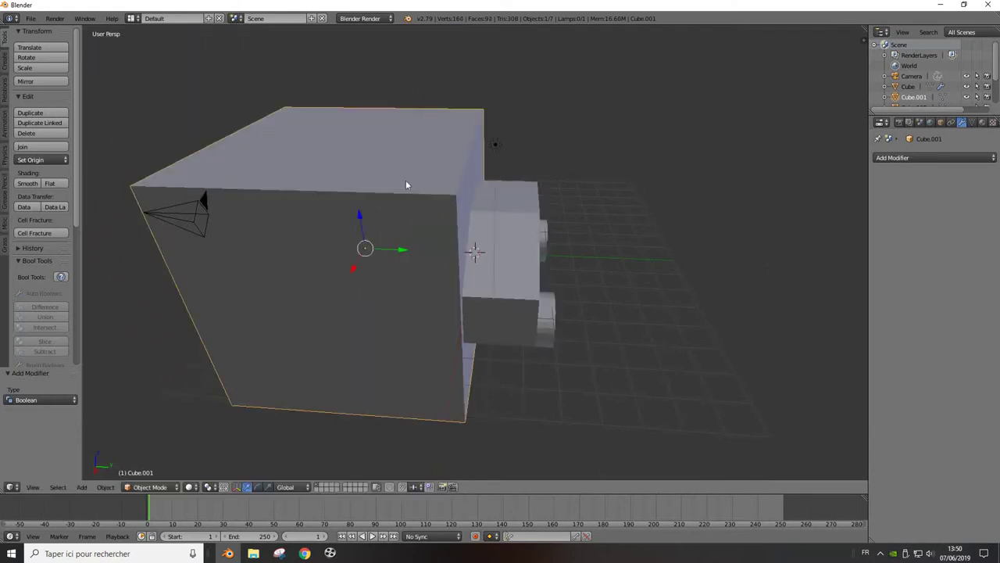
key(x)
click(462, 236)
- Undo the cutter cube deletion to restore it, stepping through undo and redo
right_click(222, 207)
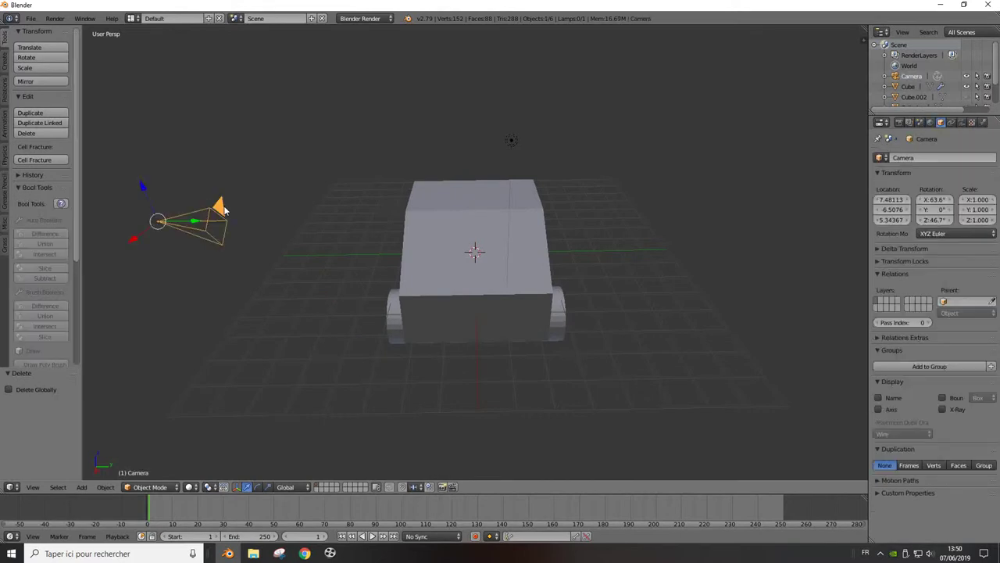
key(ctrl+z)
key(ctrl+alt+z)
click(500, 258)
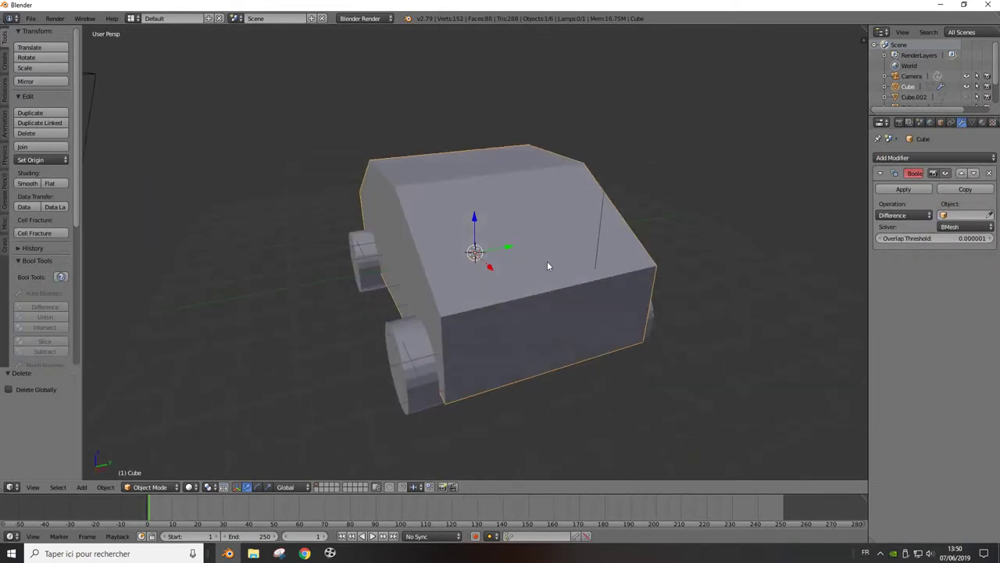
key(ctrl+shift+z)
key(ctrl+shift+z)
key(ctrl+shift+z)
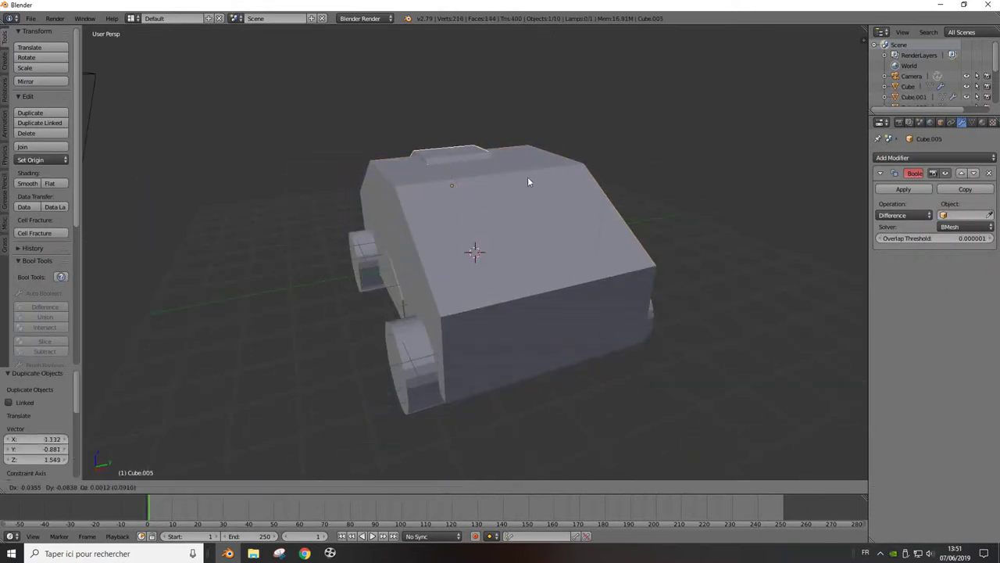
key(ctrl+shift+z)
- Inspect the cut car body from front and behind, toggling wireframe shading
key(z)
mouse_move(496, 222)
middle_down()
mouse_move(488, 207)
mouse_move(533, 222)
mouse_move(372, 259)
middle_up()
key(z)
key(z)
key(ctrl+z)
key(z)
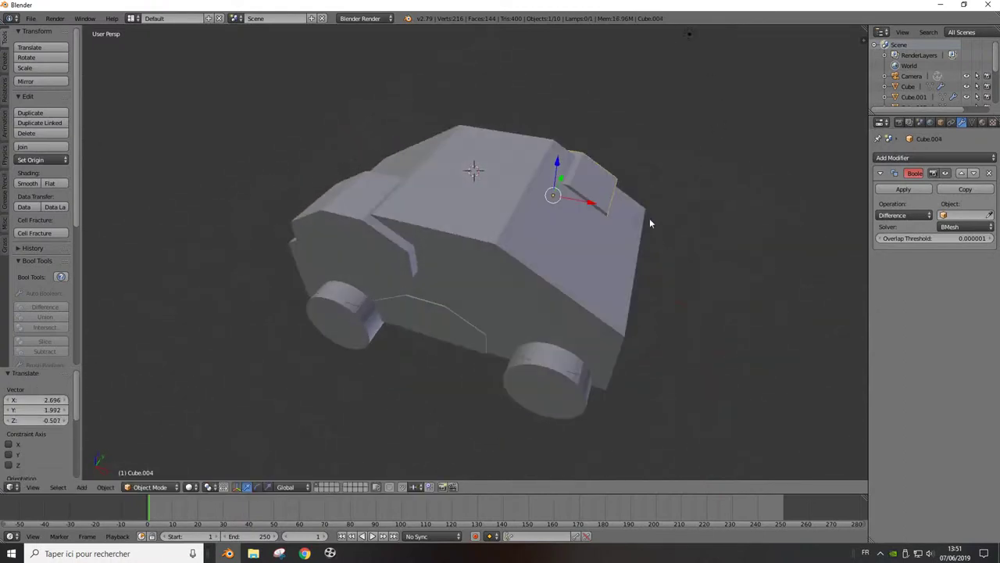
middle_drag(649, 223, 508, 226)
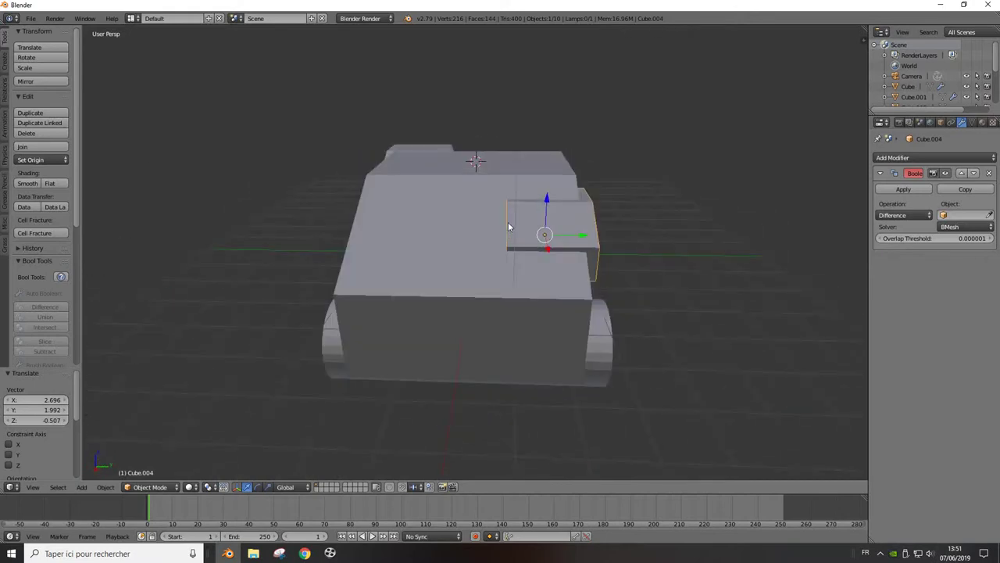
scroll(491, 217, down, 4)
- Select and delete the old camera
right_click(265, 186)
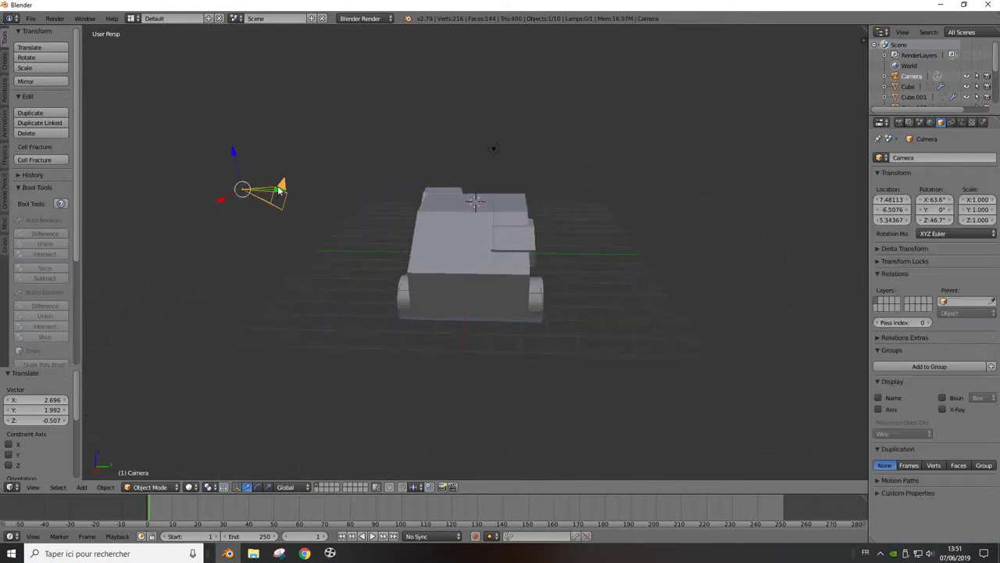
key(x)
click(270, 187)
key(shift+a)
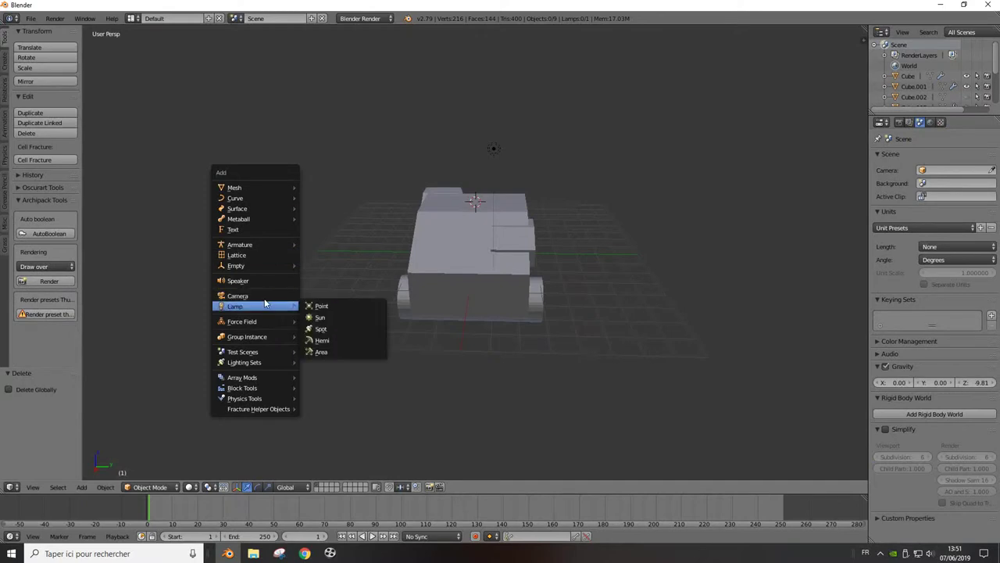
- Add a camera, clear its rotation, rotate it 90° about X and move it along Y beside the car
click(262, 296)
middle_drag(359, 288, 596, 269)
key(n)
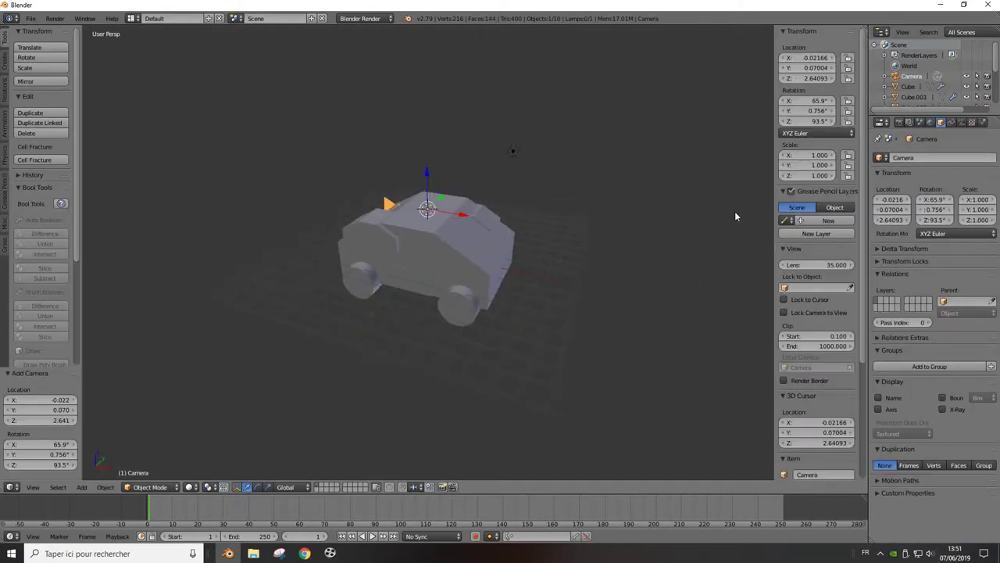
key(BackSpace)
key(BackSpace)
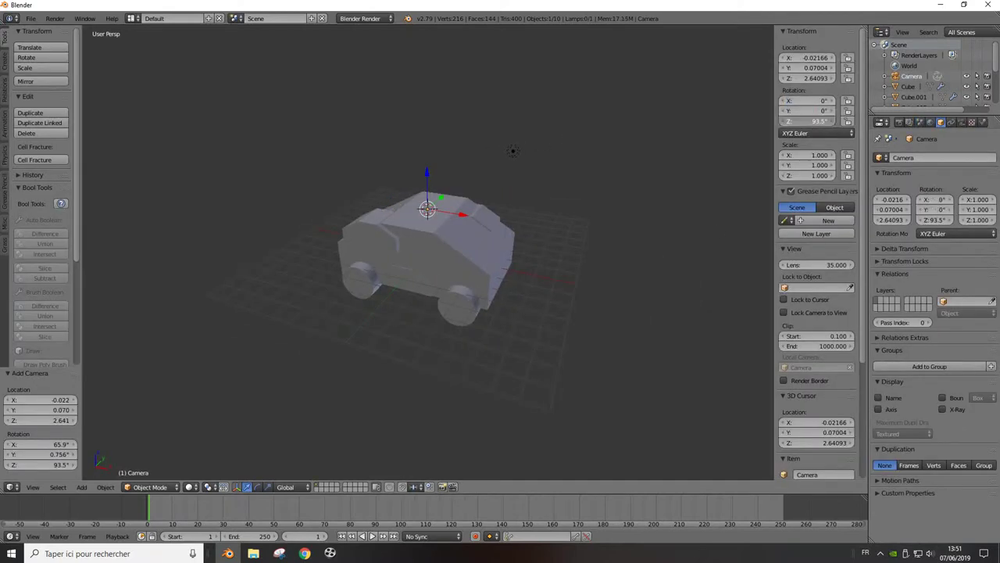
key(BackSpace)
text(z)
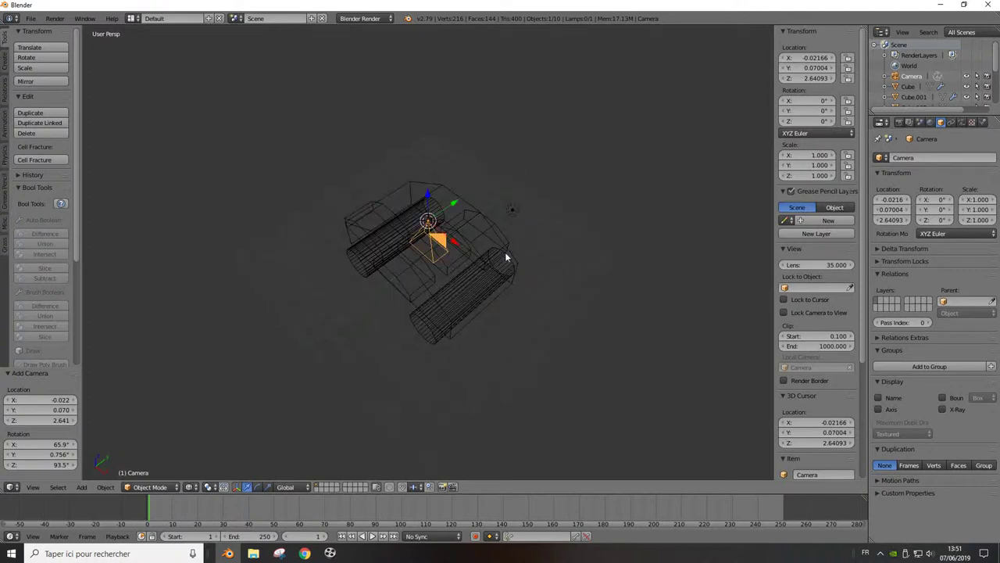
text(rx90)
key(Return)
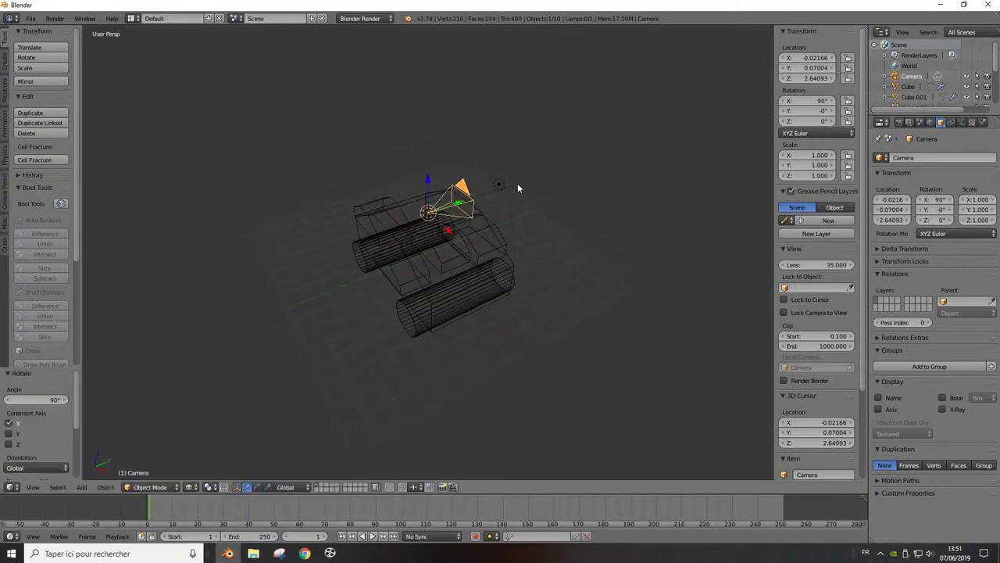
key(z)
key(g)
key(y)
click(190, 253)
- Look through the camera, lower it along Z, set clipping start to 9.4 and make it Orthographic
key(KP_0)
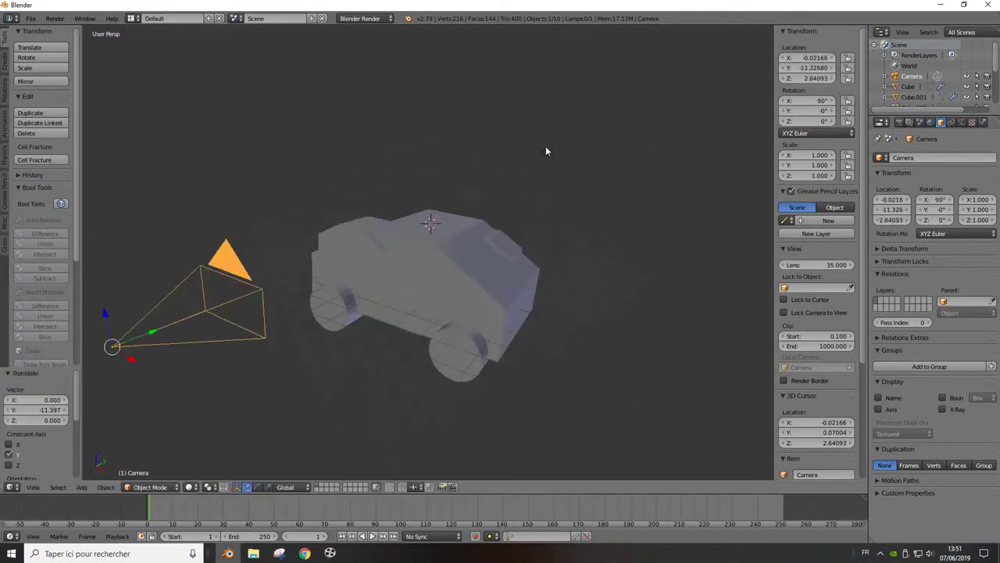
scroll(546, 146, up, 1)
key(g)
key(z)
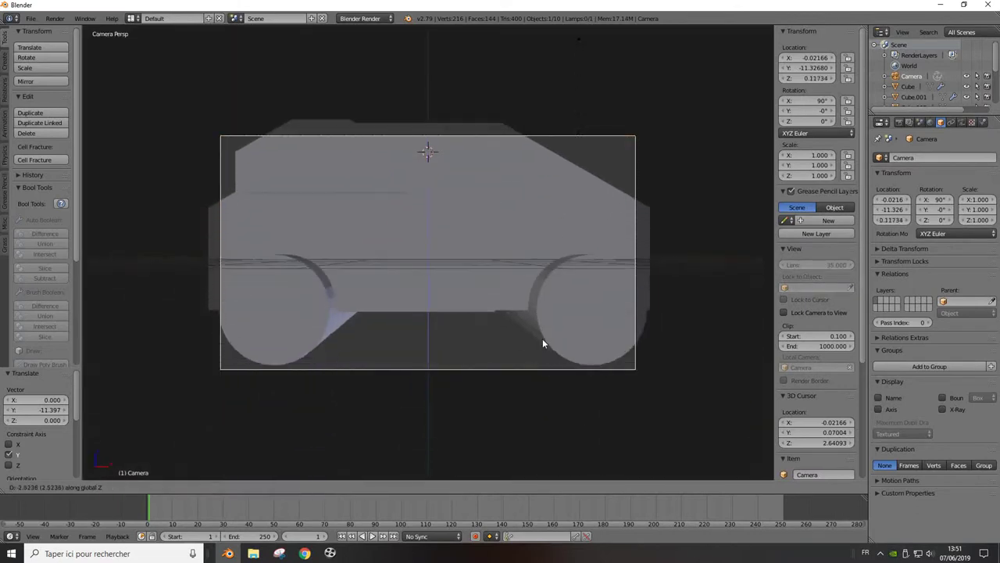
click(548, 311)
click(961, 123)
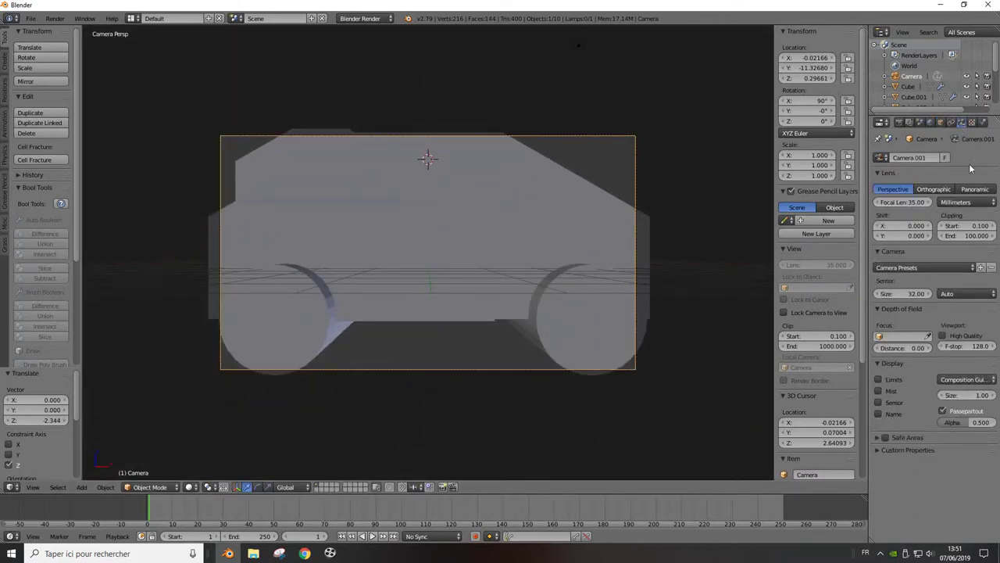
mouse_move(962, 228)
mouse_down()
mouse_move(988, 228)
mouse_move(957, 228)
mouse_up()
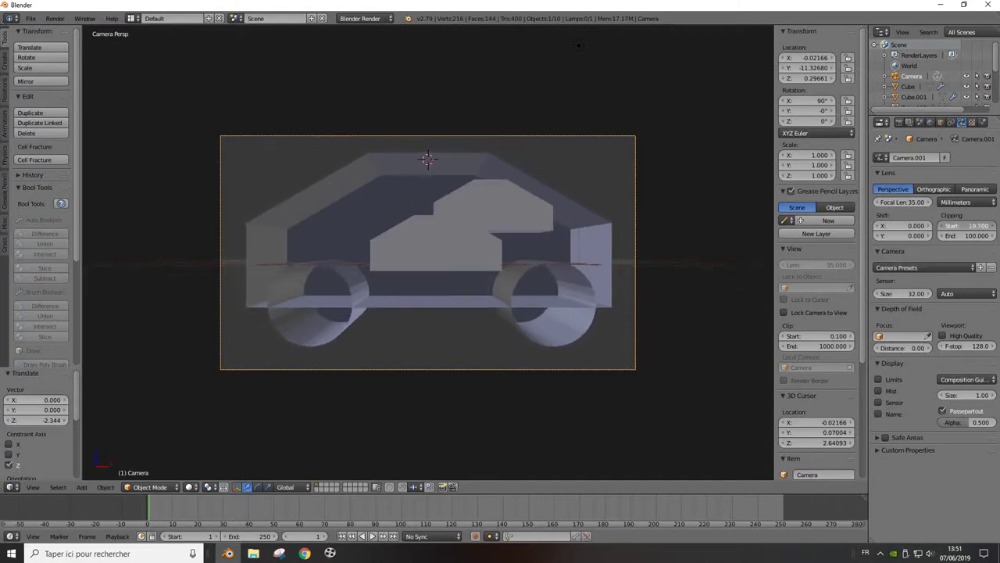
click(932, 190)
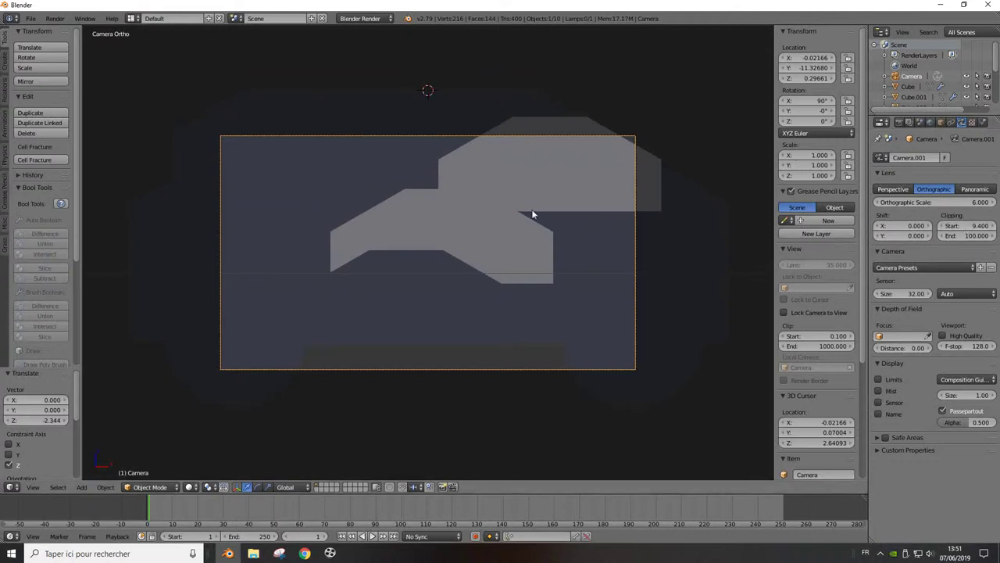
right_click(508, 222)
middle_drag(508, 222, 455, 250)
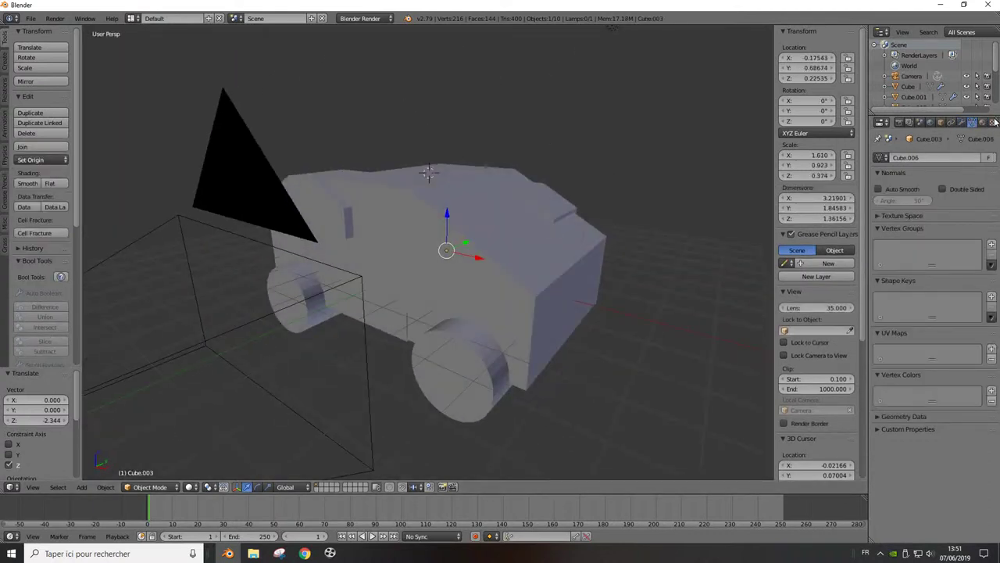
- Give the first small piece a new red material and Cube.004 a new green one
click(983, 122)
click(932, 192)
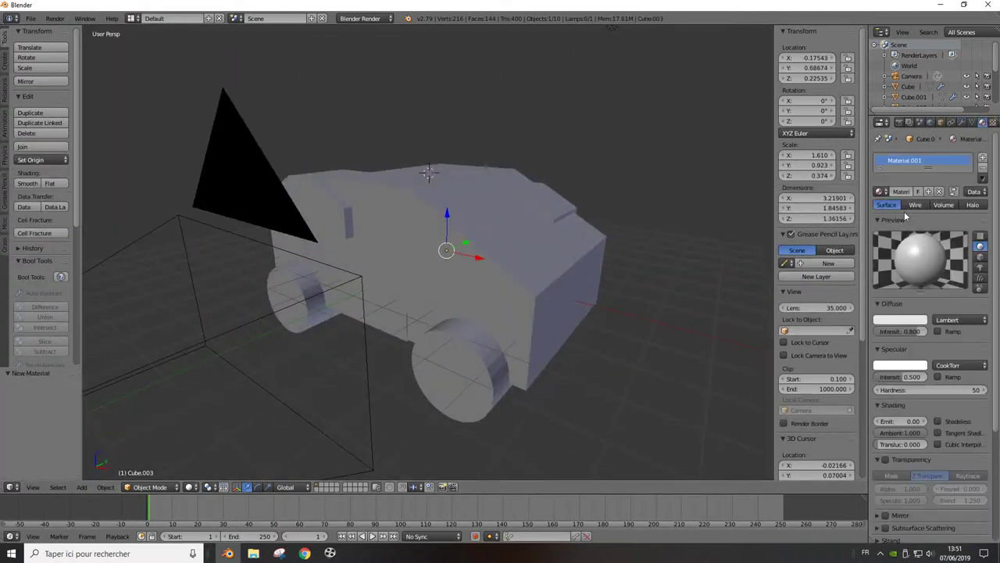
click(900, 319)
key(z)
right_click(516, 219)
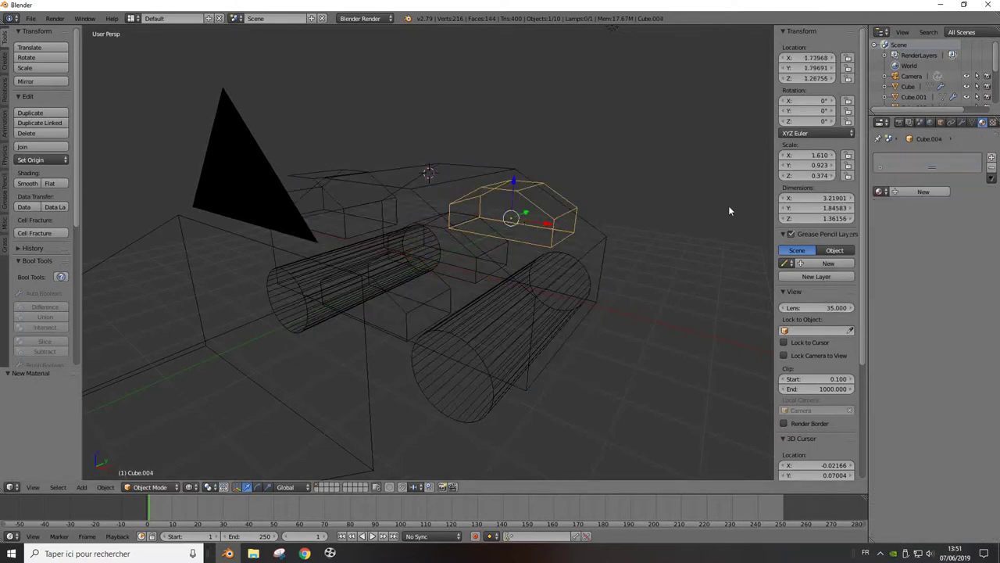
click(923, 191)
click(900, 319)
click(855, 231)
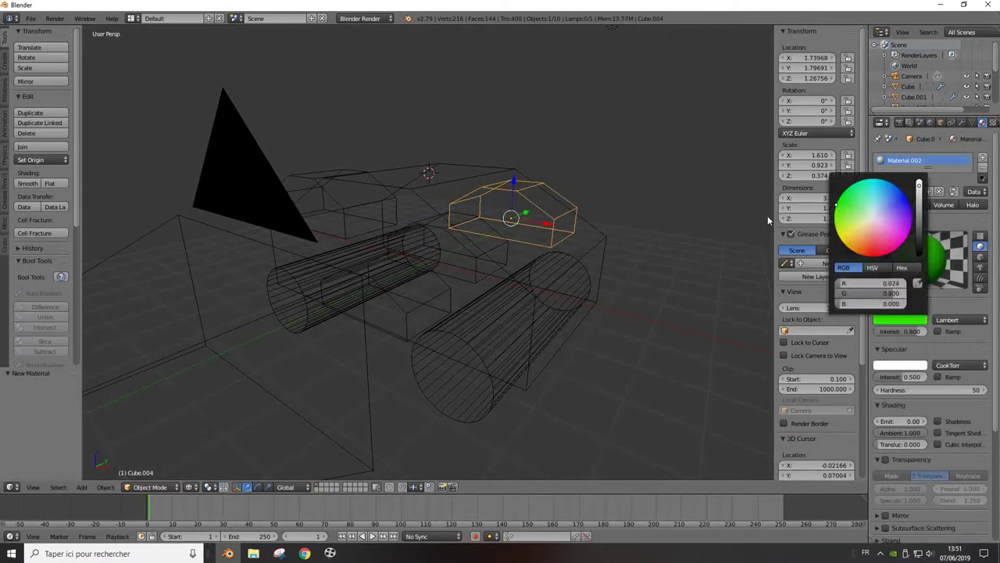
- Give Cube.005 a new blue material and Cube.001 a new orange one
right_click(337, 211)
right_click(320, 211)
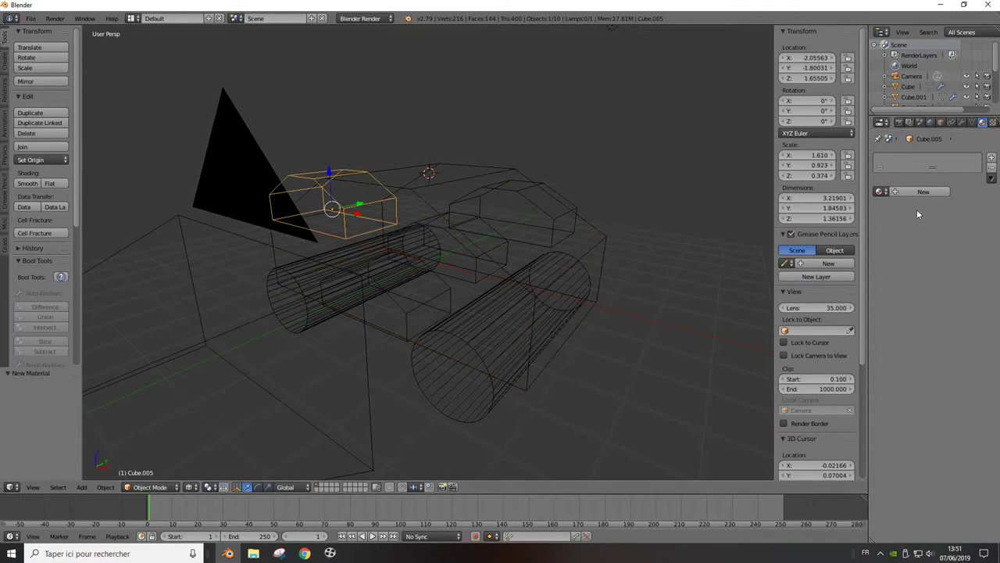
click(923, 191)
click(899, 320)
click(866, 218)
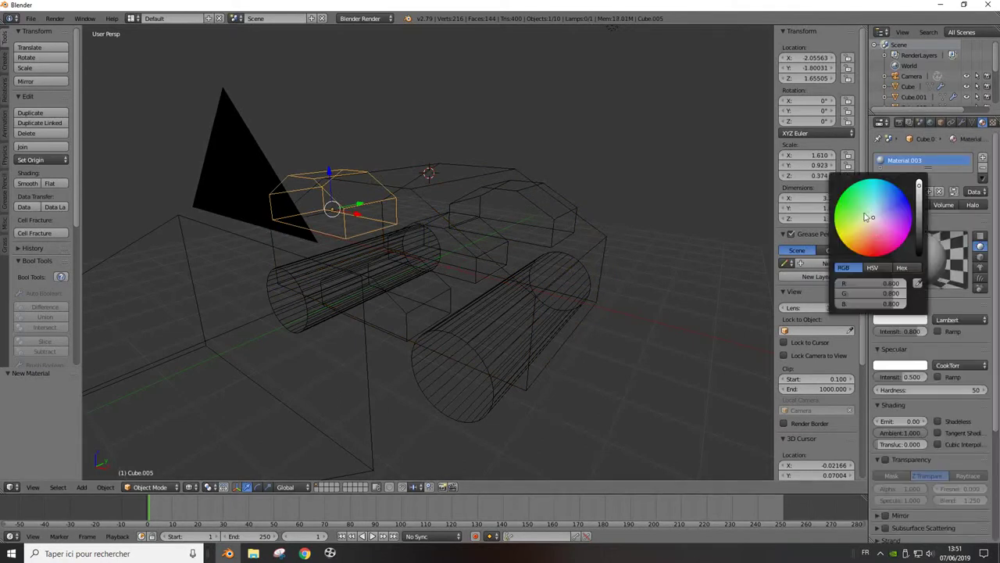
right_click(394, 320)
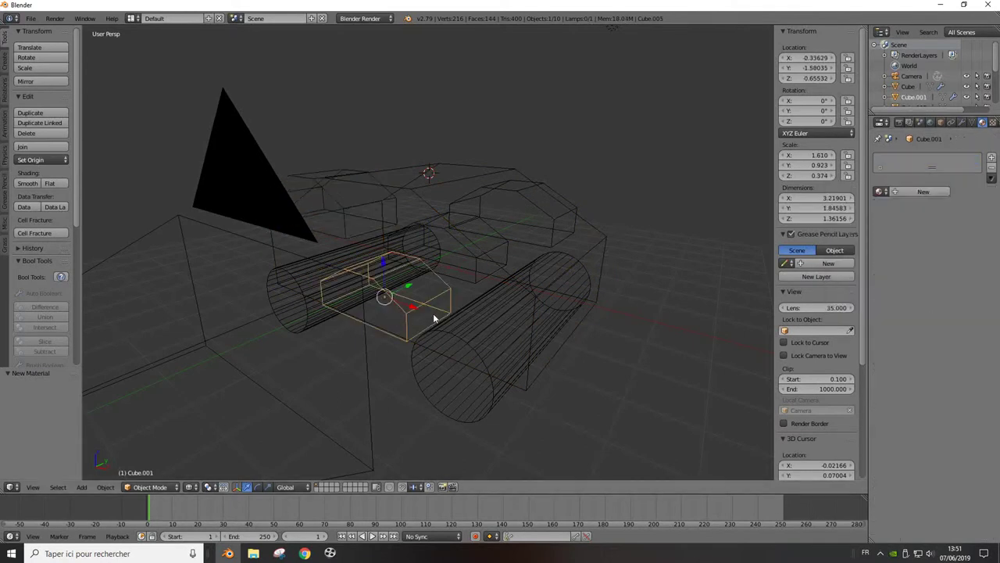
click(923, 191)
click(913, 320)
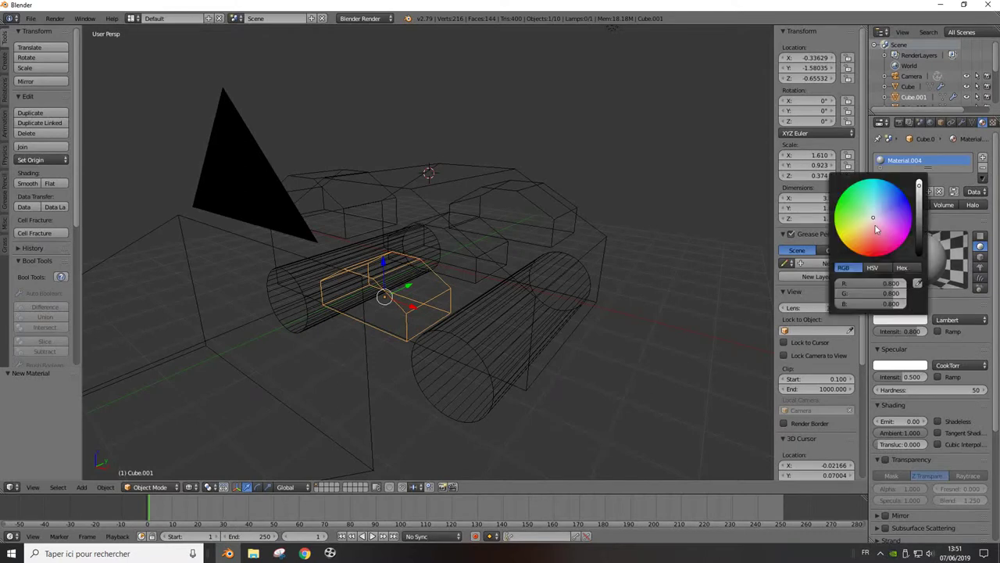
click(876, 228)
- In camera view, drag the camera's orthographic scale up to 11.2 and lower its clipping start slightly
key(z)
right_click(469, 240)
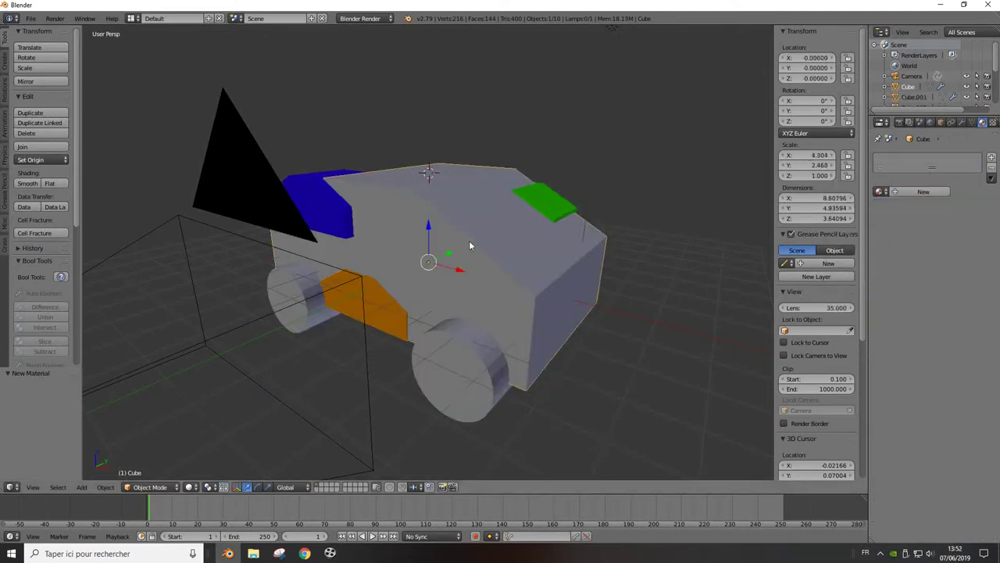
key(KP_0)
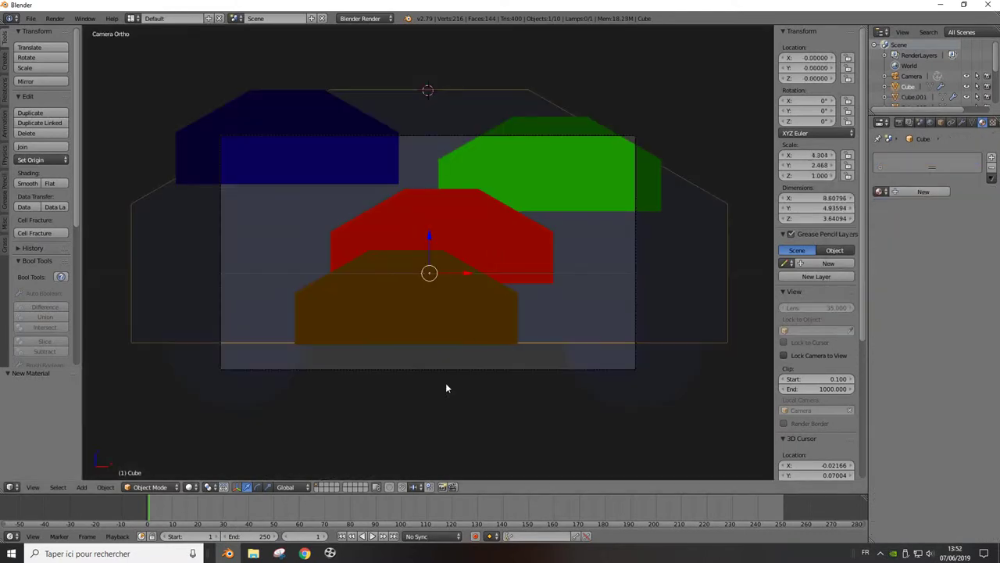
right_click(608, 134)
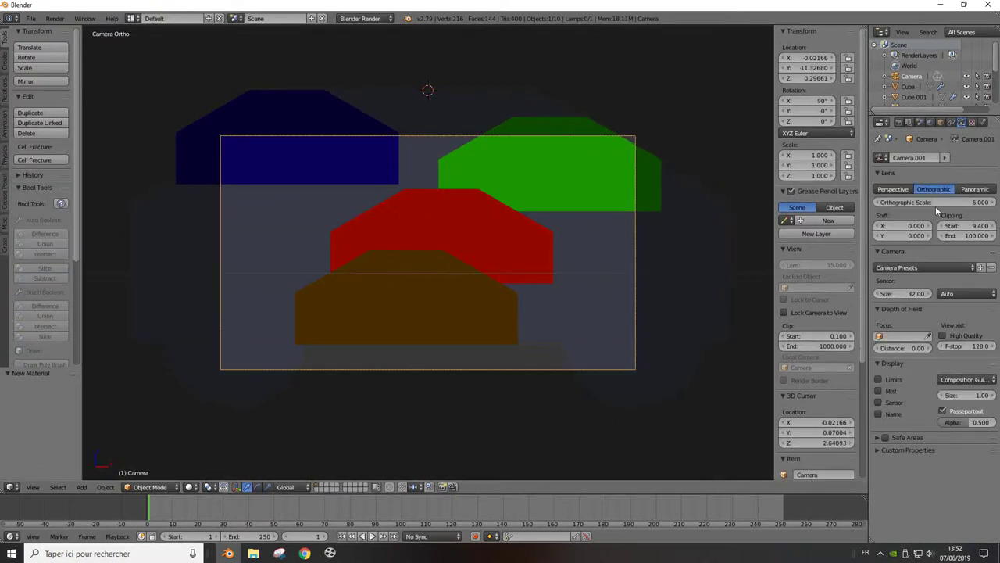
drag(935, 206, 977, 206)
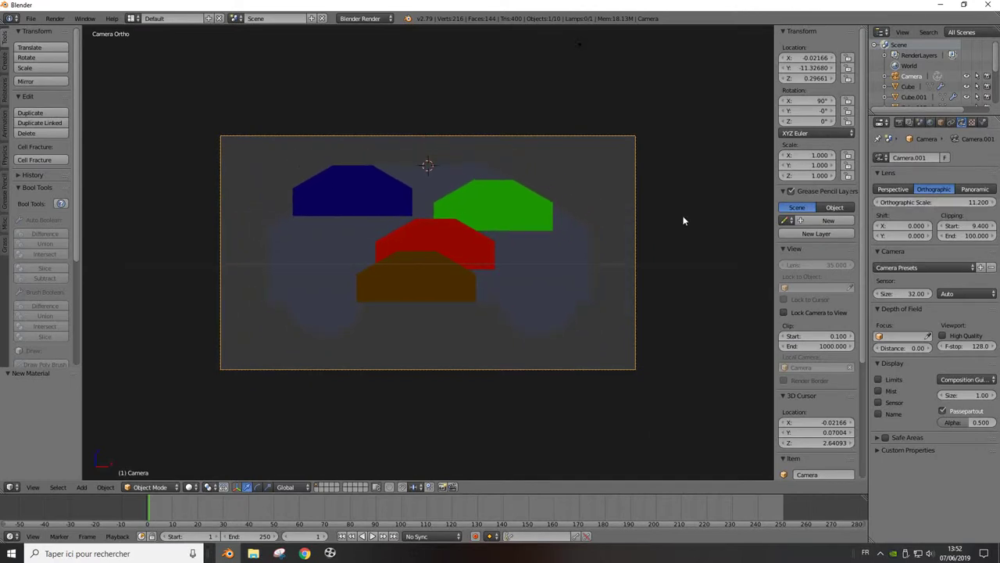
scroll(542, 218, up, 2)
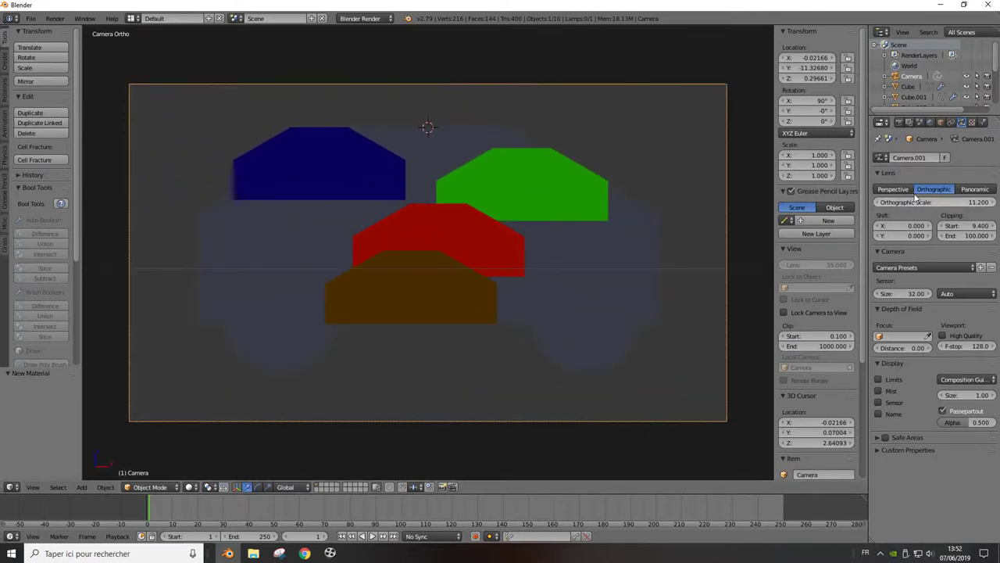
mouse_move(969, 227)
mouse_down()
mouse_move(957, 226)
mouse_move(981, 227)
mouse_move(965, 226)
mouse_up()
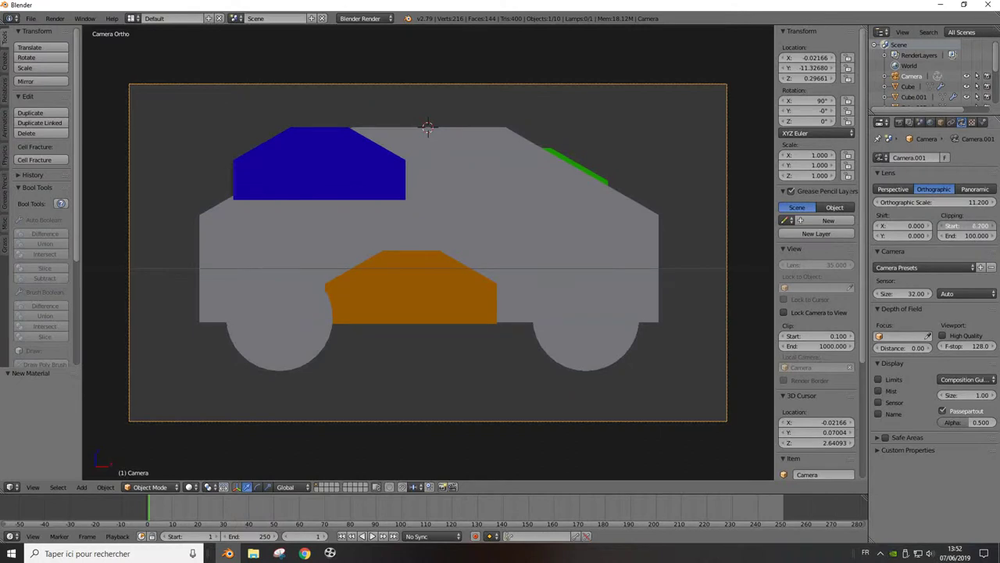
- Adjust the camera clipping, via an interim end of 6.5, to a thin 8.8–9.51 slice
drag(969, 226, 972, 238)
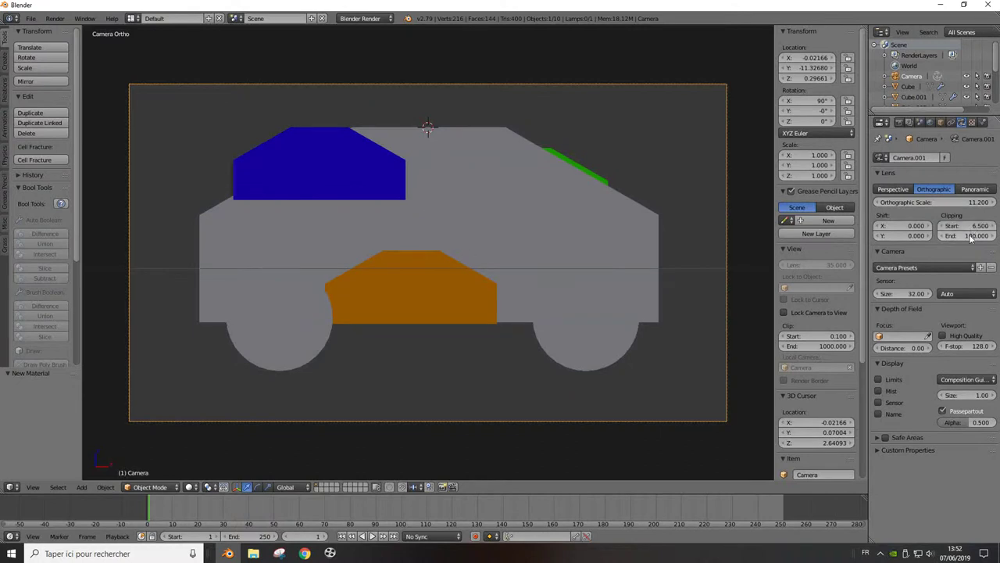
click(967, 237)
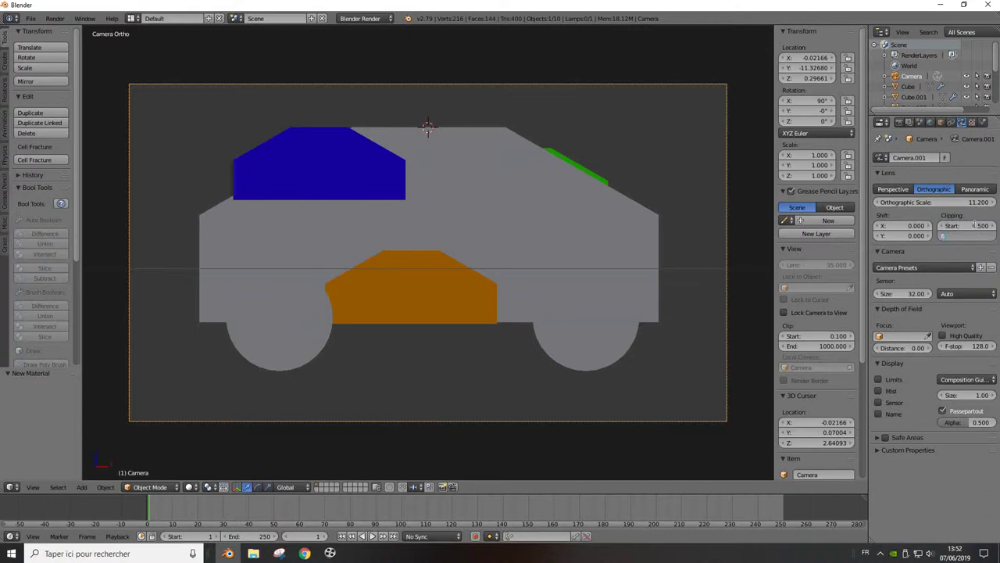
text(6.5)
key(Return)
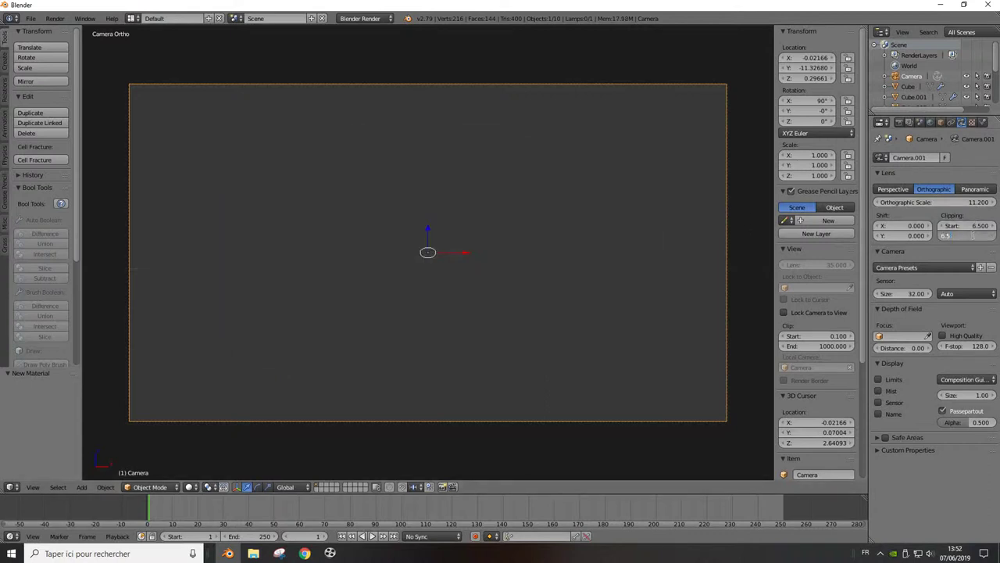
drag(974, 240, 976, 240)
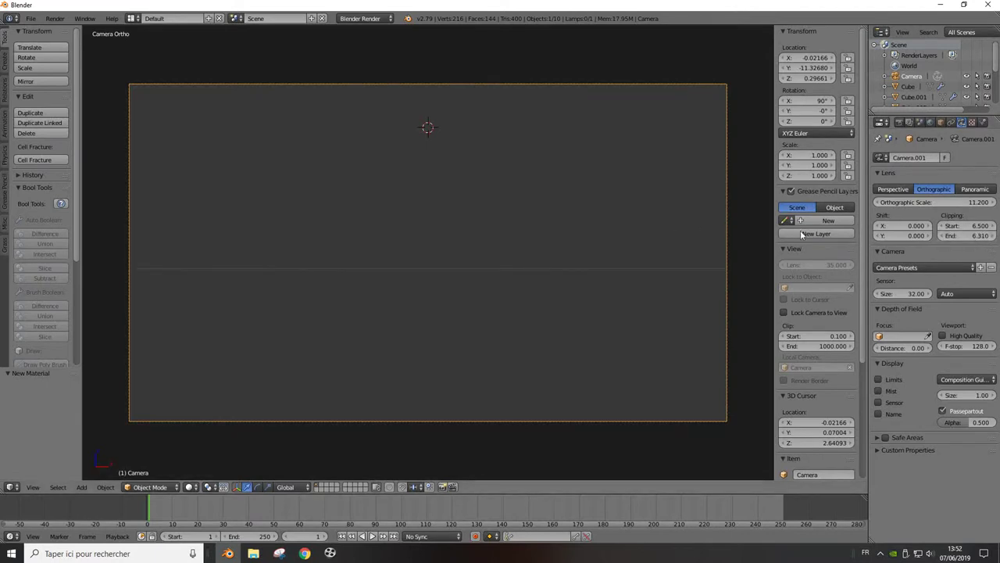
mouse_move(977, 235)
mouse_down()
mouse_move(994, 235)
mouse_move(970, 226)
mouse_move(993, 226)
mouse_move(967, 227)
mouse_up()
- Set the camera clipping start to 8.8 and select the car body in wireframe view
mouse_move(521, 226)
middle_down()
mouse_move(408, 253)
mouse_move(465, 235)
middle_up()
right_click(409, 253)
scroll(515, 264, up, 5)
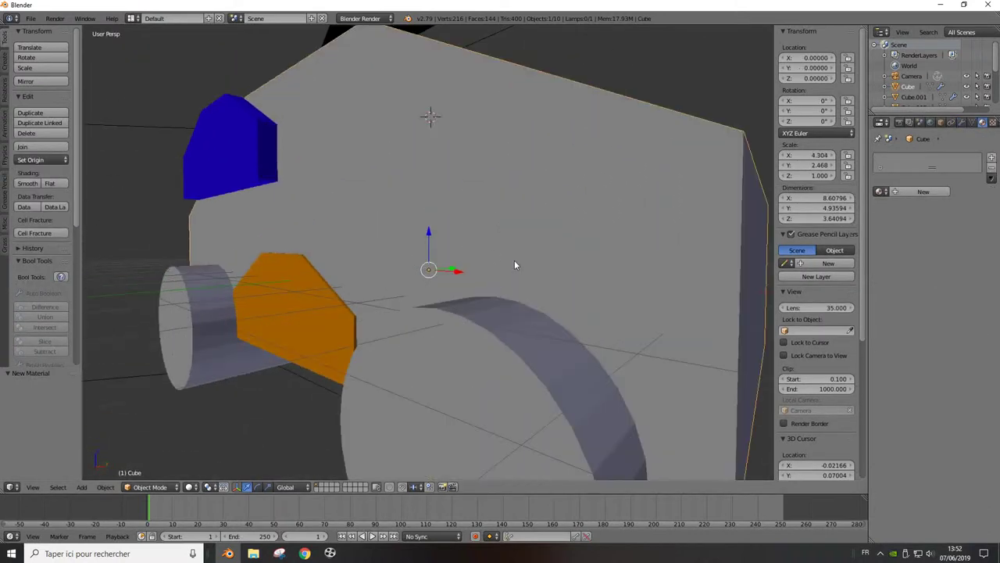
scroll(514, 264, down, 5)
key(z)
- Add an ico sphere, lower it 1.506 along Z, and return to the camera view
key(shift+a)
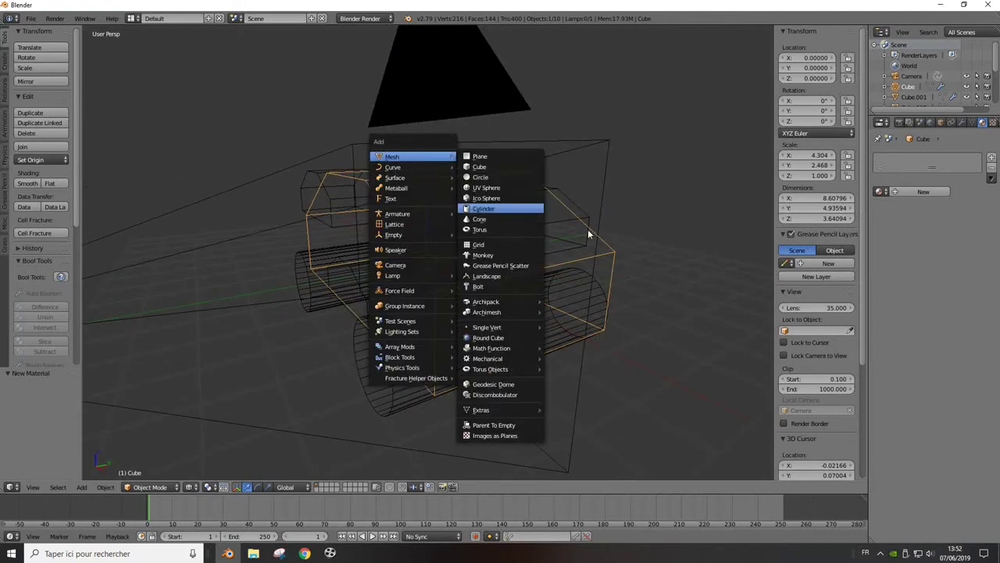
click(480, 199)
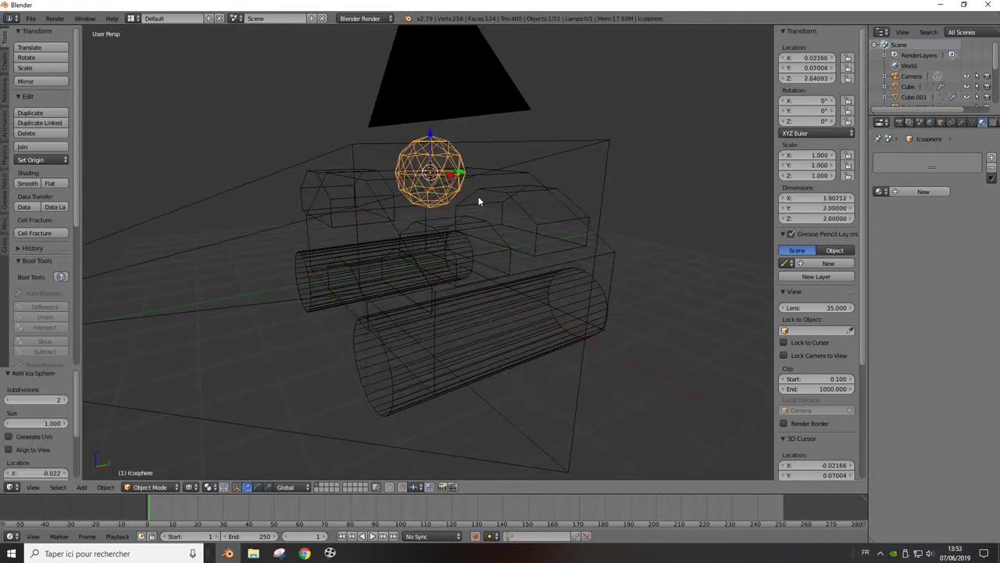
key(g)
key(z)
click(529, 265)
key(KP_0)
- Set the camera's clipping to 10.5–10.61, leaving only a thin ring slice of the ico sphere visible
key(z)
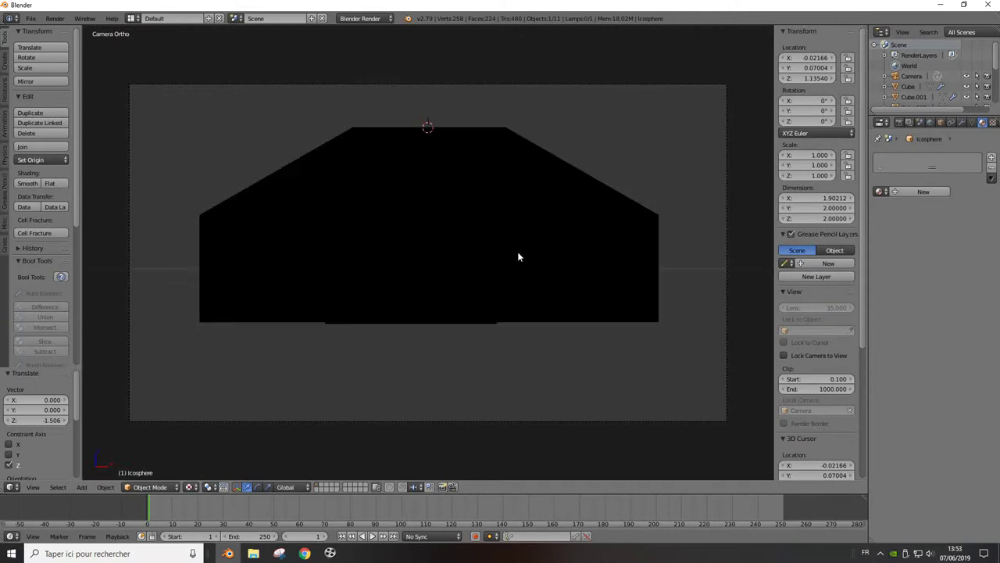
key(z)
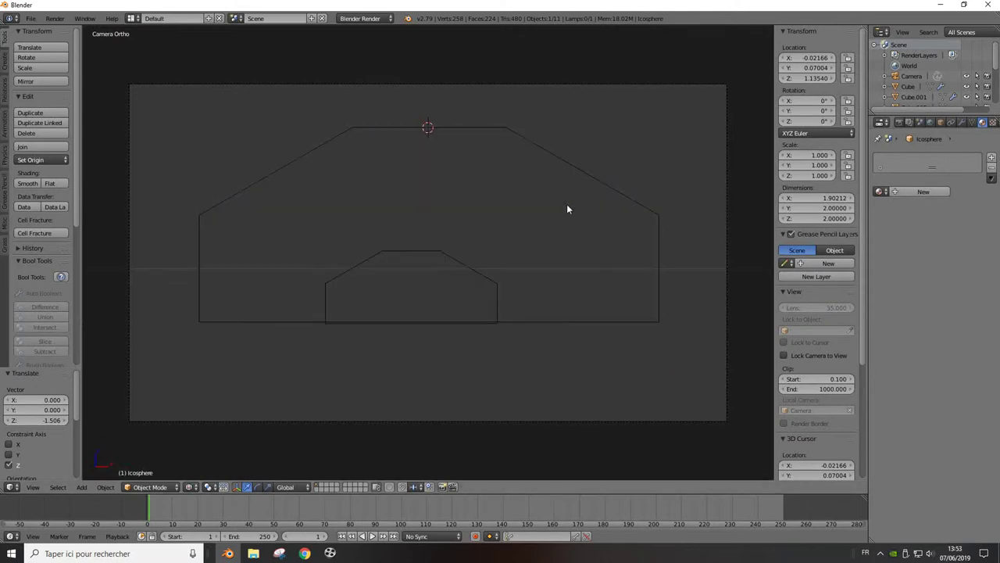
key(z)
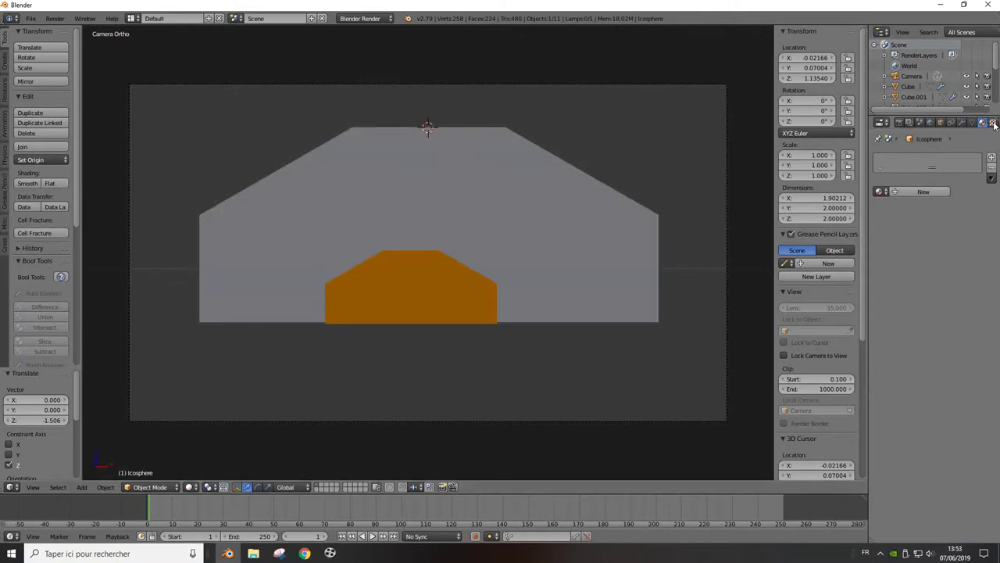
click(994, 123)
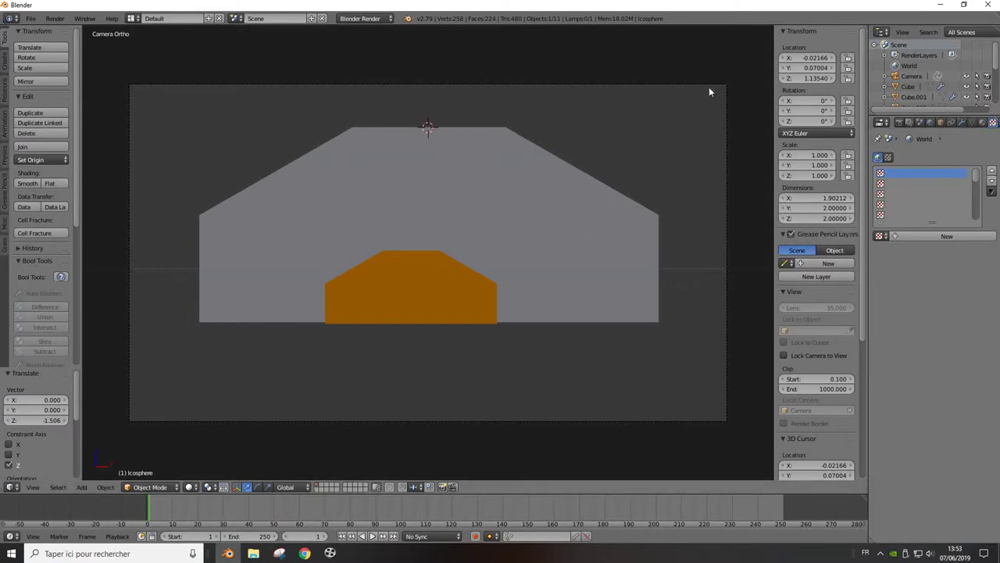
right_click(710, 90)
click(962, 122)
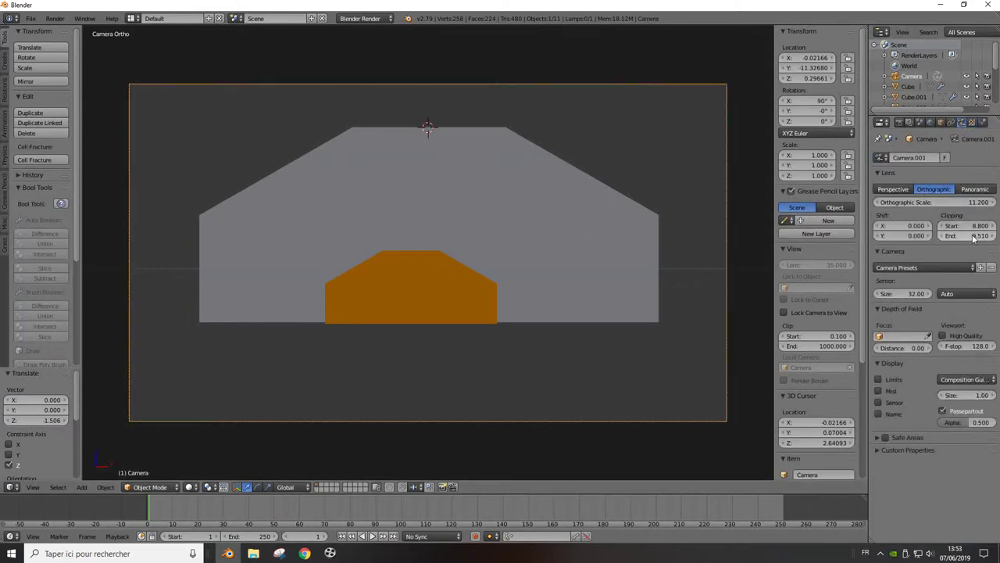
mouse_move(973, 236)
mouse_down()
mouse_move(996, 236)
mouse_move(986, 226)
mouse_move(975, 258)
mouse_up()
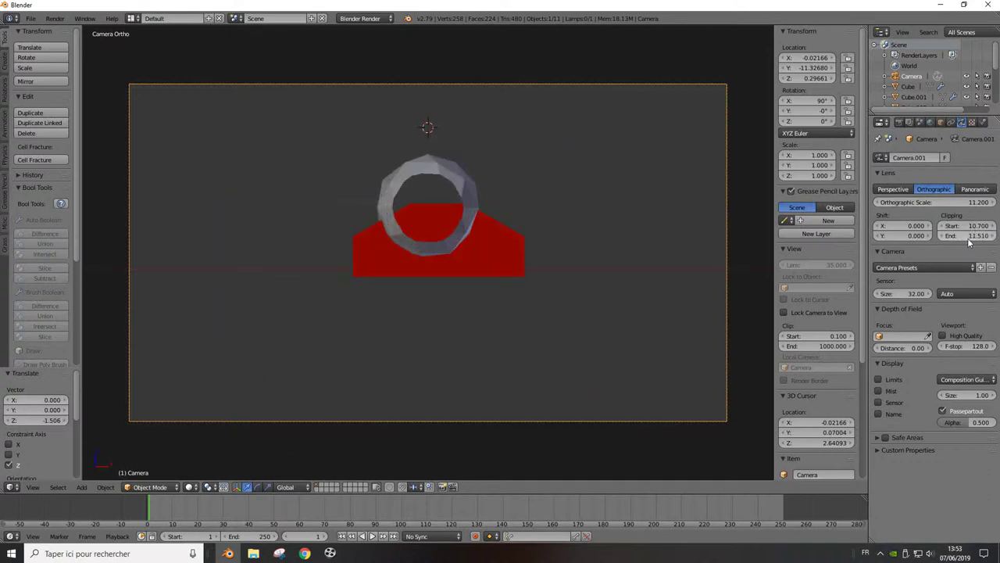
mouse_move(973, 226)
mouse_down()
mouse_move(963, 225)
mouse_move(983, 236)
mouse_move(961, 236)
mouse_up()
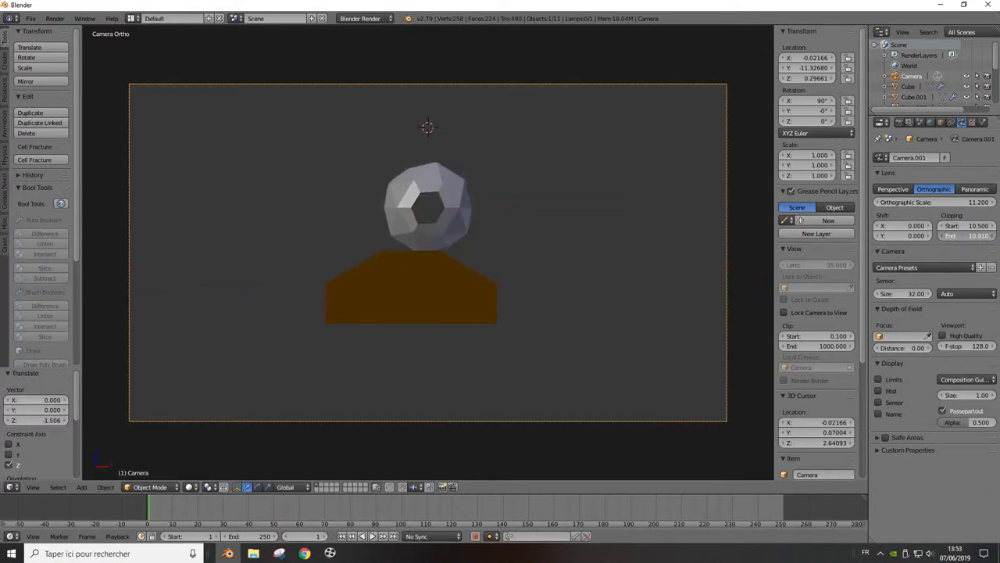
scroll(435, 170, up, 2)
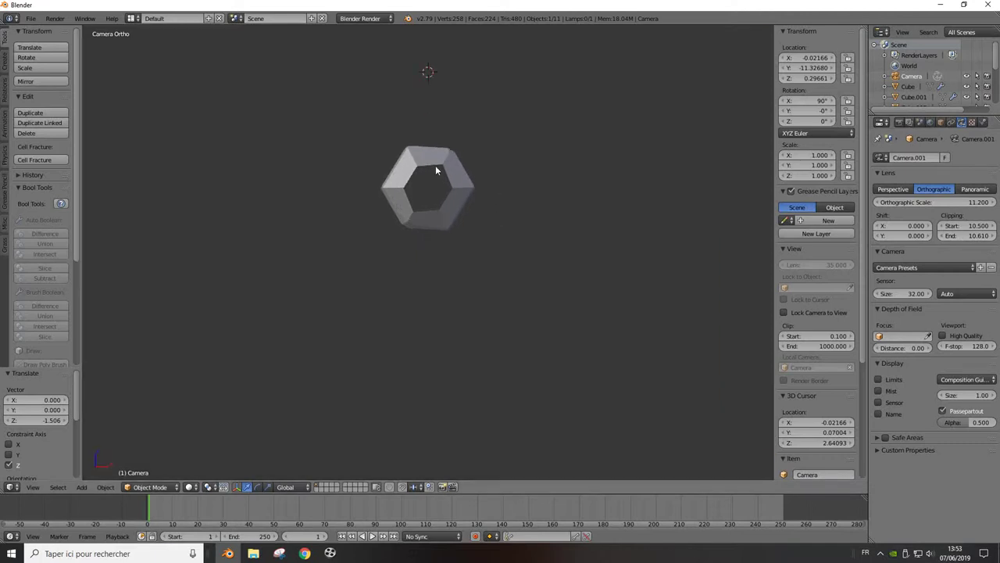
scroll(512, 219, down, 2)
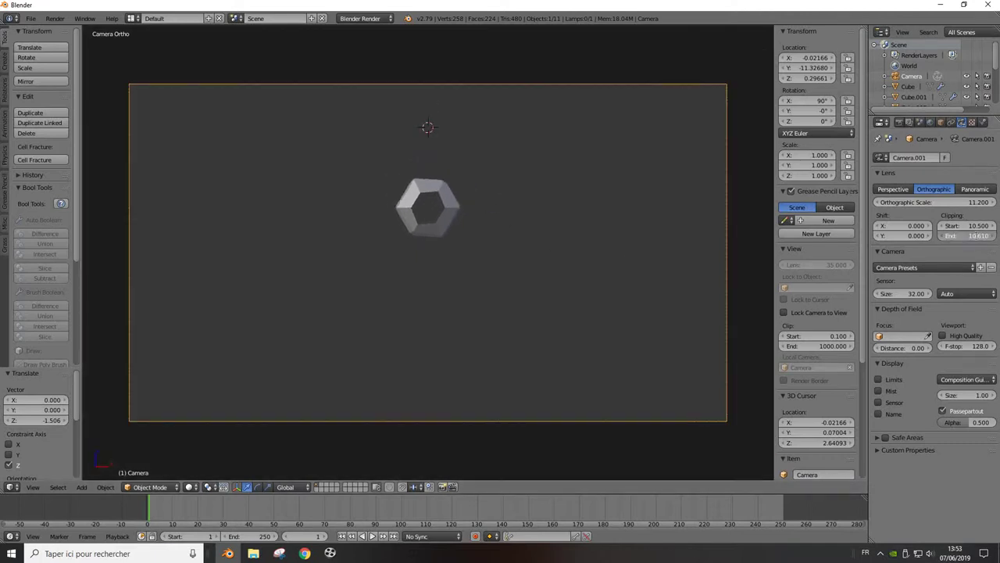
key(Return)
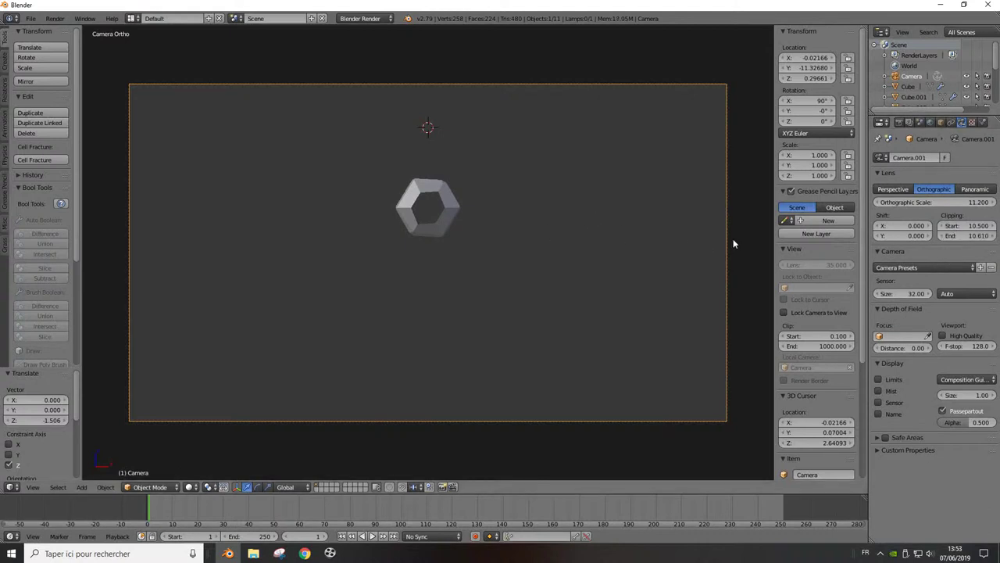
- Align the camera to the current view, drop clipping start to zero and set clipping end to 100
middle_drag(597, 203, 524, 239)
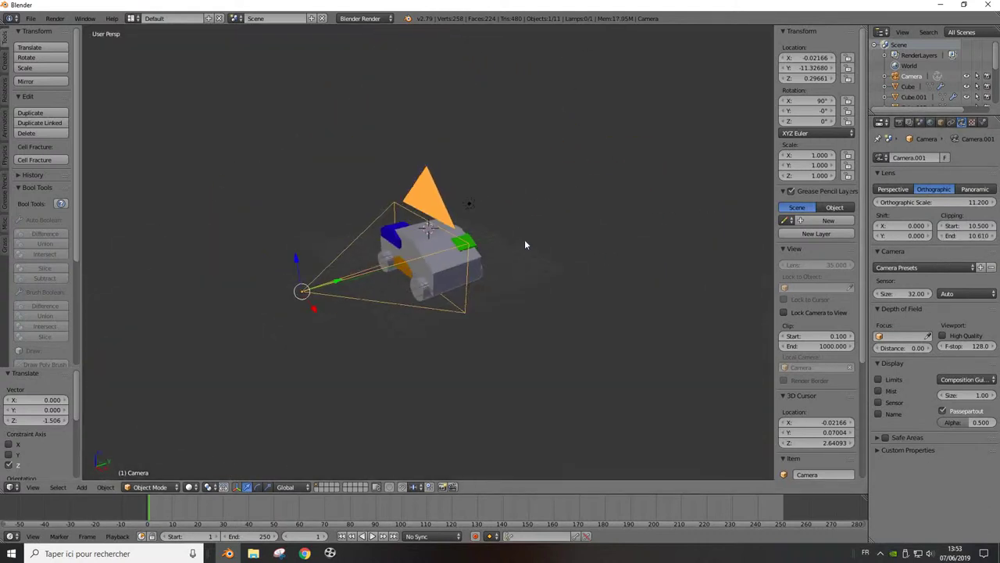
key(ctrl+alt+KP_0)
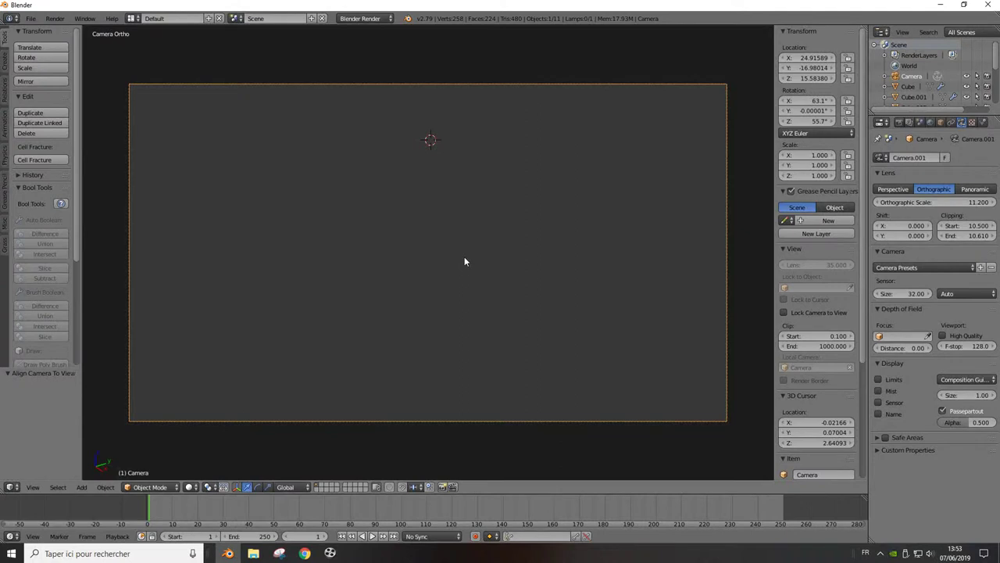
drag(972, 227, 922, 228)
click(968, 238)
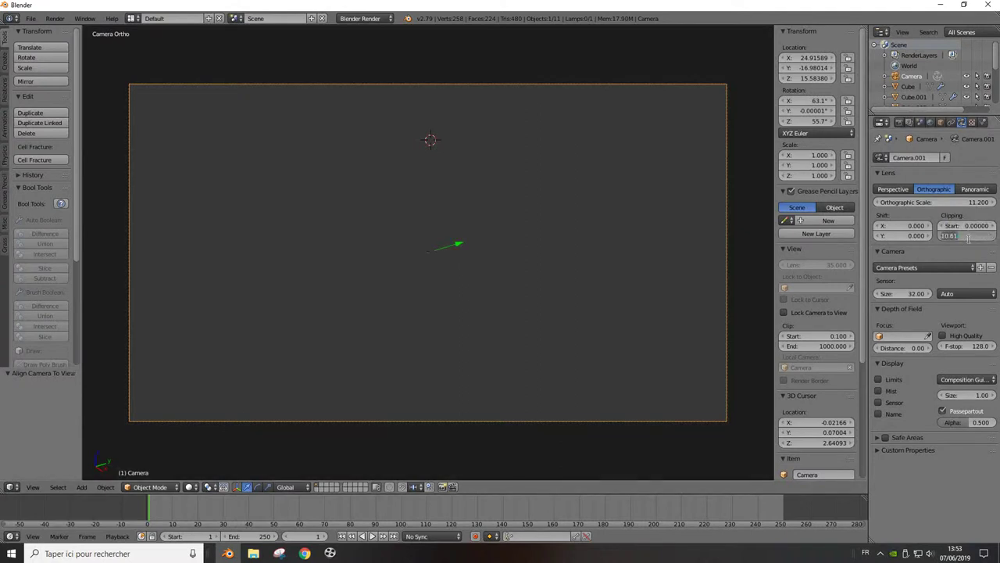
text(100)
key(Return)
- Switch the camera to Perspective and raise its clipping start to 0.001
scroll(511, 223, down, 4)
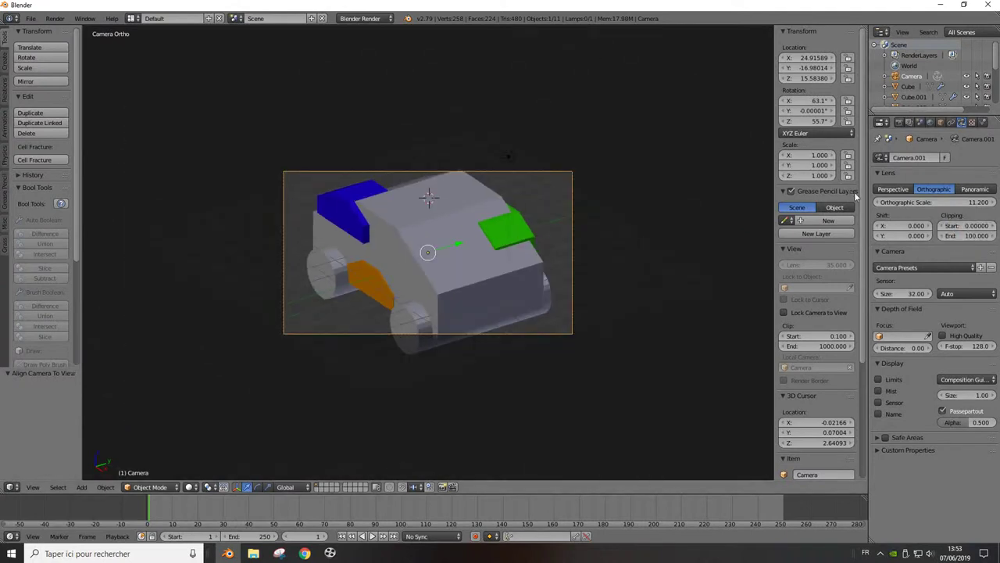
click(894, 190)
scroll(409, 211, up, 3)
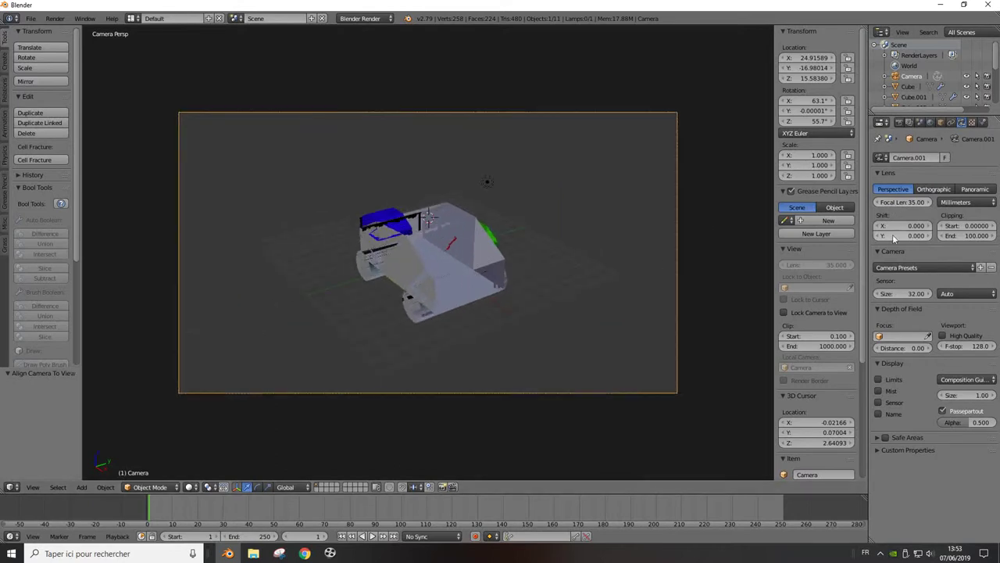
drag(961, 227, 978, 226)
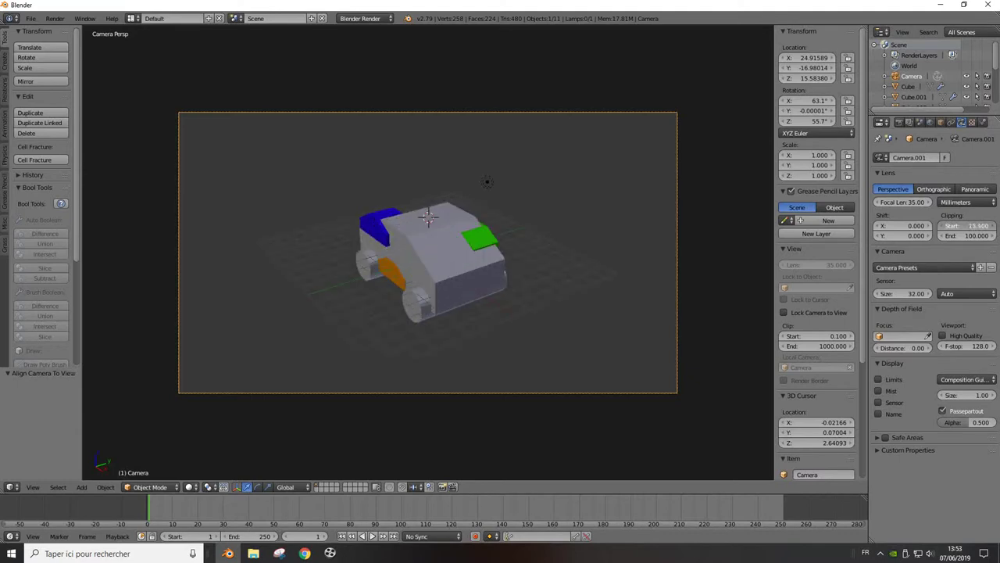
middle_drag(519, 267, 458, 279)
- Add a plane, scale it up and lower it beneath the car as ground
key(shift+a)
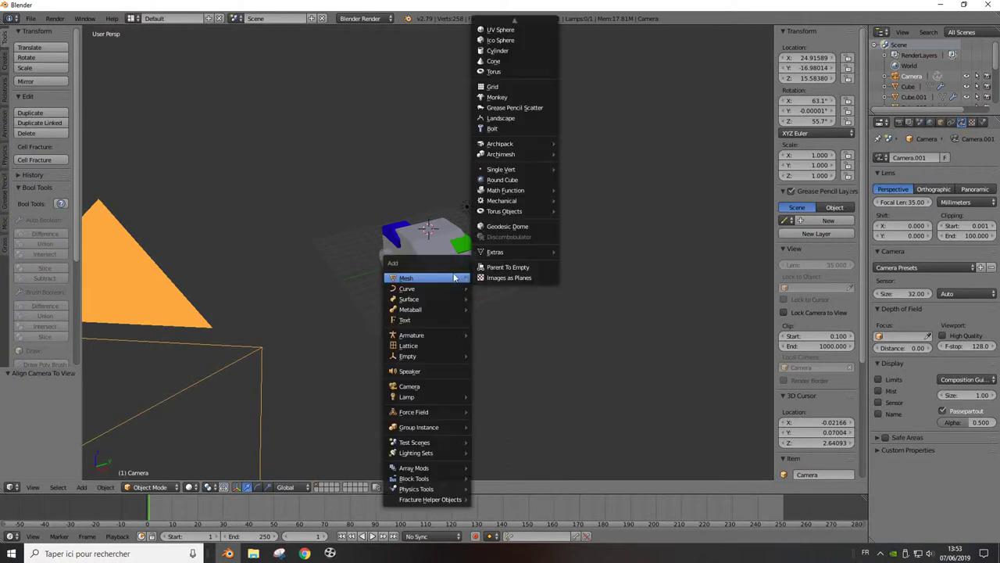
scroll(508, 40, up, 2)
click(500, 29)
key(s)
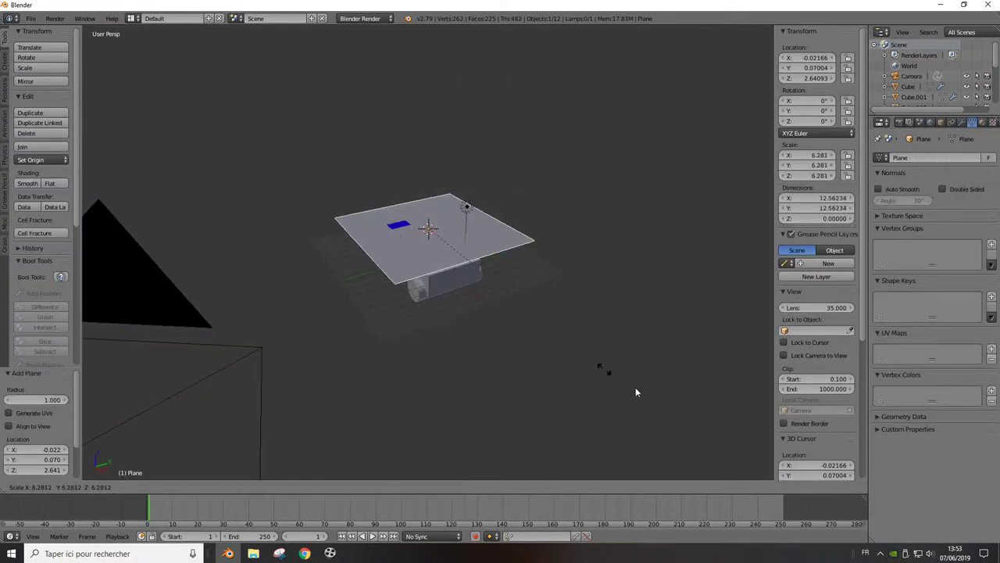
click(2, 383)
key(g)
key(z)
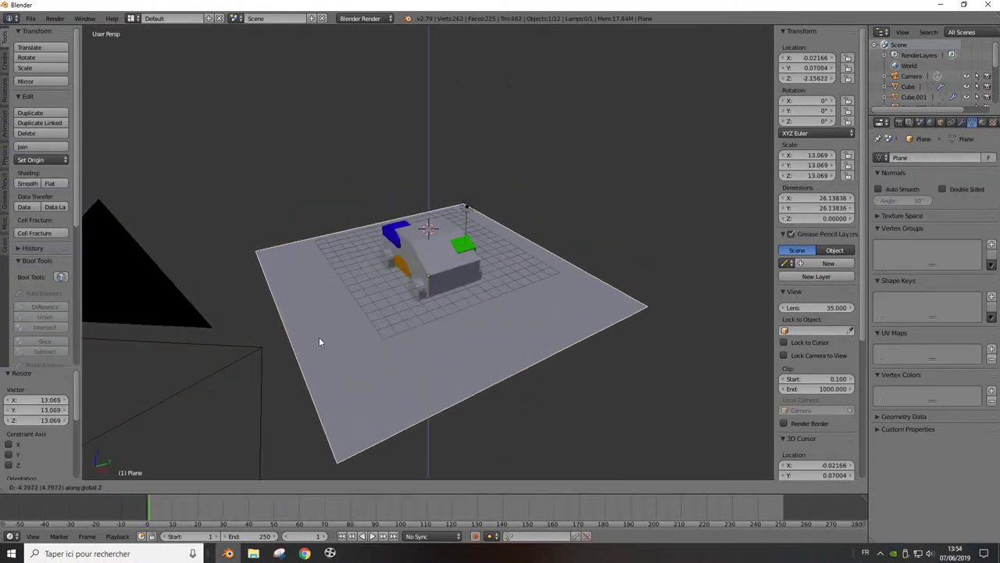
click(477, 344)
- Select the car body and its other parts and join them into one object
right_click(459, 273)
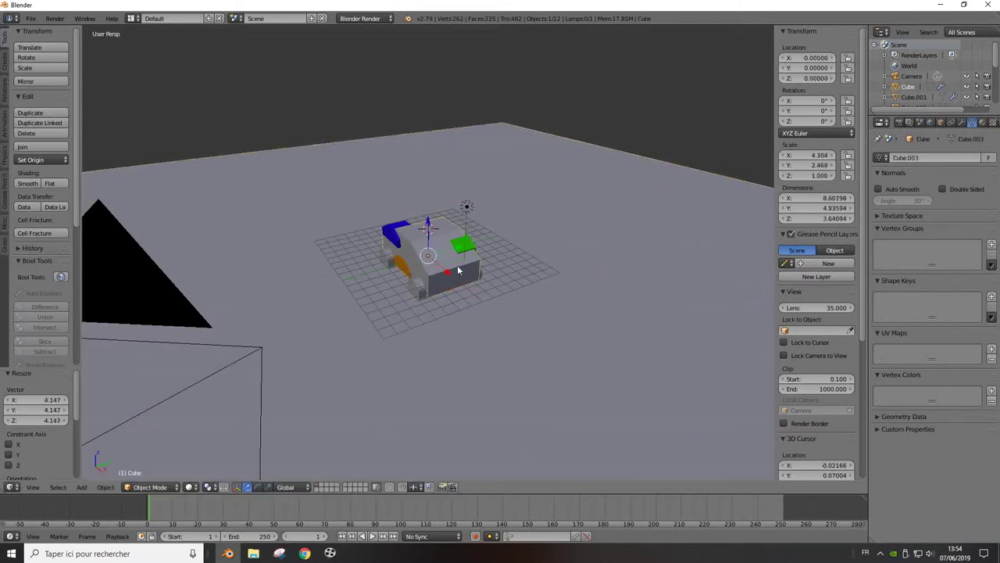
key(shift+d)
key(ctrl+z)
shift+right_click(389, 264)
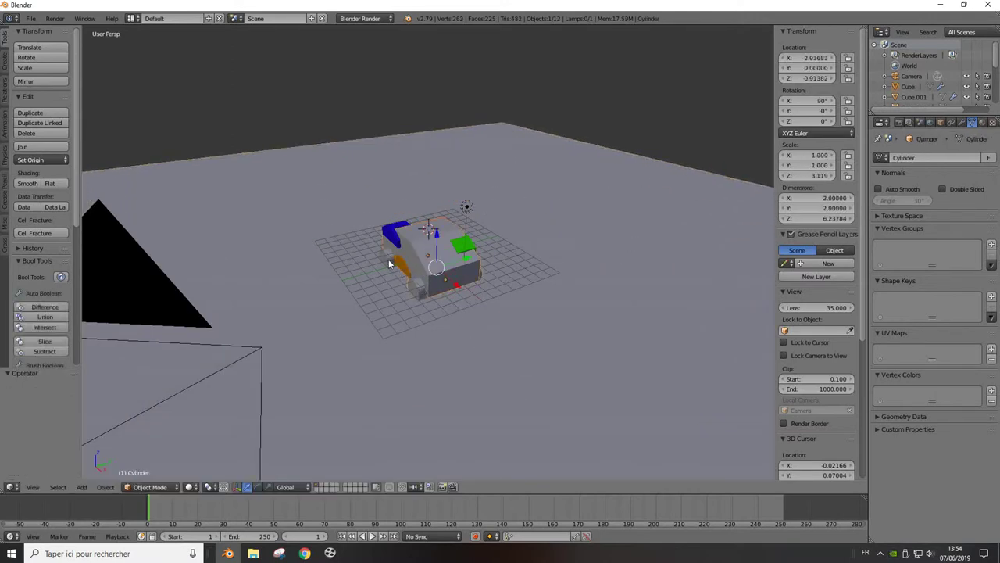
key(ctrl+KP_Subtract)
- Duplicate the car twice, placing copies beside and in front of the original
key(shift+d)
key(y)
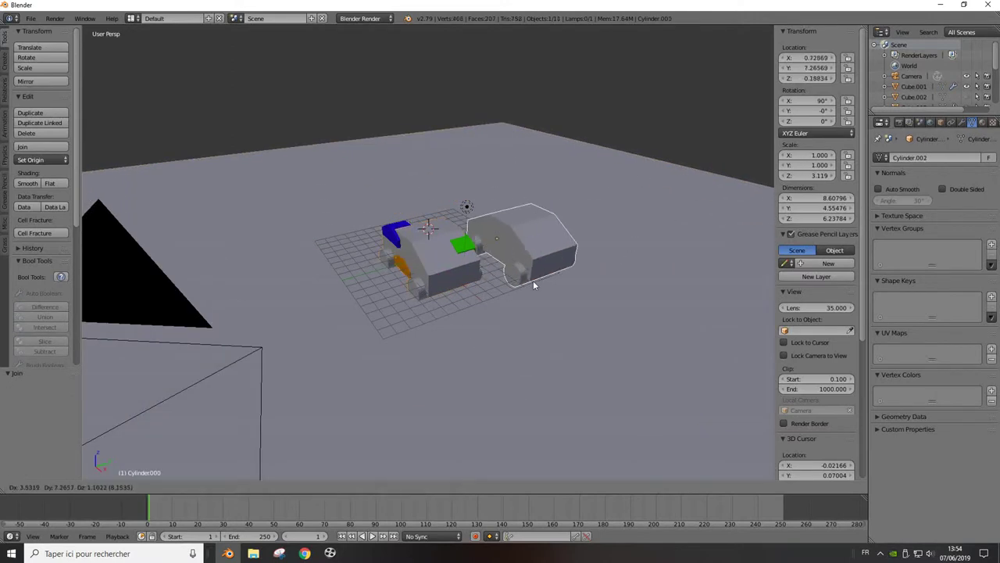
click(546, 274)
key(g)
key(x)
click(493, 242)
key(shift+d)
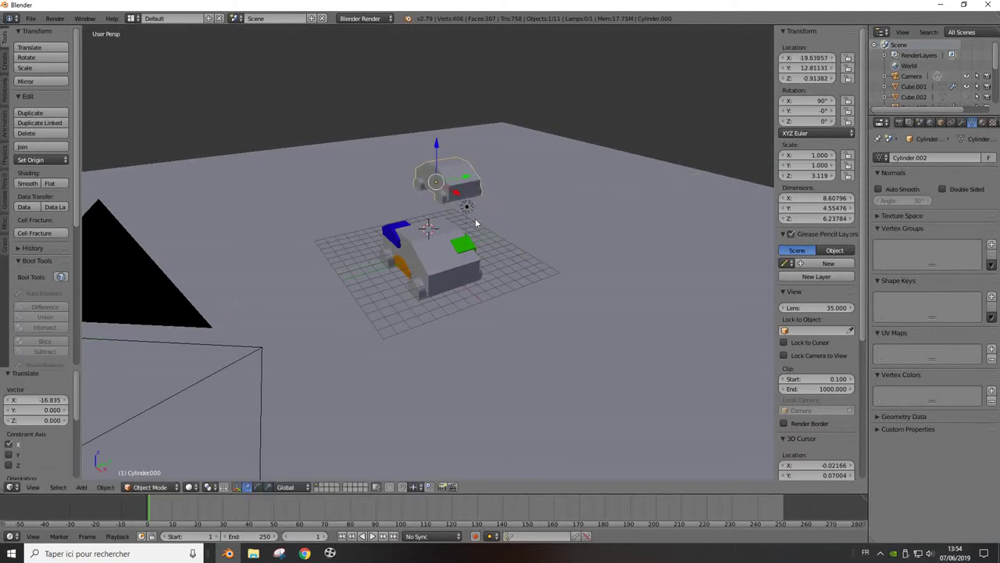
key(x)
click(491, 395)
- Add two more car copies at the far left and right, then select the camera in camera view
key(shift+d)
key(x)
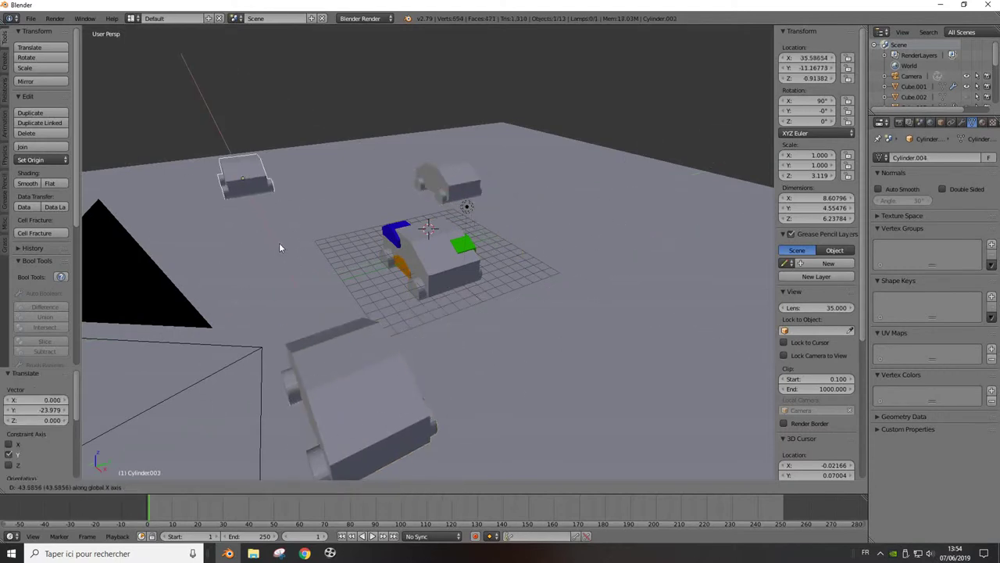
click(309, 287)
key(shift+d)
key(x)
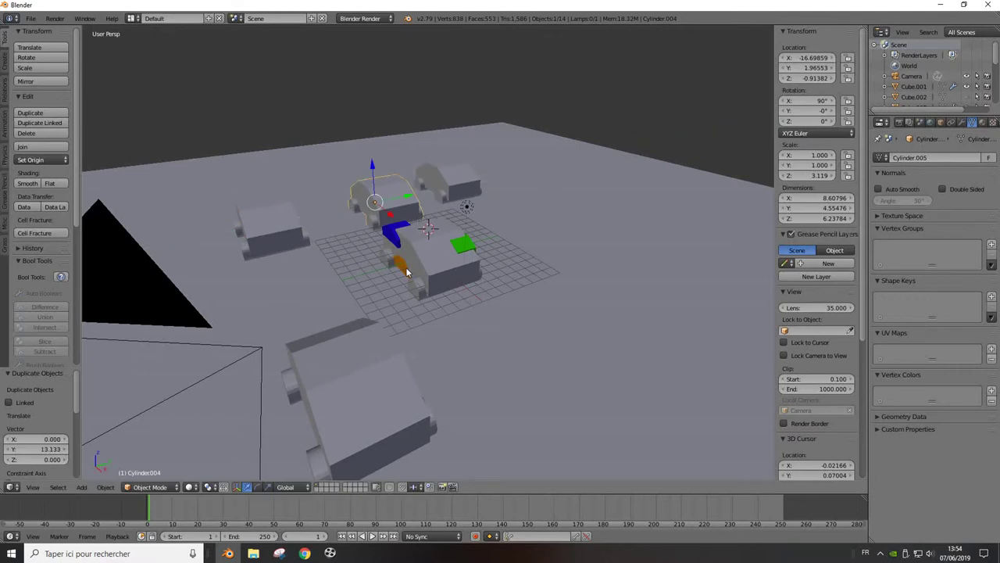
key(y)
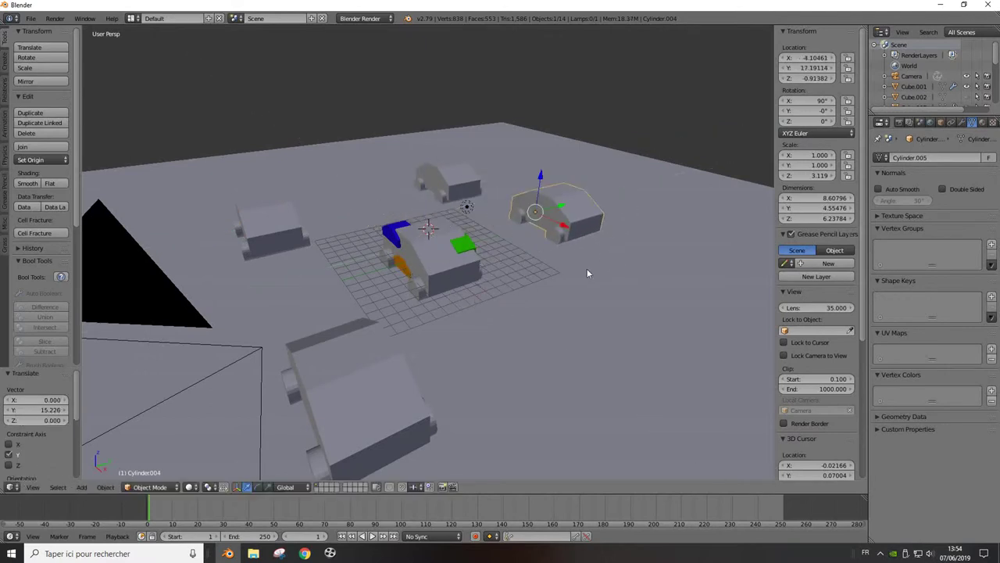
click(589, 274)
key(KP_0)
right_click(517, 393)
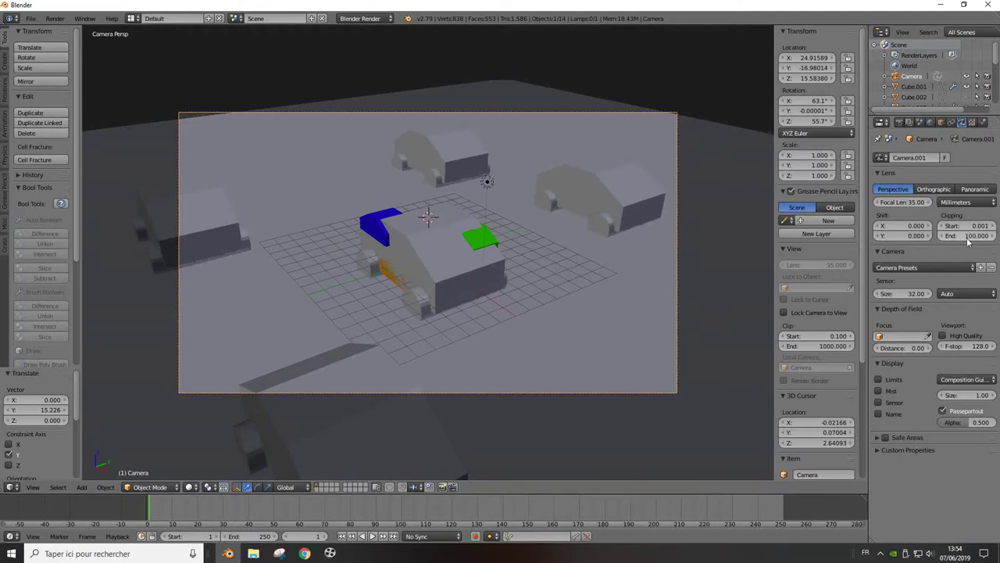
- Keyframe clipping 0.001–2.4 on the first frame, then at frame 21 set clipping start to 50
mouse_move(967, 235)
mouse_down()
mouse_move(903, 236)
mouse_move(966, 242)
mouse_up()
text(2.400)
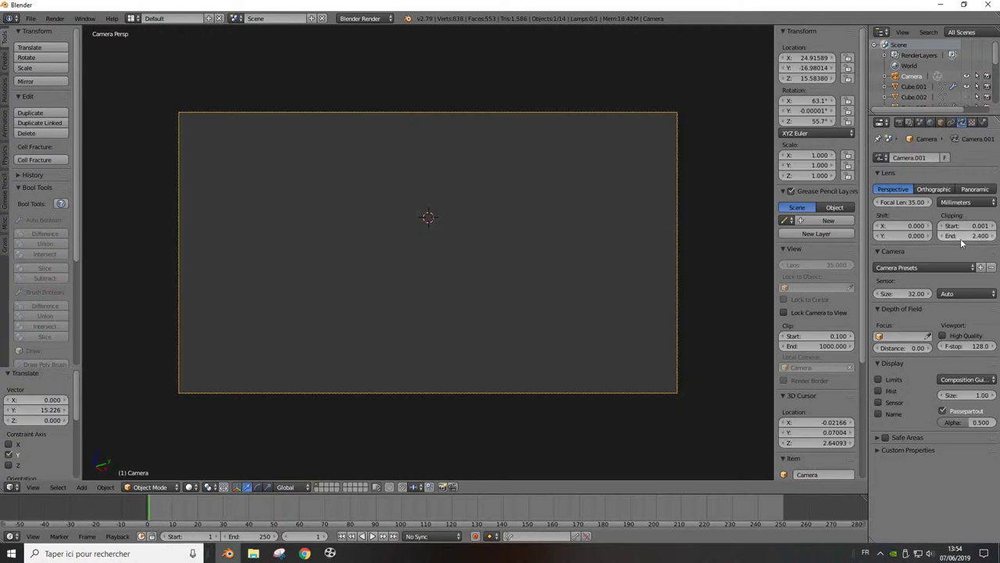
key(i)
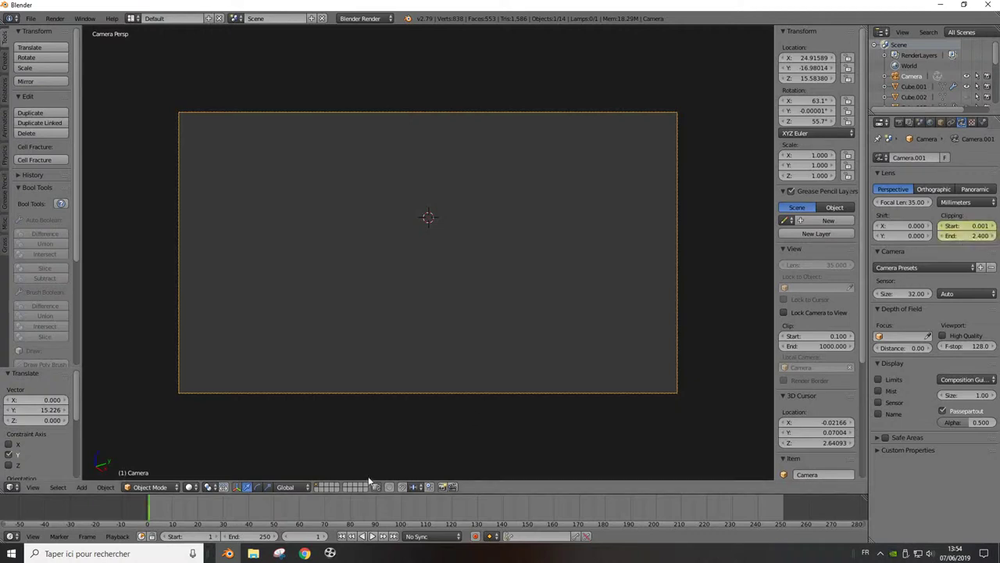
drag(153, 508, 199, 510)
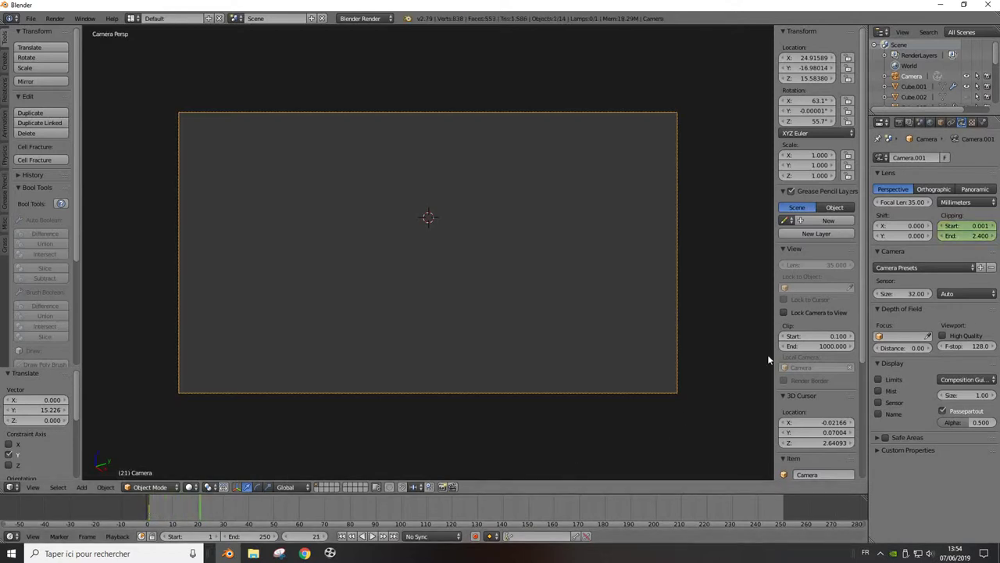
click(967, 227)
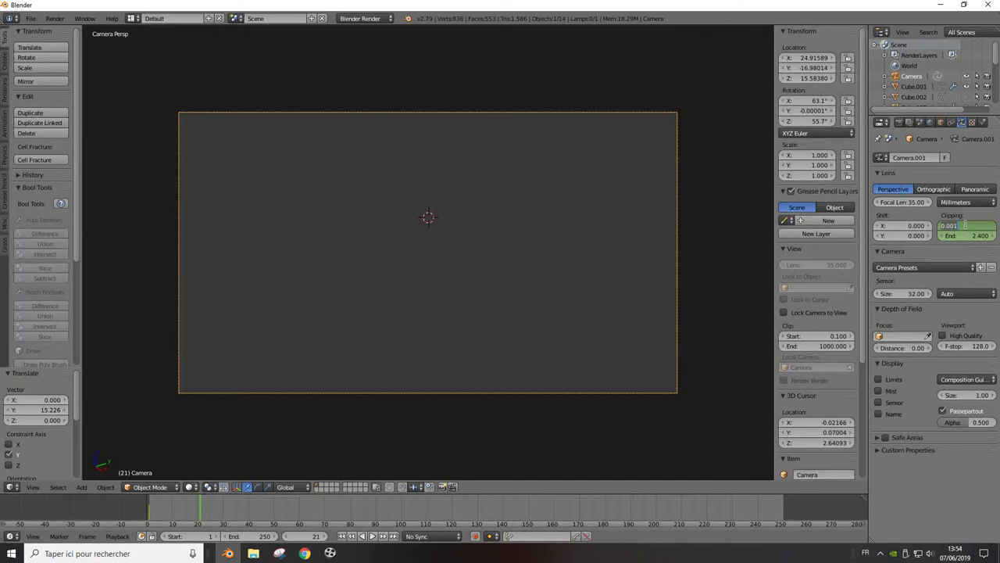
key(Return)
- At frame 21, set clipping end to 55.4, keyframe the clipping, then set clipping start to 40
click(971, 236)
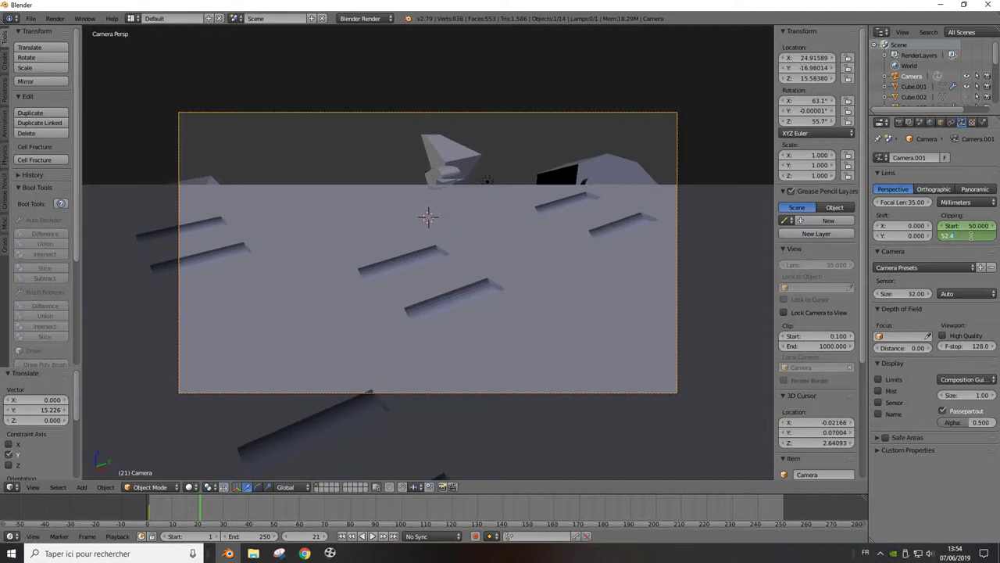
key(Return)
click(966, 236)
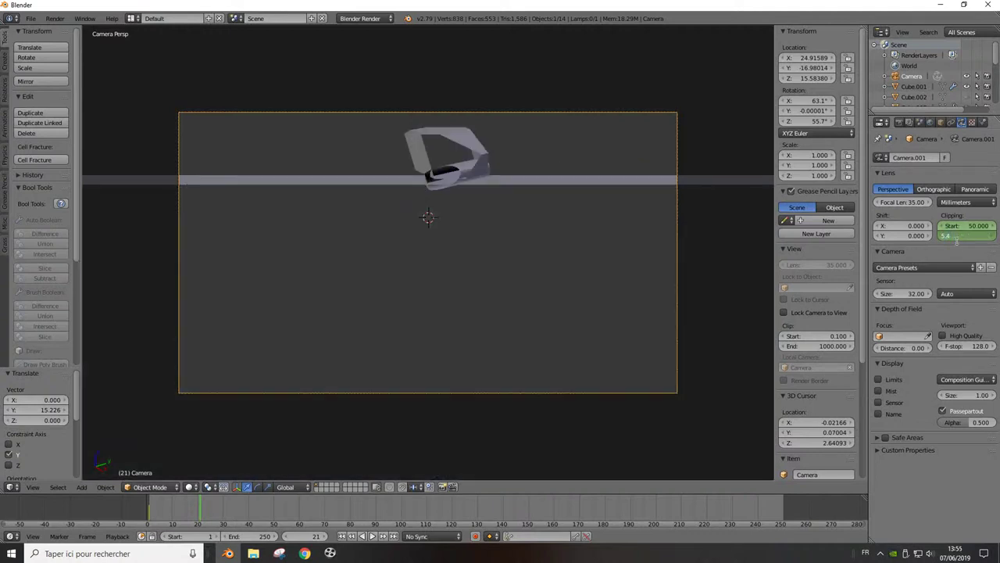
key(Return)
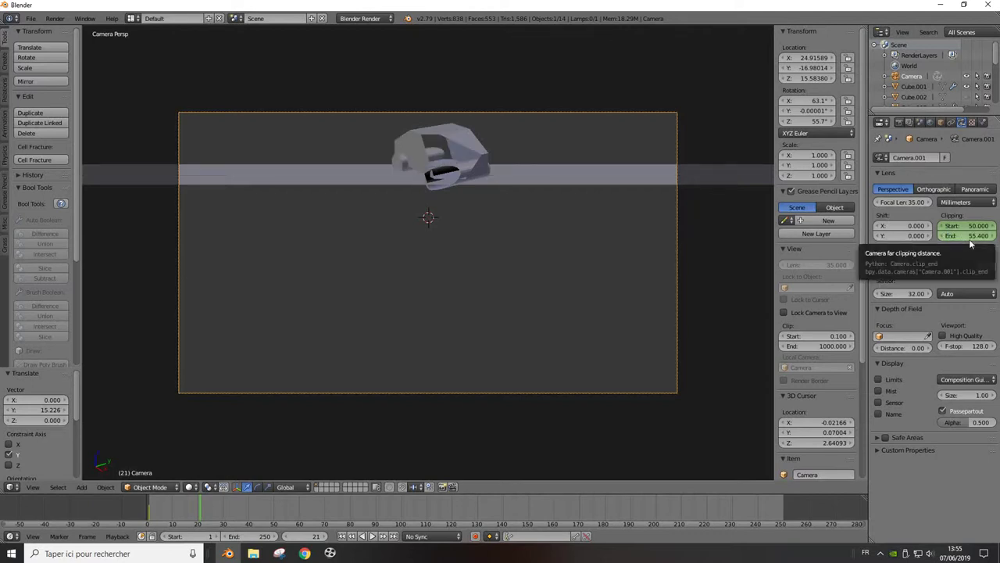
drag(971, 225, 953, 226)
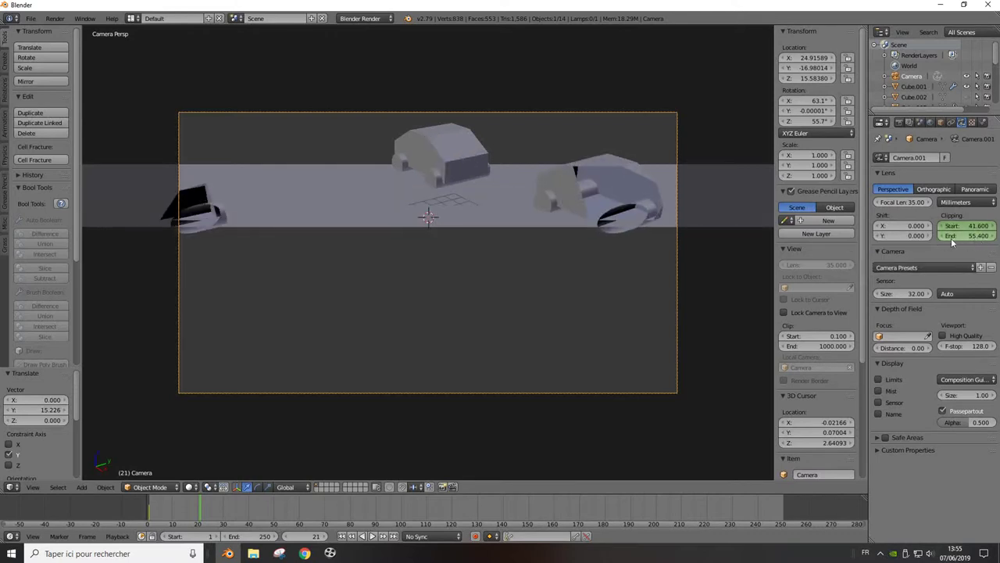
key(i)
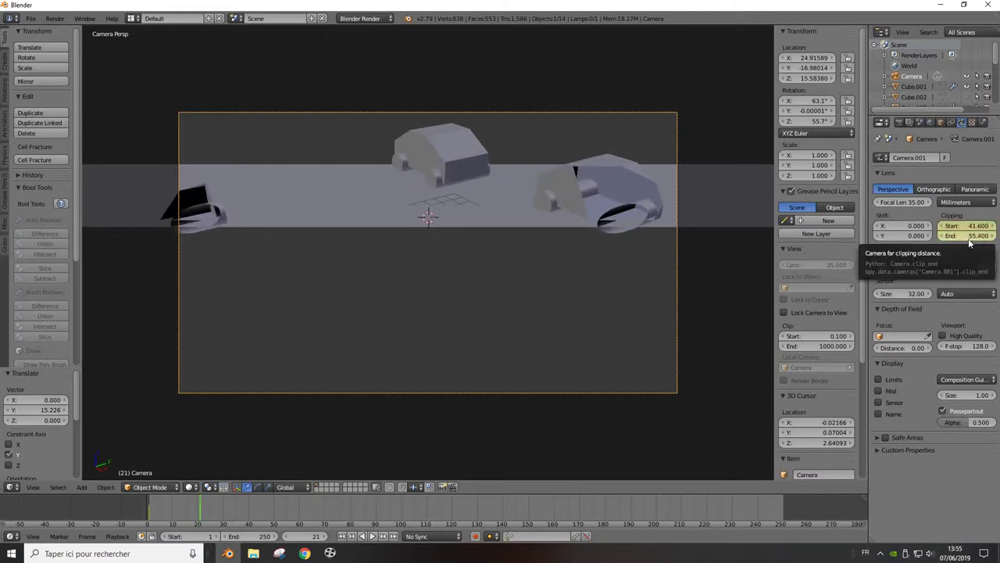
click(969, 225)
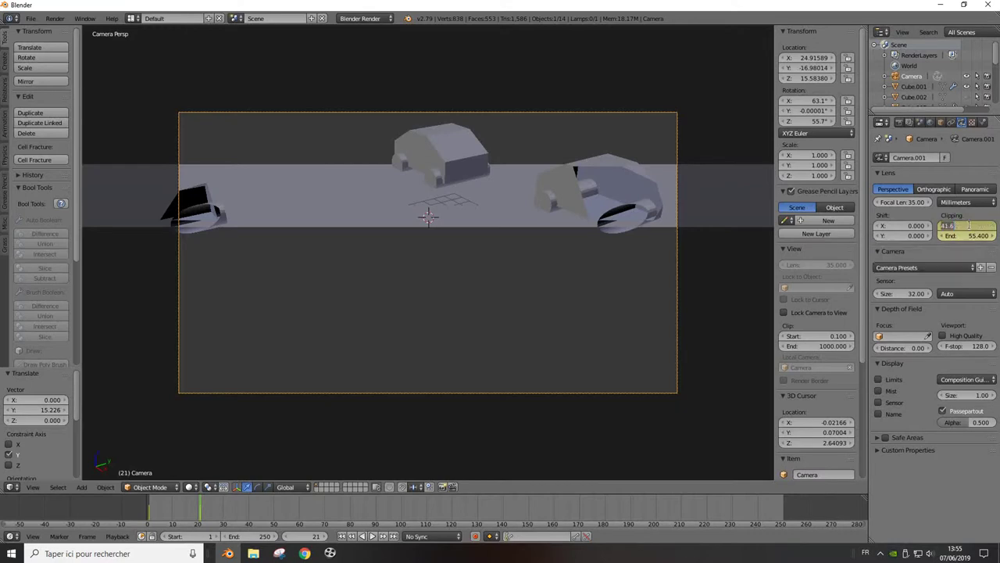
key(Return)
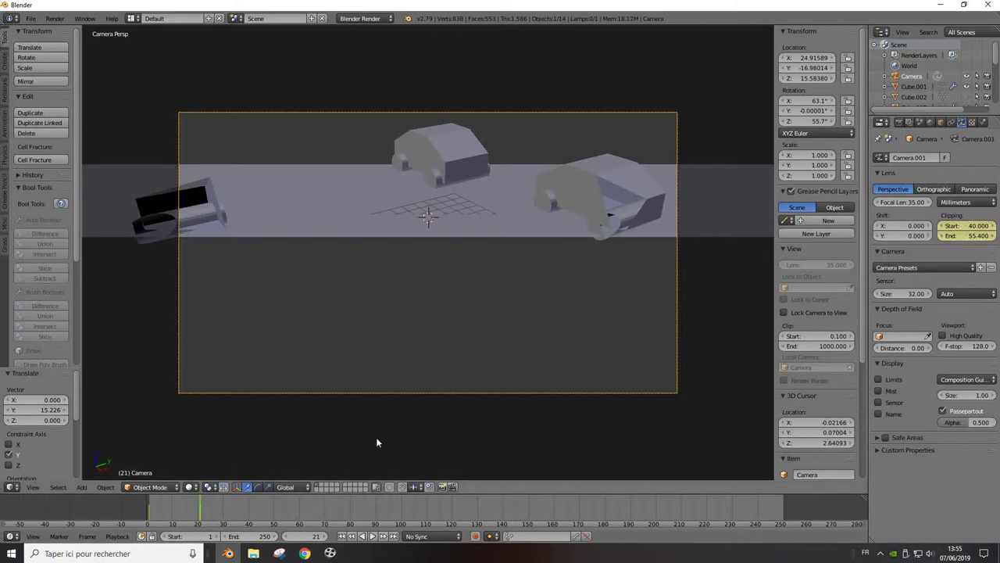
- At frame 0, keyframe clipping end 5.4, play the animation to frame 21, and enlarge the timeline
click(120, 513)
click(967, 235)
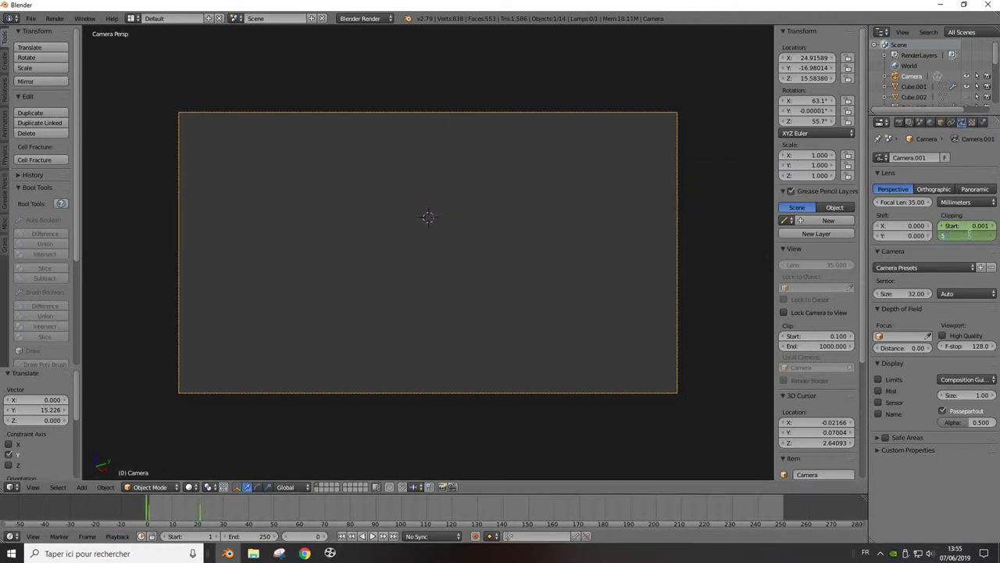
text(.4)
key(Return)
key(i)
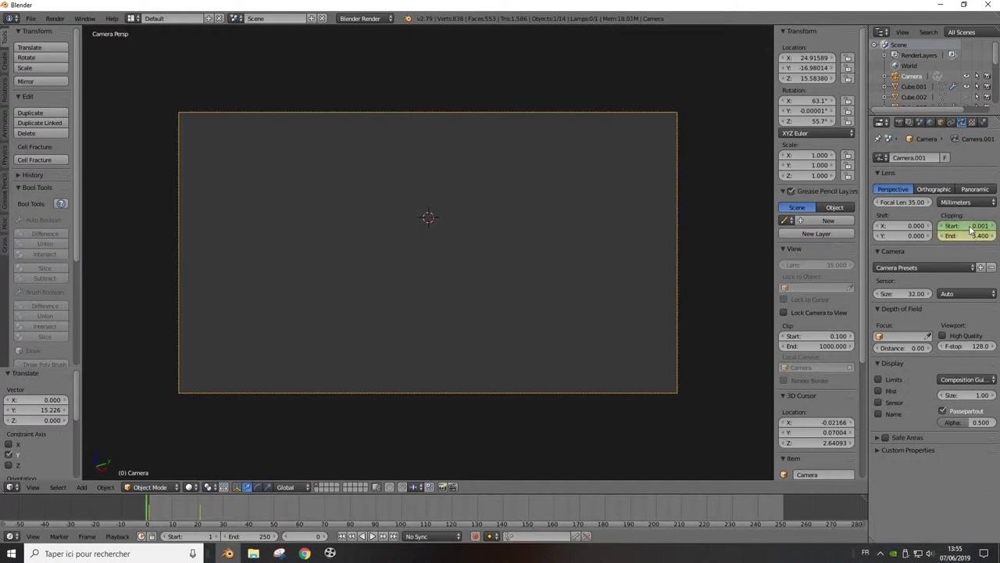
click(148, 514)
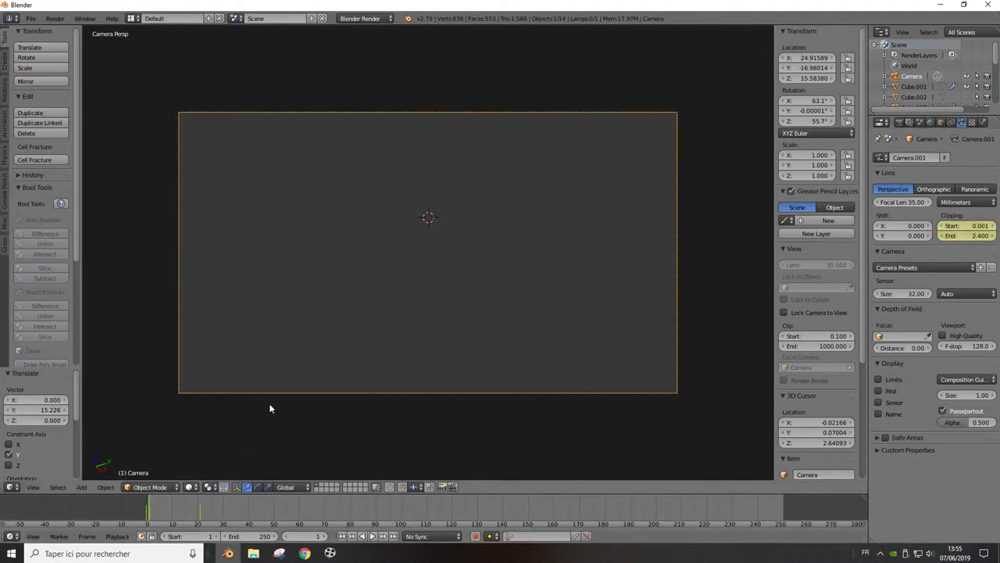
key(alt+a)
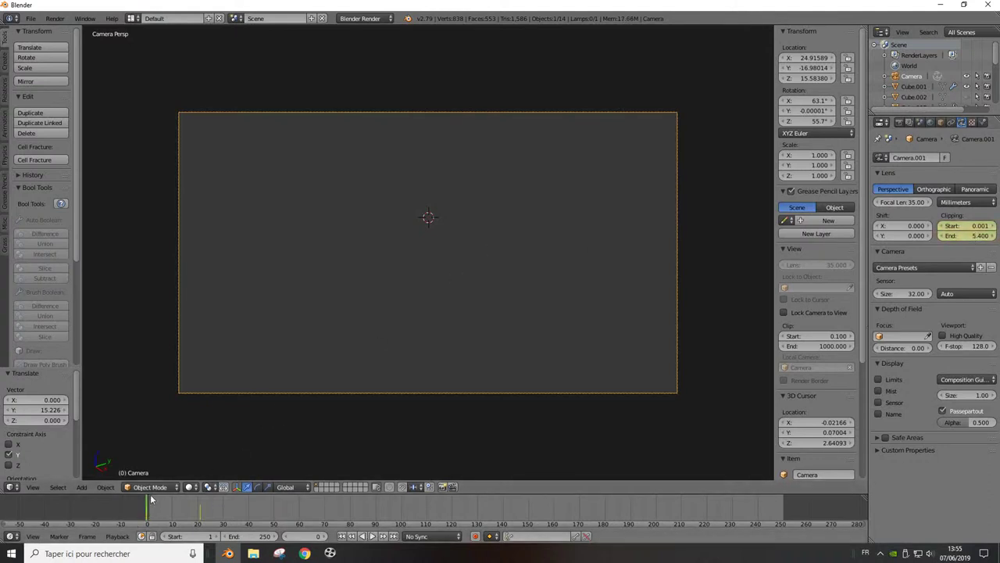
click(201, 512)
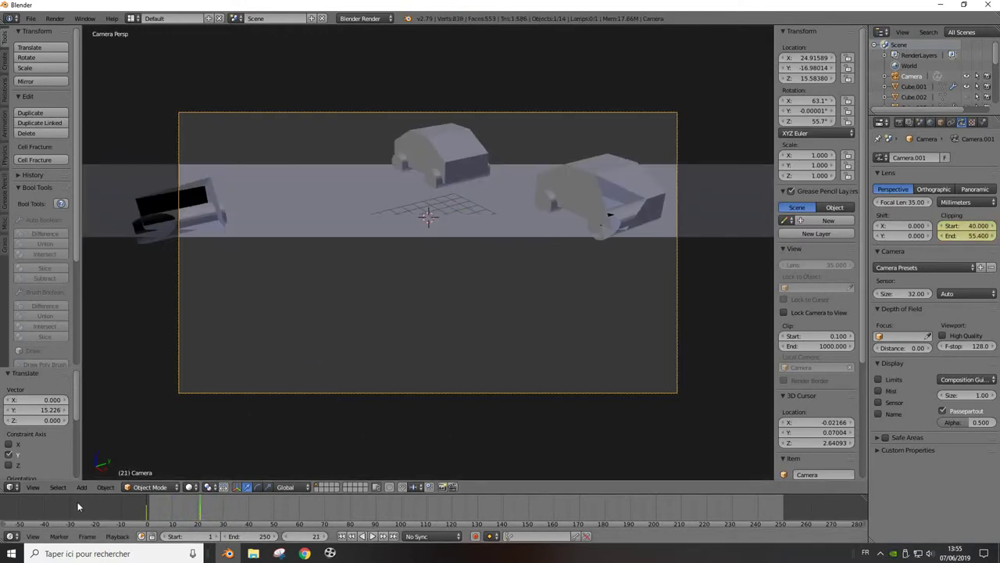
drag(78, 494, 78, 328)
click(12, 536)
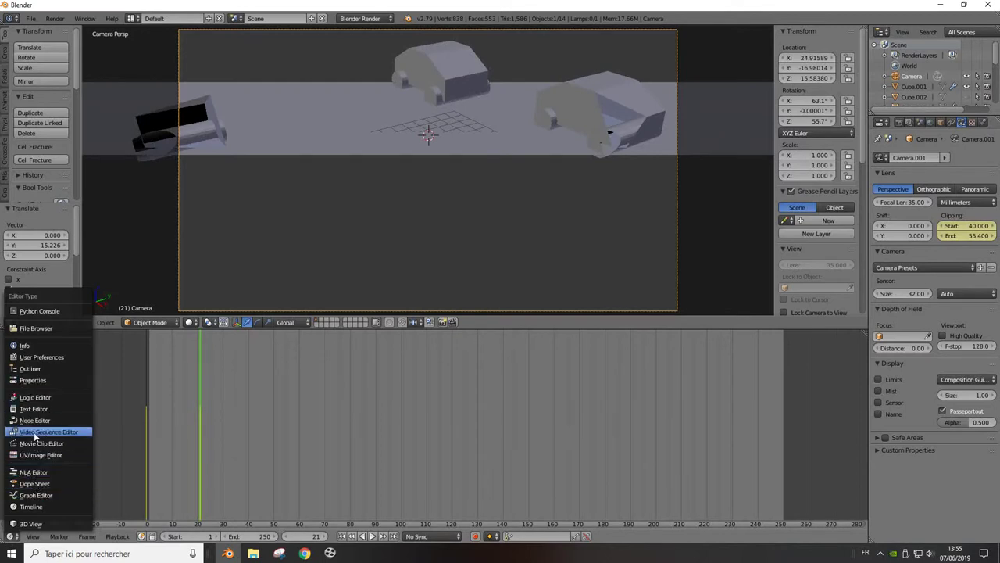
- In the Graph Editor, copy all clipping keyframes after frame 21, then at 43/65, 87/109 and near 155
click(38, 495)
key(Home)
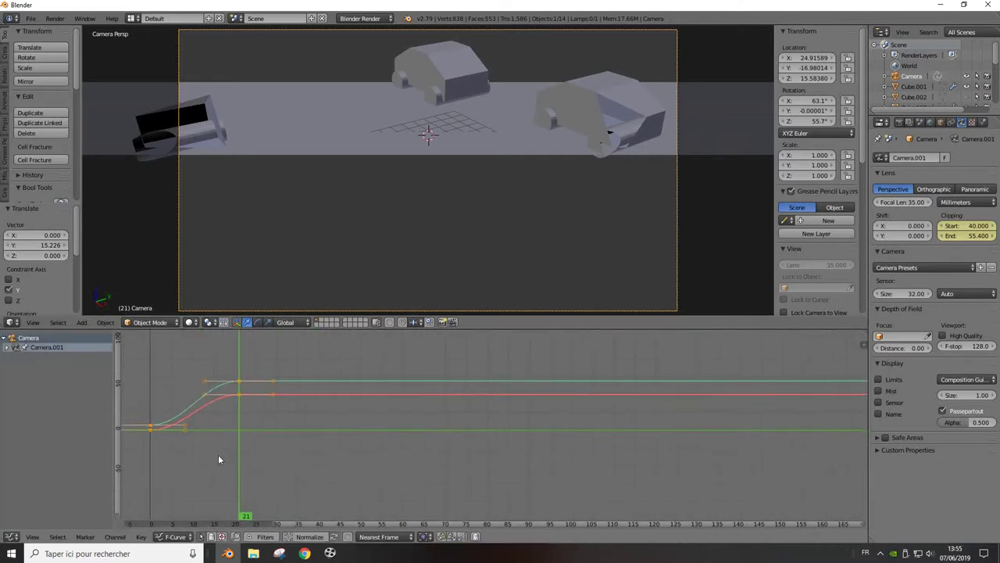
key(a)
key(g)
click(306, 438)
key(a)
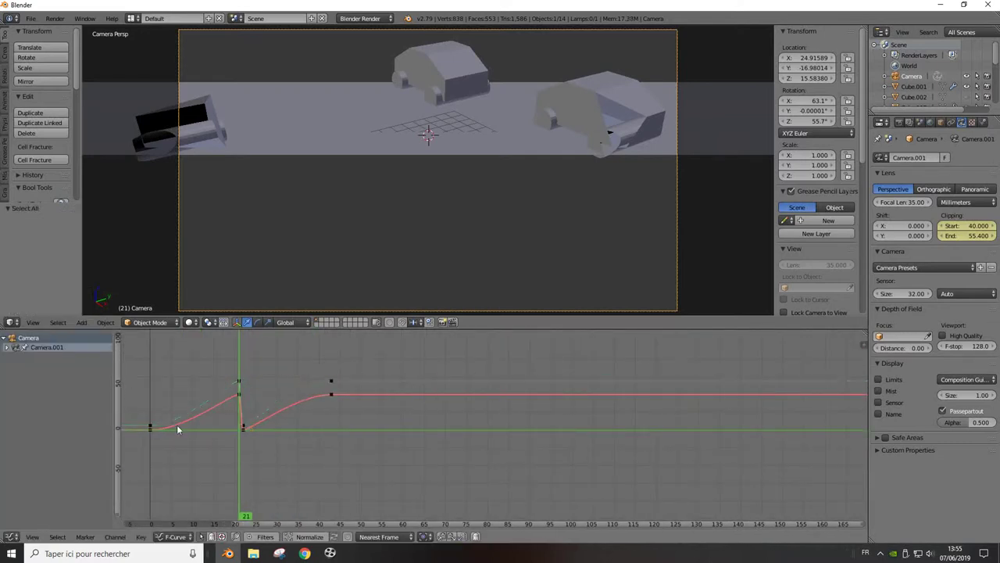
key(shift+d)
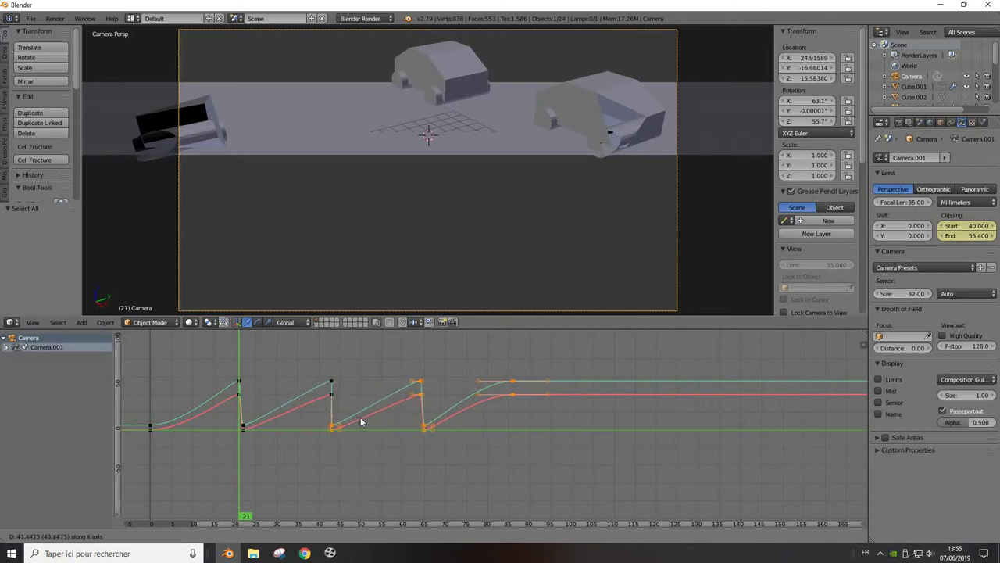
click(360, 421)
key(shift+d)
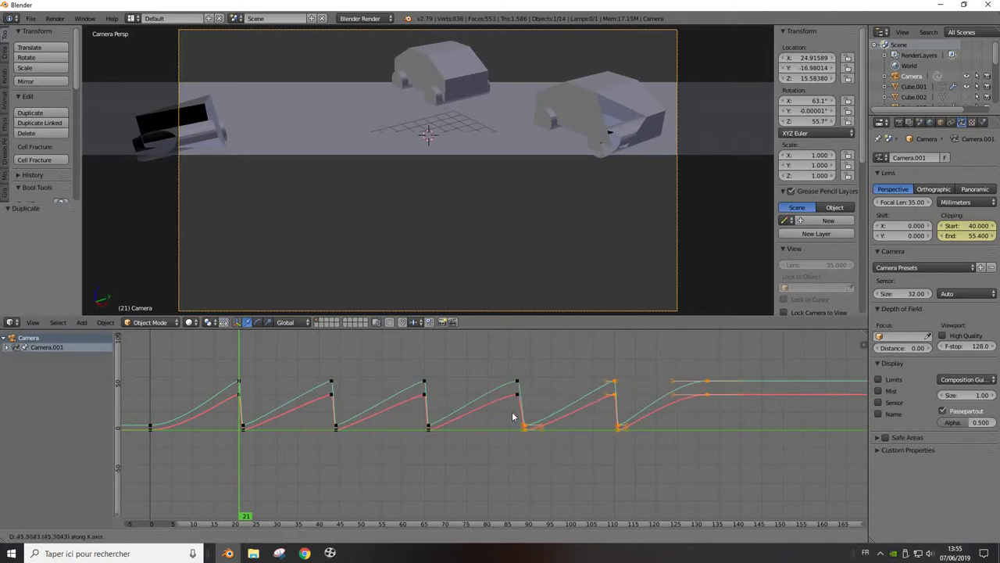
click(508, 411)
key(shift+d)
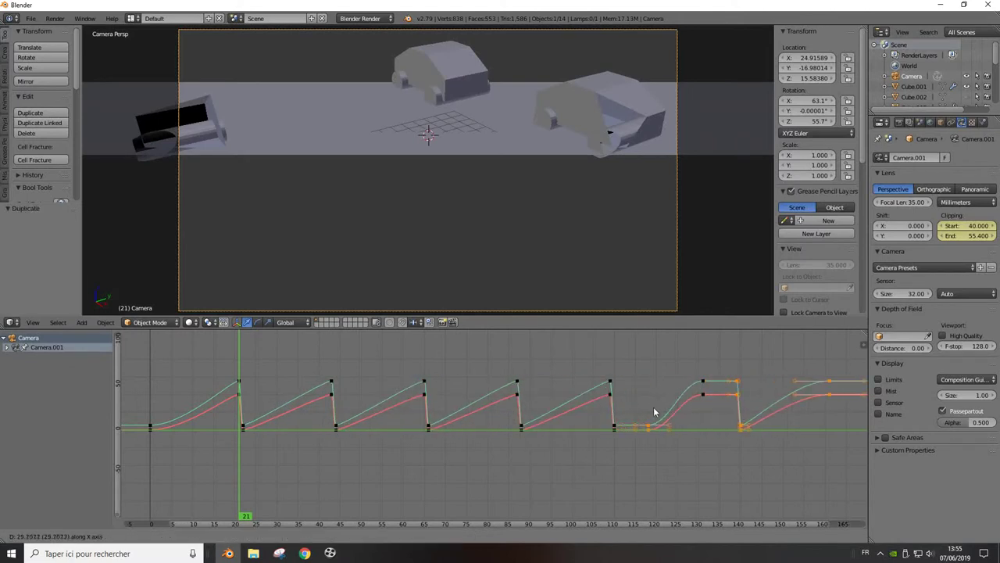
click(688, 407)
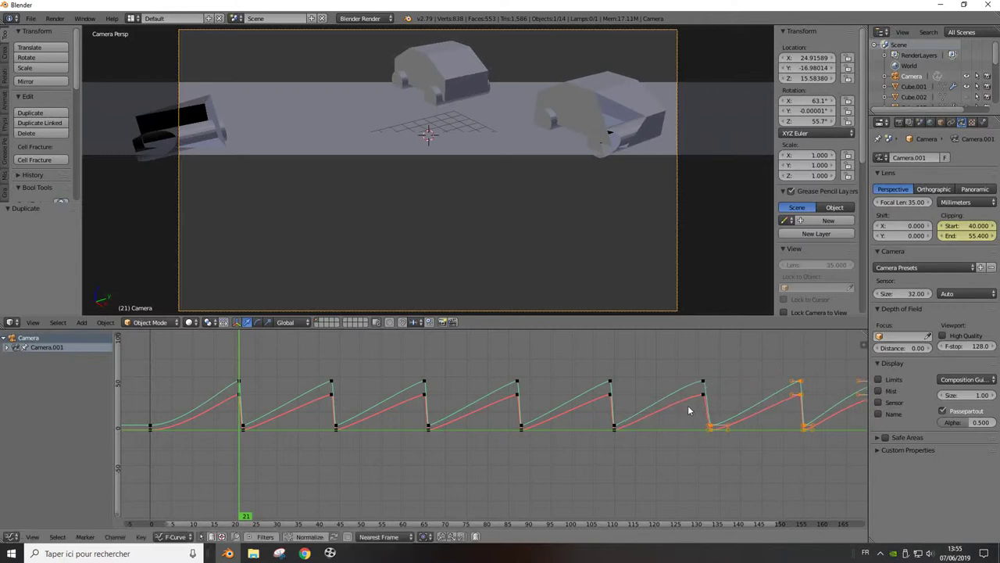
- Rewind to the first frame and play back the repeating clipping animation
scroll(688, 406, down, 2)
scroll(687, 408, down, 2)
key(shift+Left)
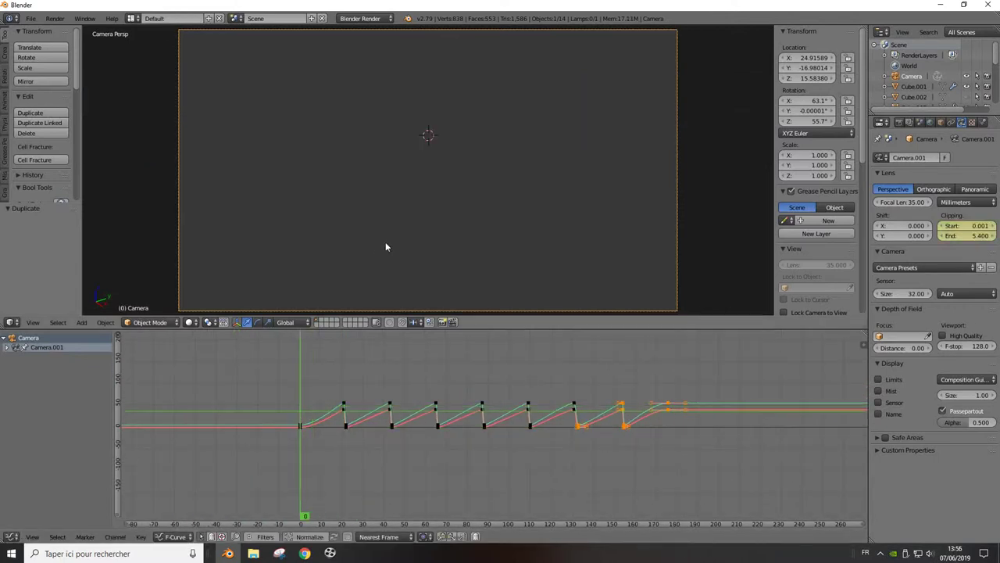
key(alt+a)
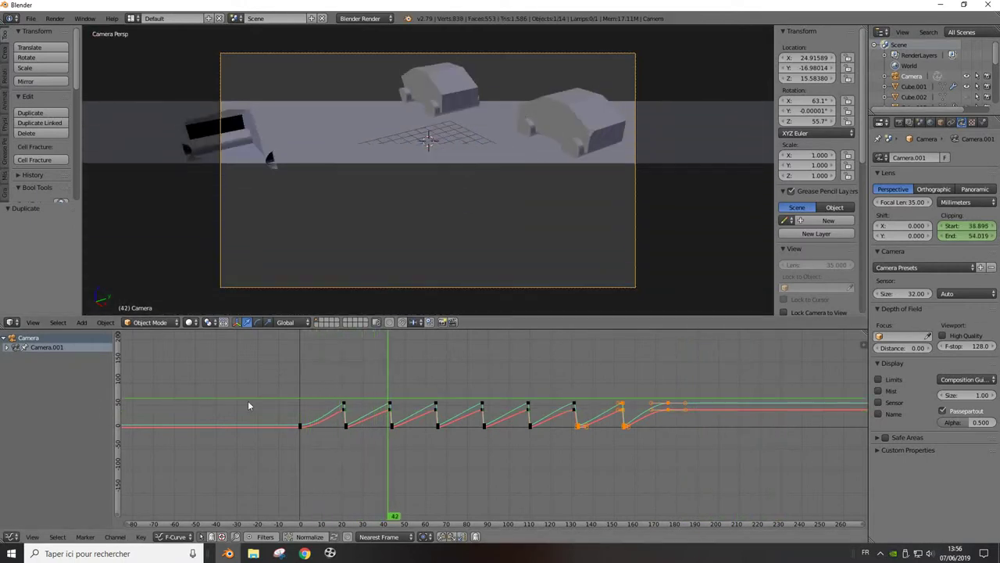
key(Escape)
- Undo the duplicated keys and set the Clip Start and Clip End curves to Make Cyclic extrapolation
key(ctrl+z)
key(ctrl+z)
key(ctrl+z)
key(ctrl+z)
key(ctrl+z)
key(ctrl+z)
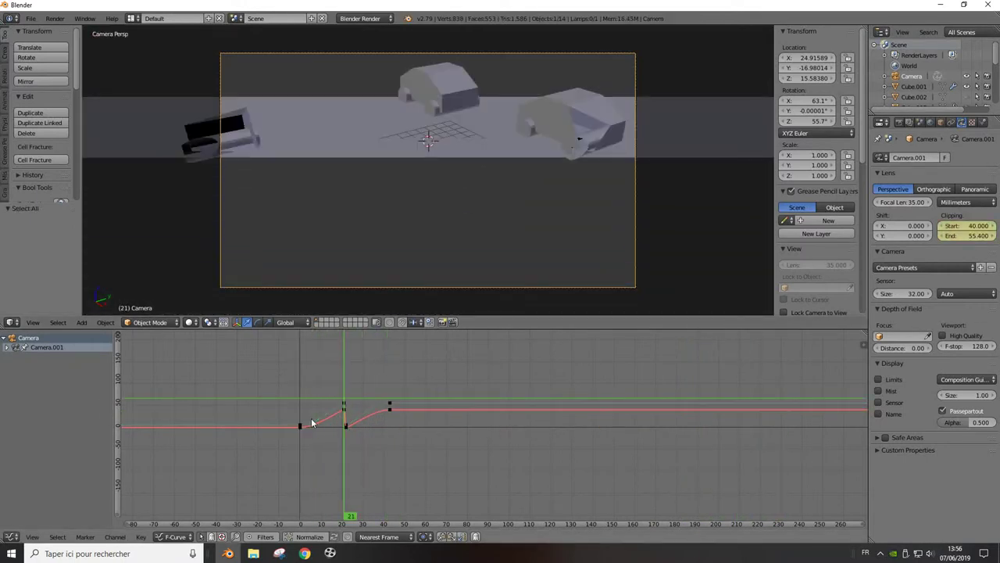
click(10, 348)
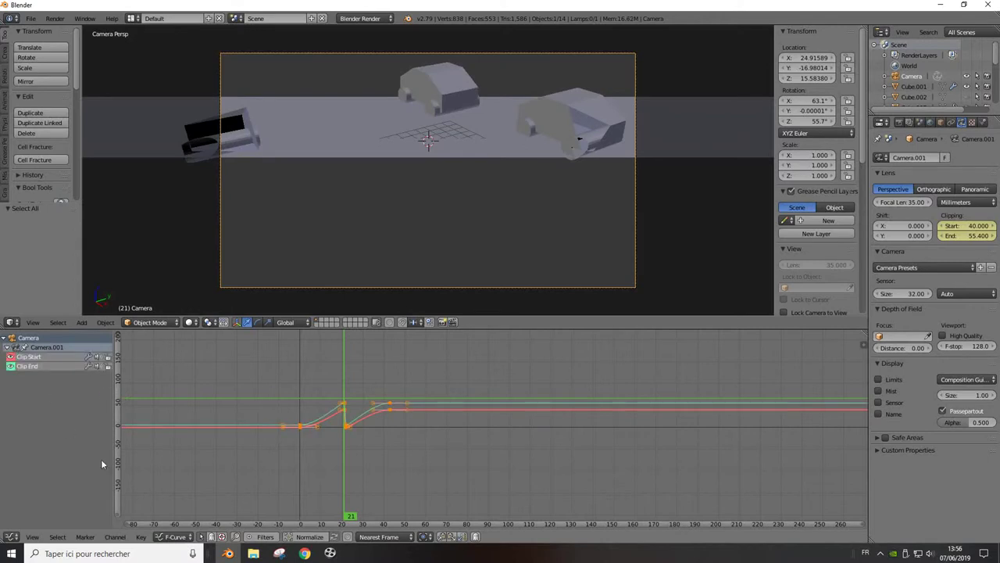
click(95, 541)
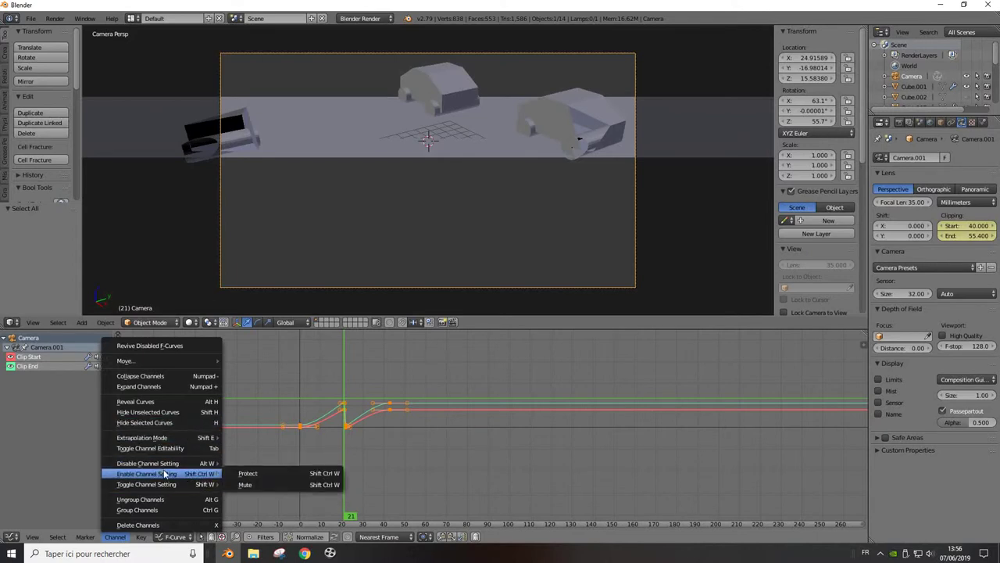
mouse_move(142, 438)
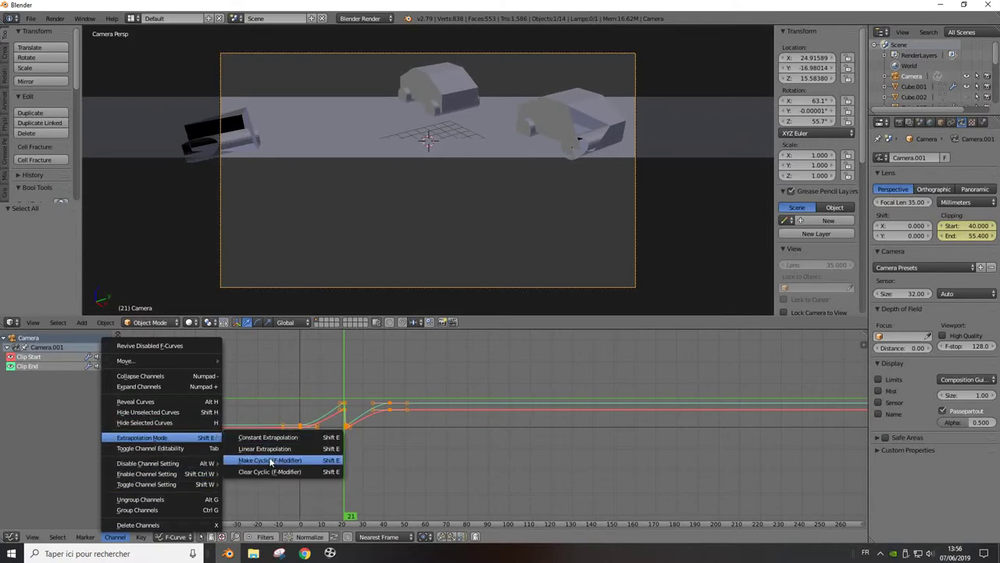
click(271, 461)
- During playback, fly the camera with Shift+F walk navigation to a lower viewpoint showing the car
key(alt+a)
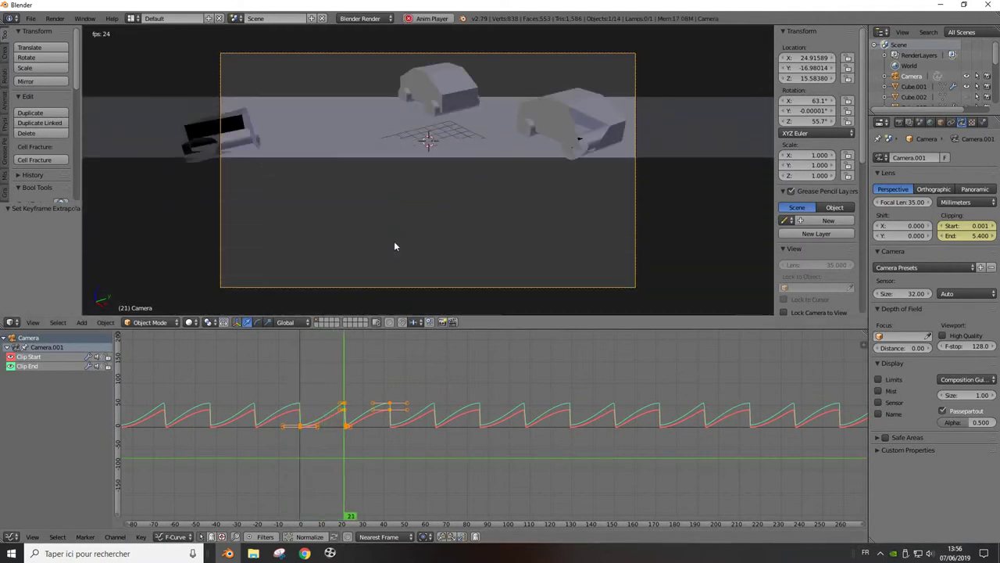
key(shift+f)
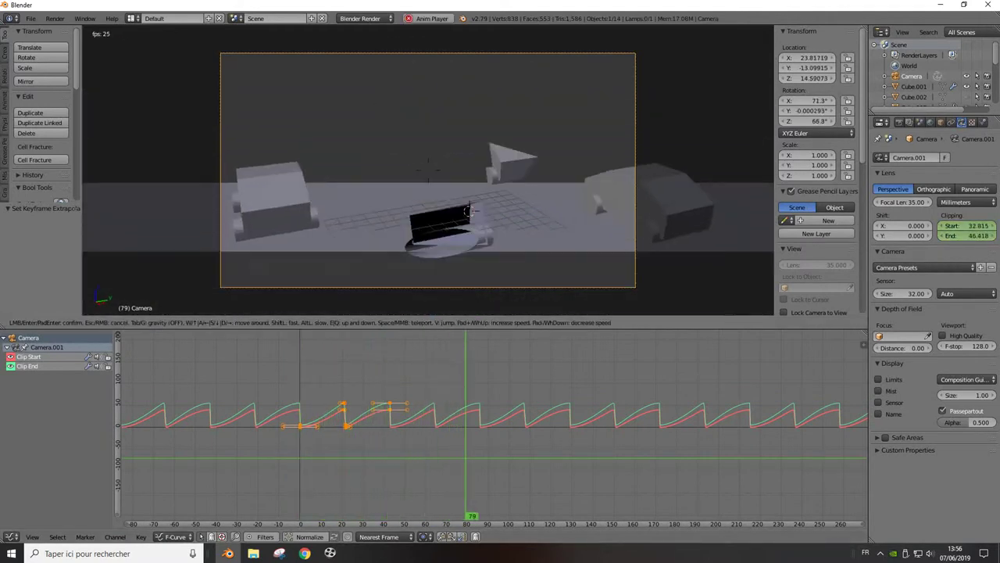
key(w)
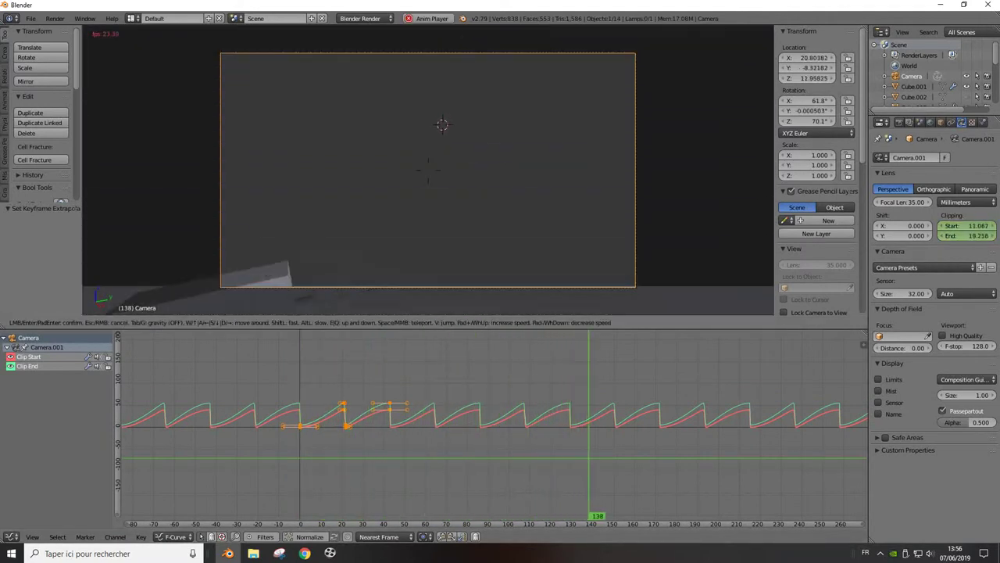
key(w)
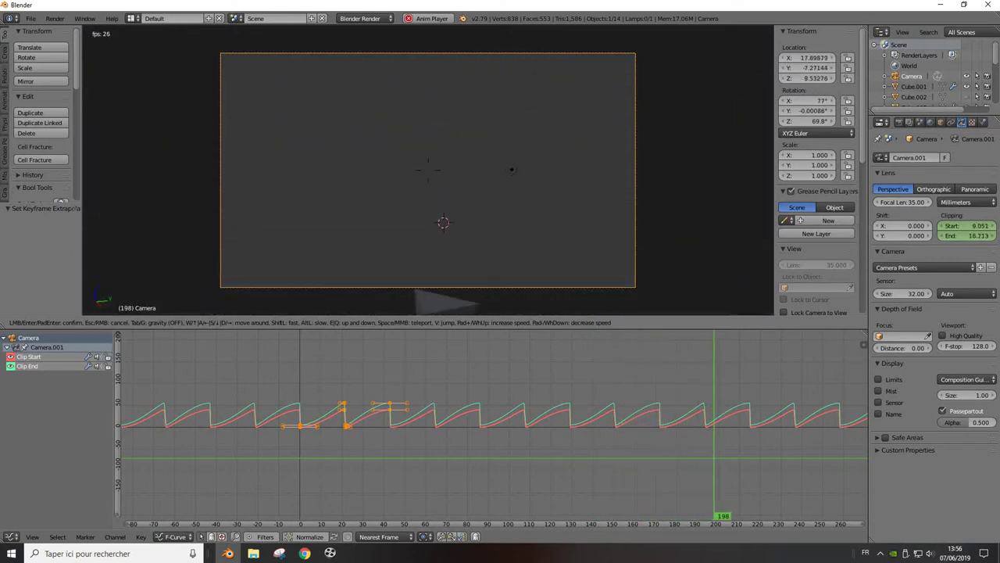
key(s)
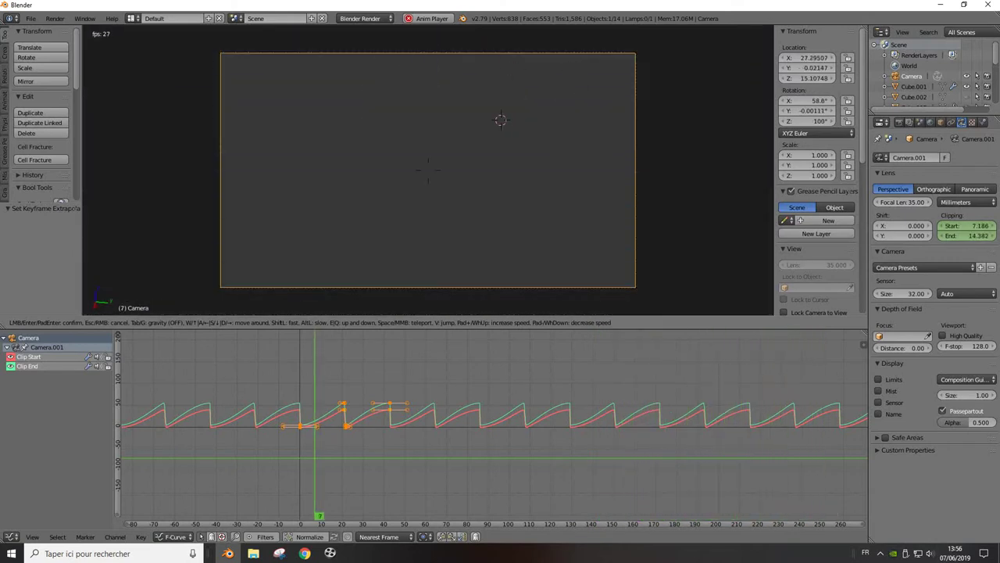
key(d)
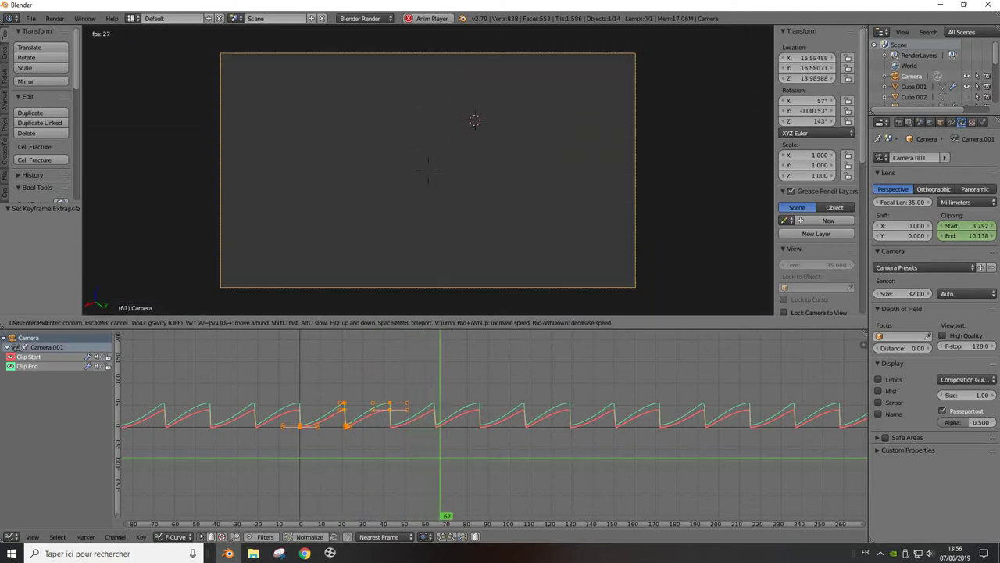
key(q)
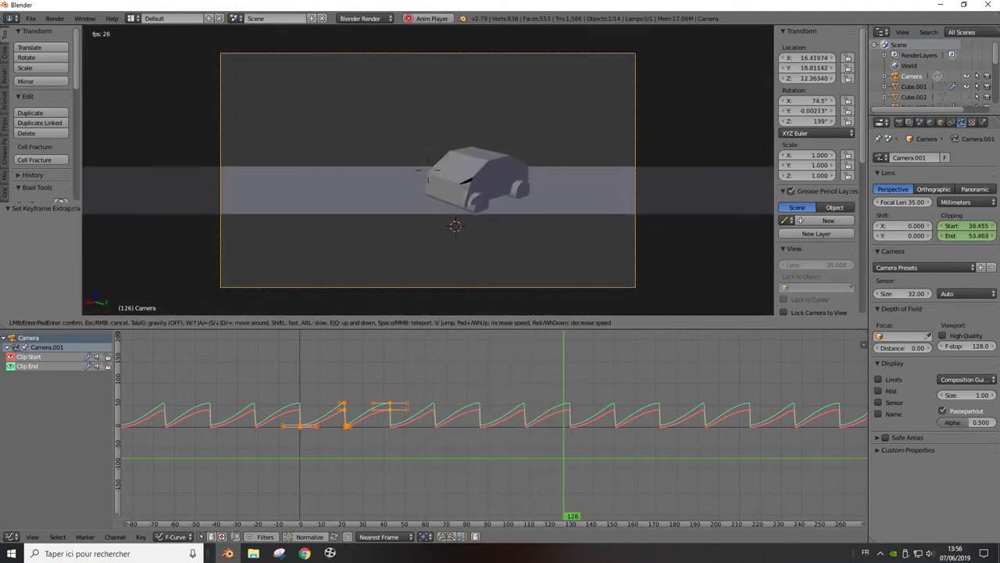
key(Return)
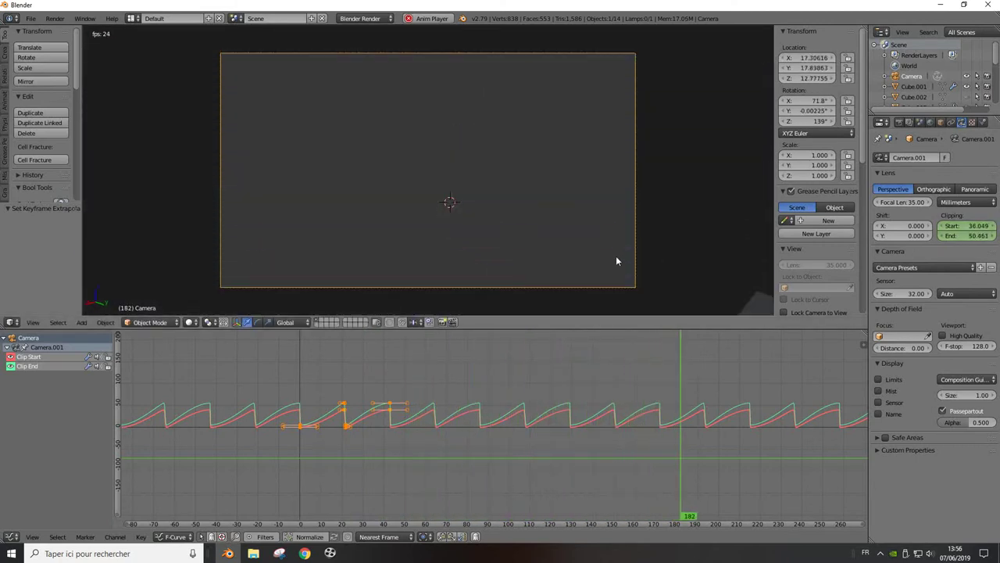
key(alt+a)
- Box-select the peak clipping keys and raise them about 54, then undo that change
key(a)
key(b)
drag(312, 412, 502, 342)
key(g)
key(y)
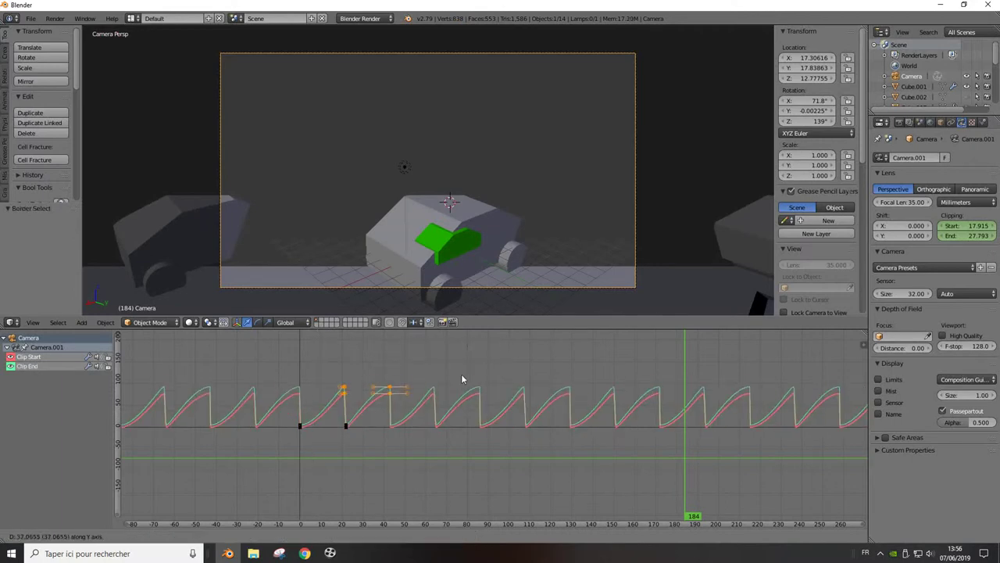
click(441, 379)
drag(284, 438, 338, 438)
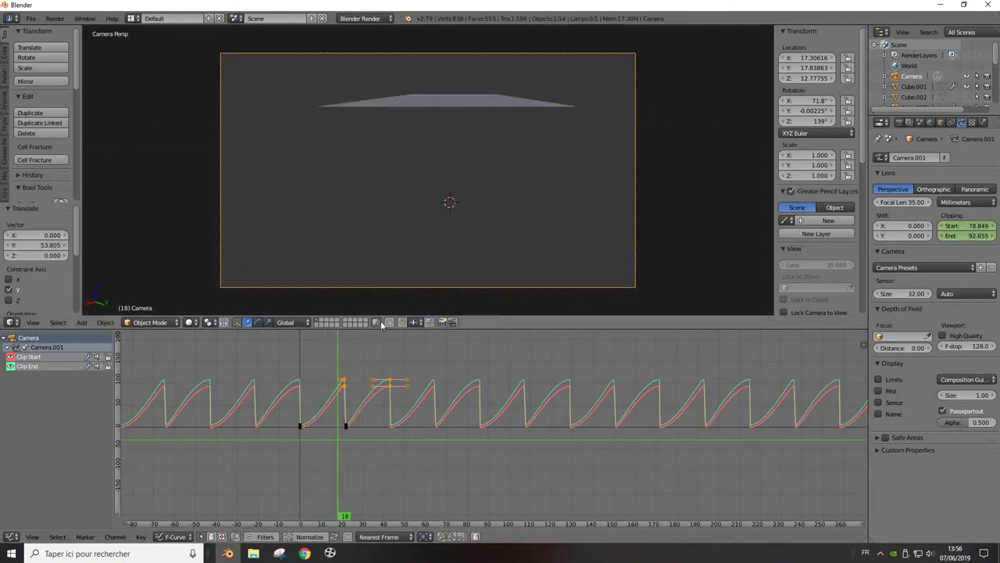
key(ctrl+z)
- Lower two peak keys of one curve by about 21.5 and preview the clipping
key(a)
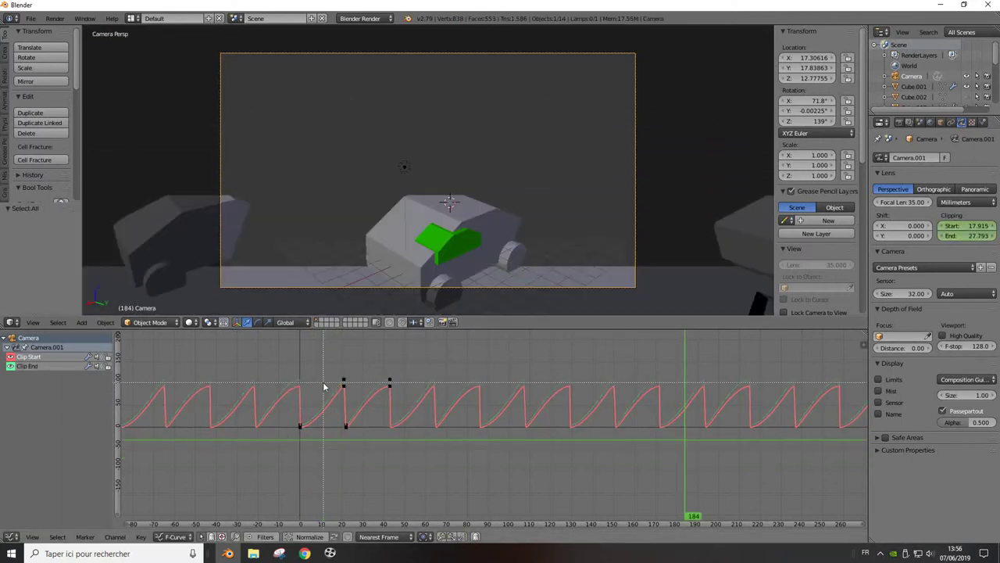
drag(325, 386, 406, 415)
key(g)
key(y)
click(406, 415)
key(alt+a)
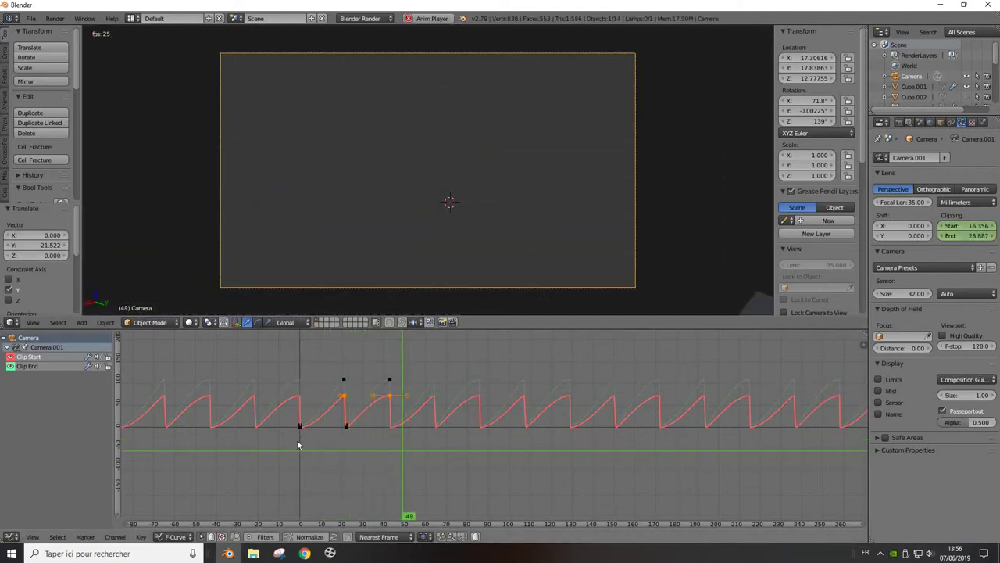
key(alt+a)
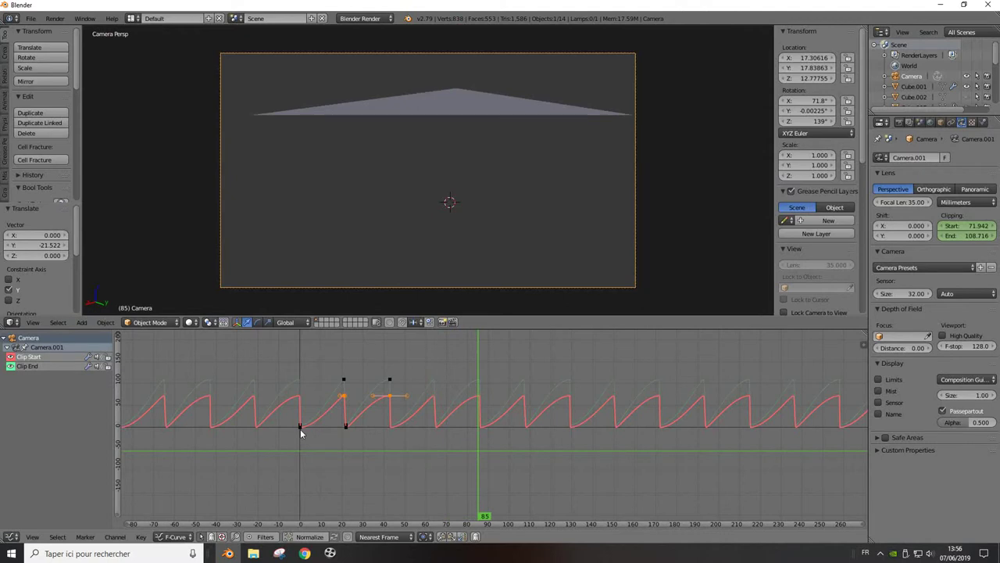
- Drag the selected Clip Start keys down below zero and preview from the first frame
key(g)
key(y)
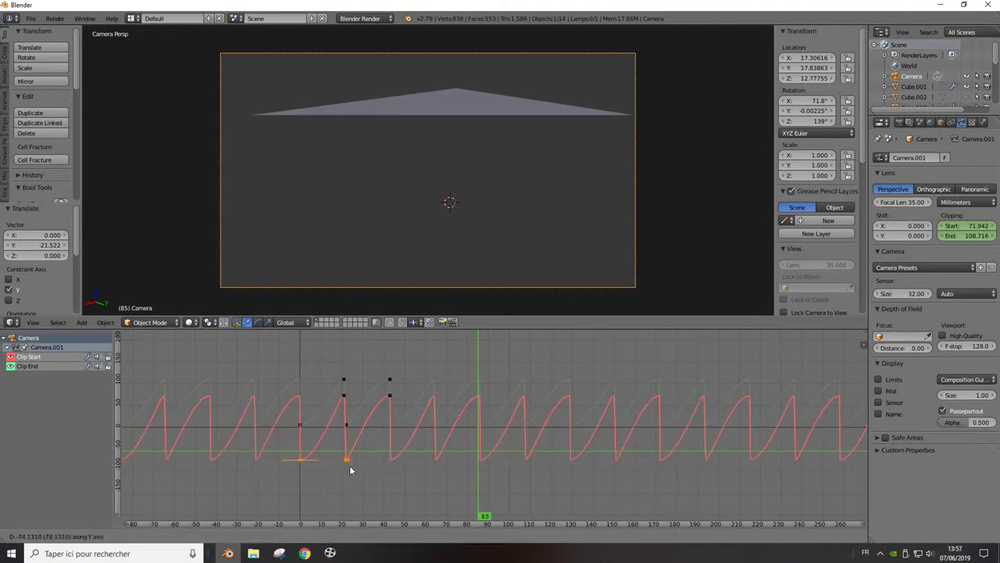
click(350, 473)
key(shift+Left)
key(alt+a)
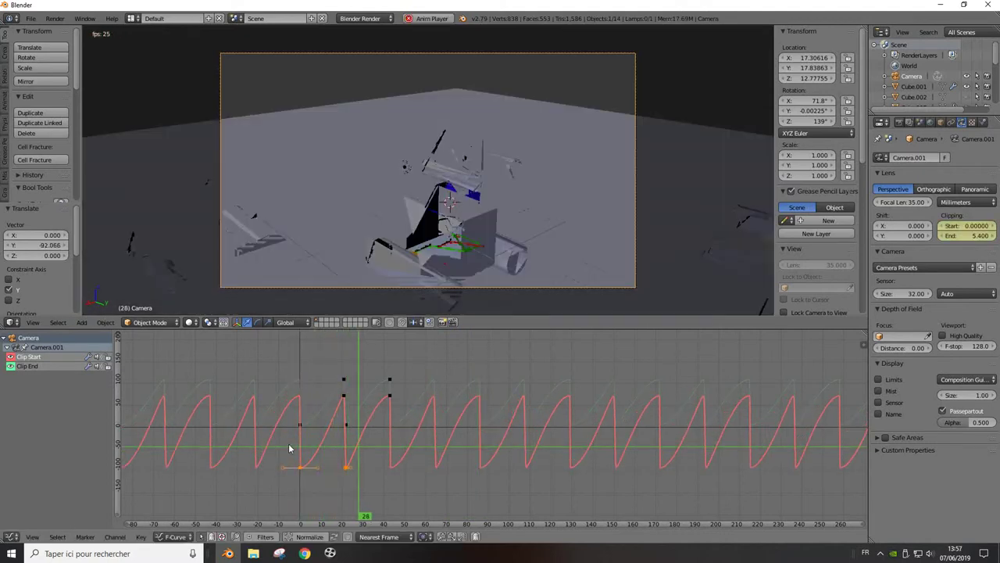
key(alt+a)
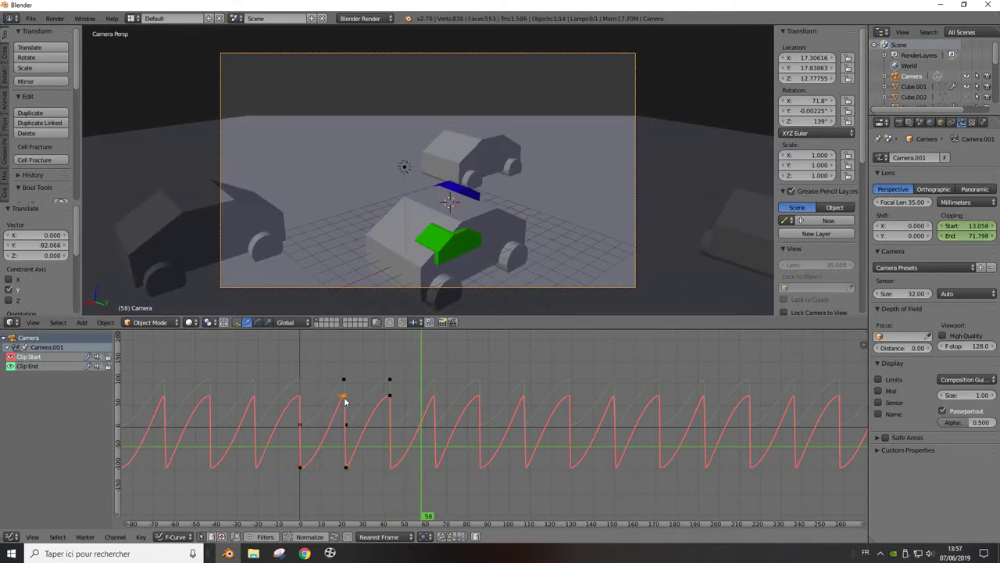
- Raise the Clip Start peak keys to near 100 and preview from the first frame
key(g)
key(y)
click(389, 385)
key(shift+Left)
key(alt+a)
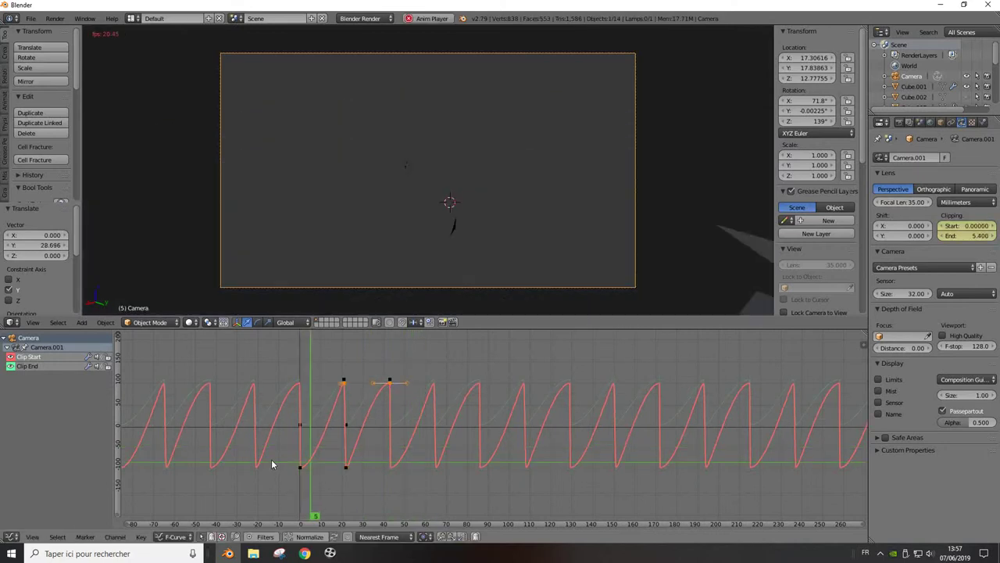
key(alt+a)
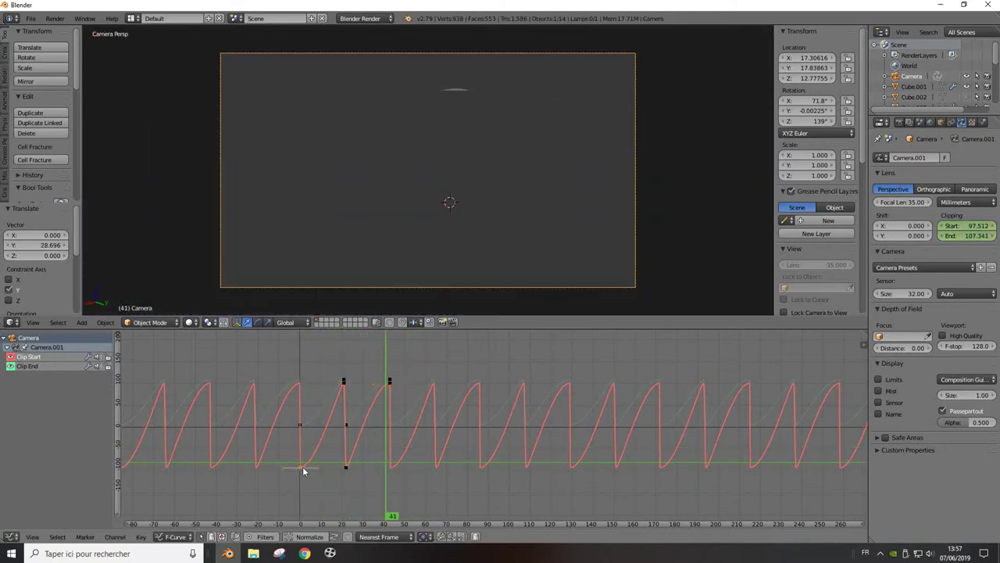
- Select the Clip End curve, go to frame 0 and preview the animation
click(300, 427)
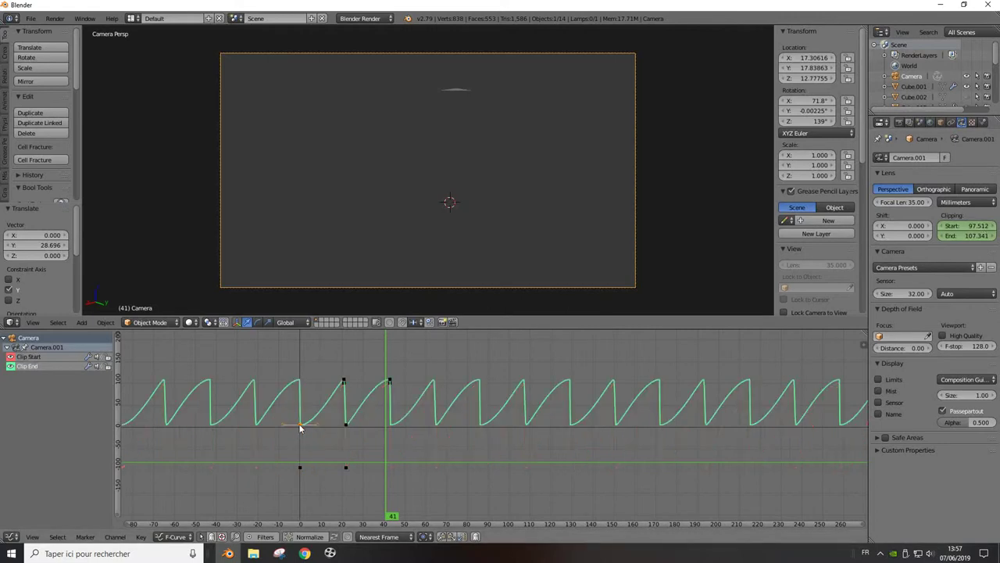
click(298, 441)
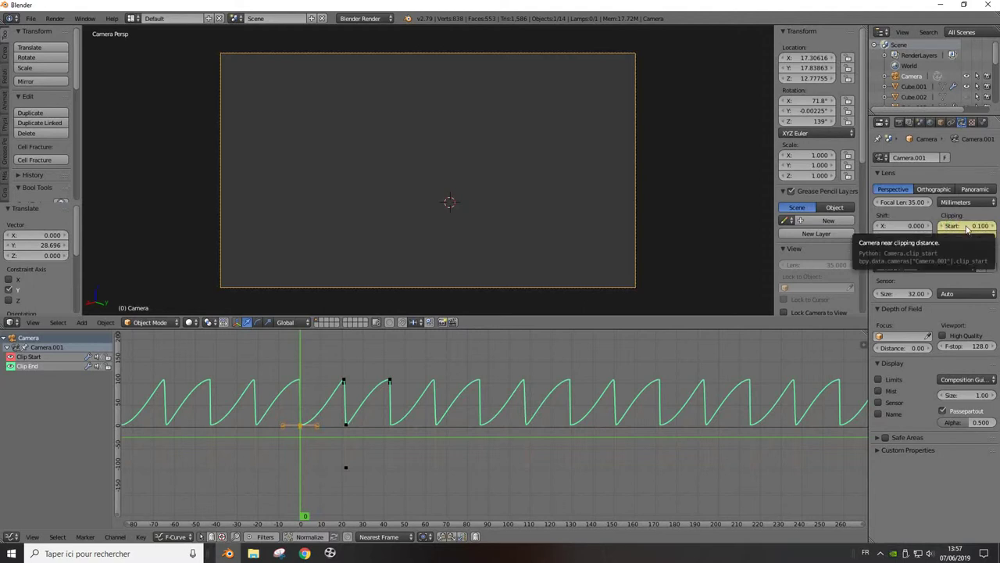
key(alt+a)
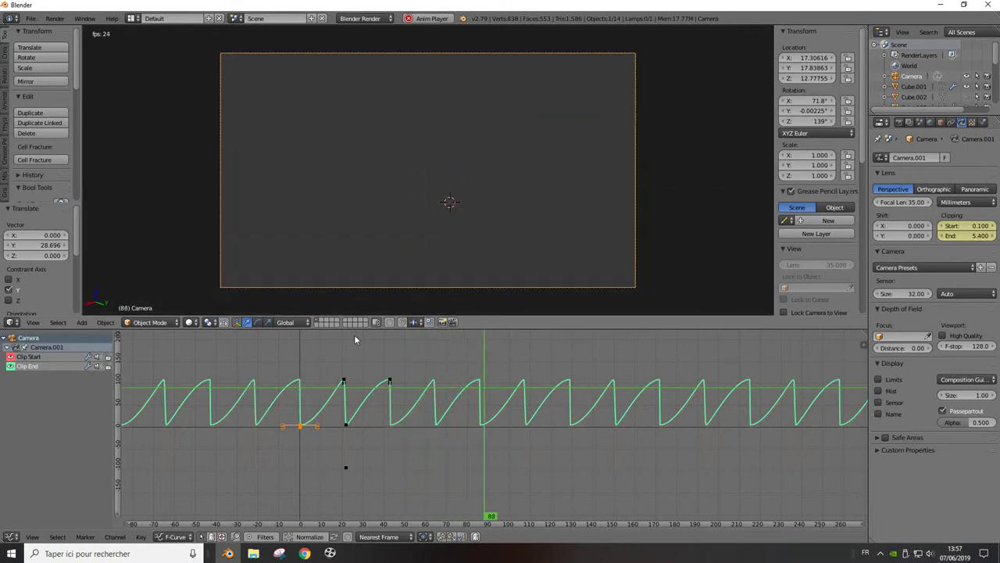
key(alt+a)
- Delete the extra Clip Start keyframes, nudge the frame-21 key, and preview from frame 22
click(388, 382)
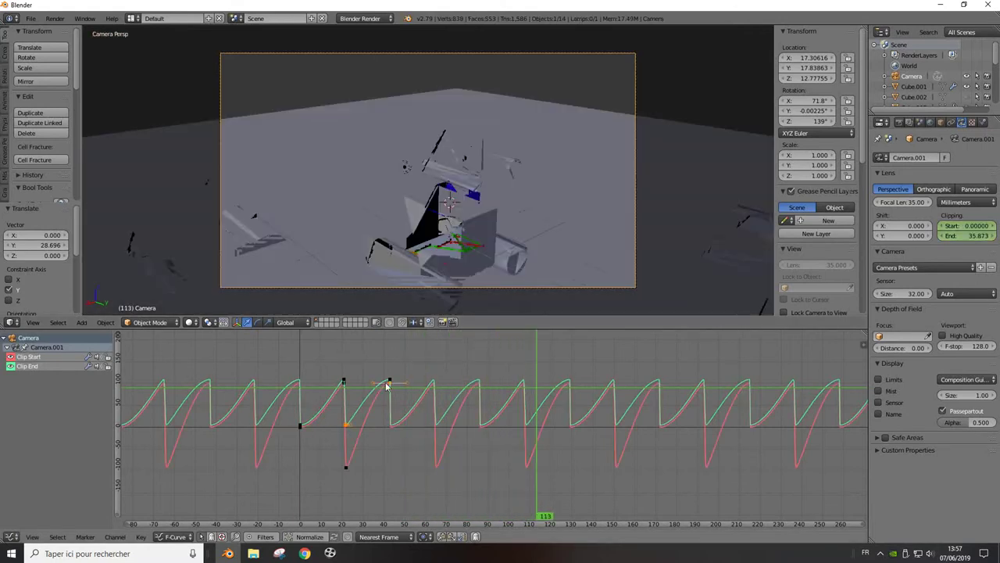
key(x)
click(347, 427)
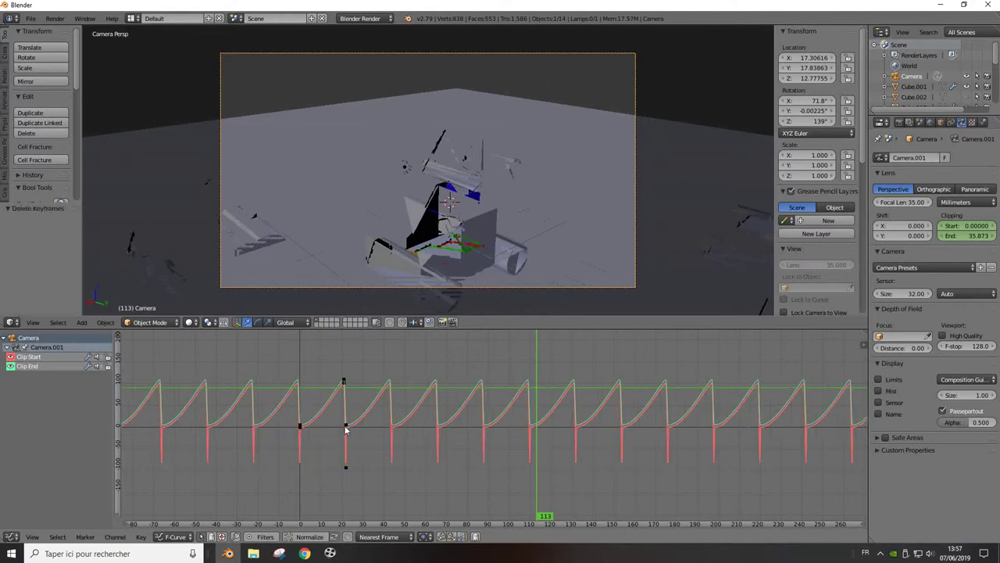
drag(346, 426, 347, 428)
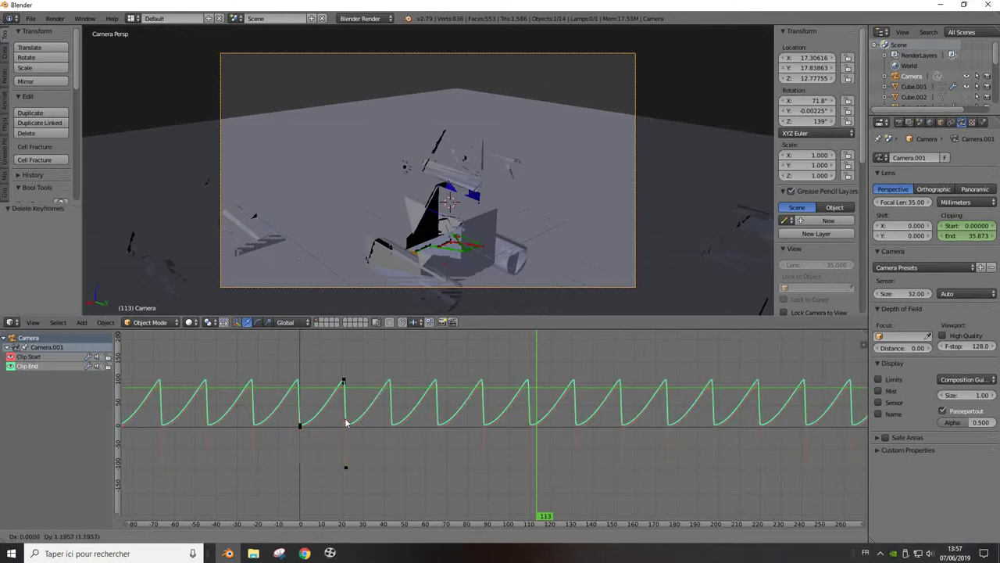
click(347, 409)
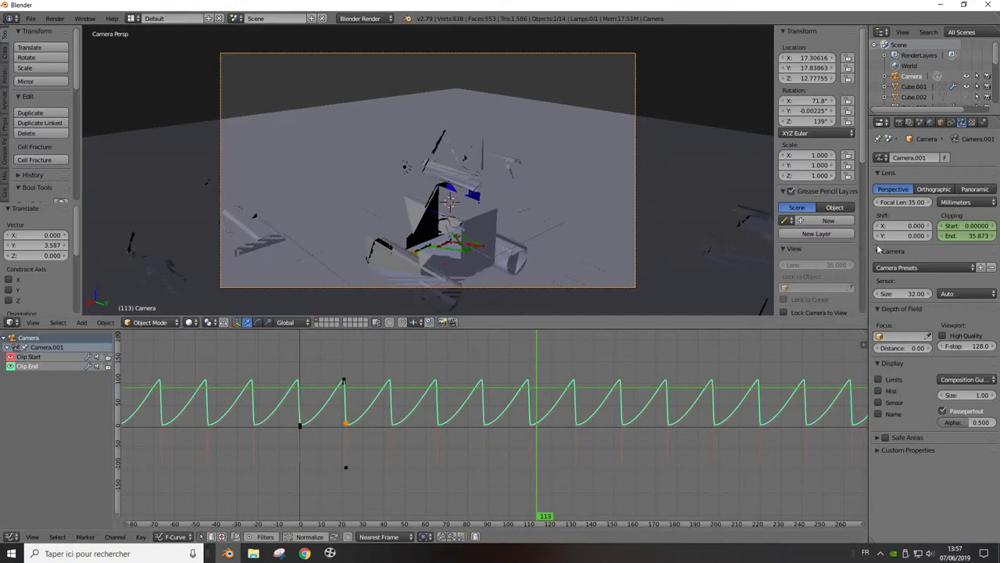
click(346, 428)
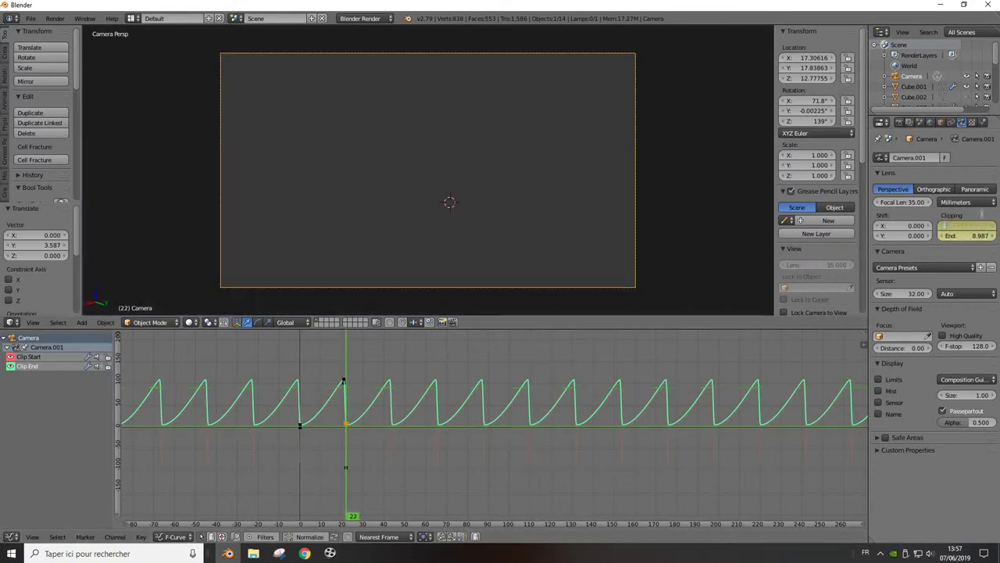
key(alt+a)
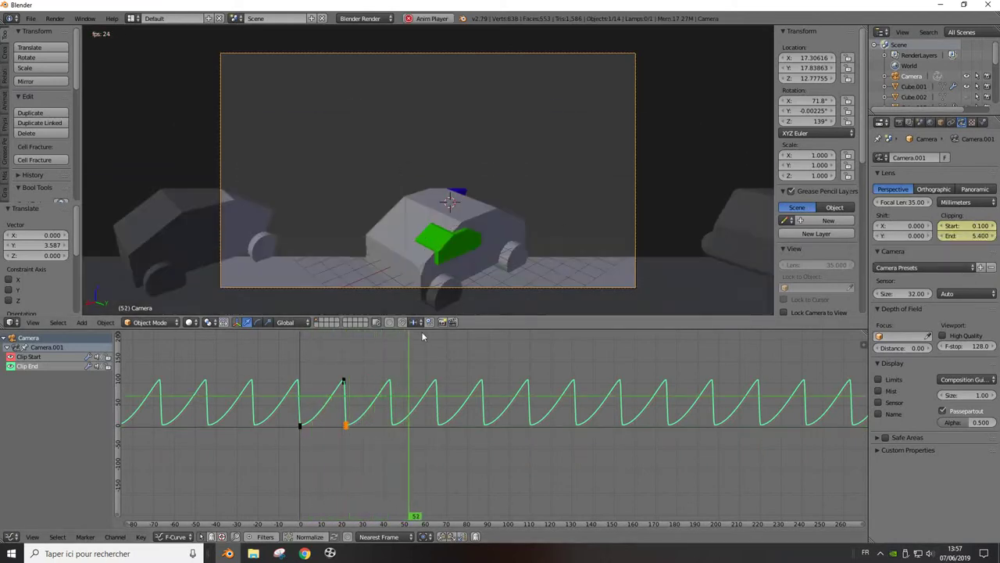
key(alt+a)
- Scale all clipping keyframes in time by 0.351 so the cycles run about three times faster
key(a)
key(s)
key(x)
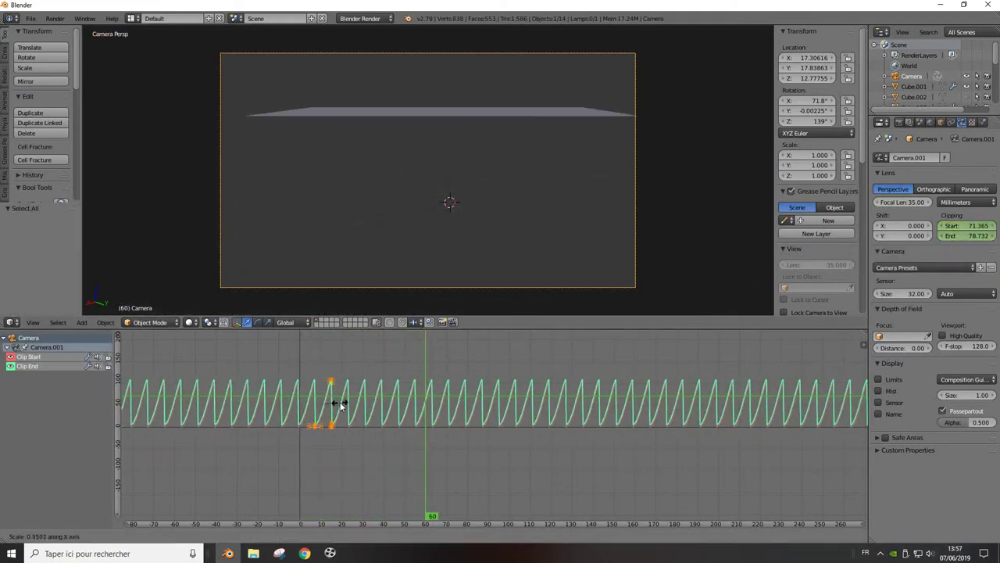
click(337, 402)
key(alt+a)
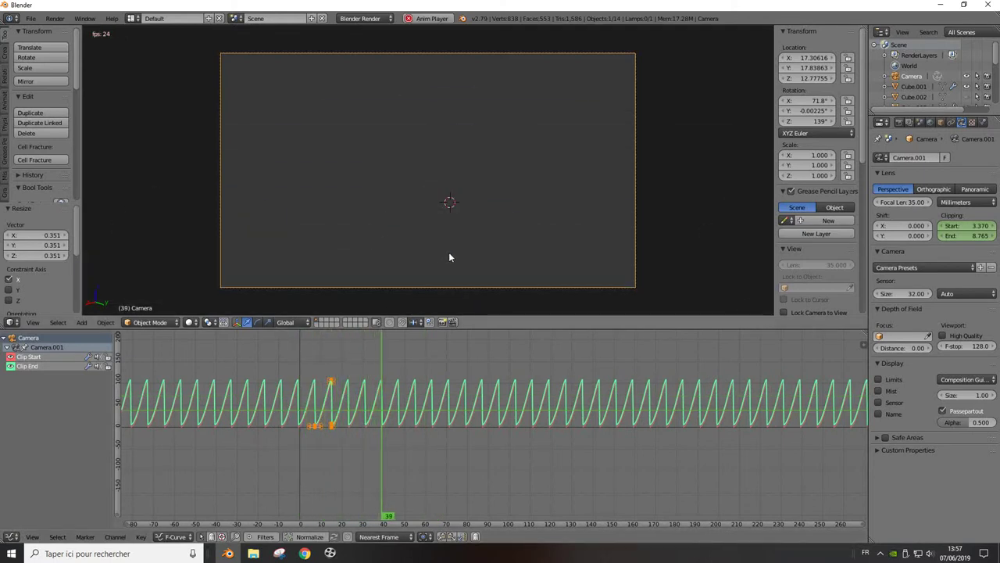
key(shift+f)
click(414, 208)
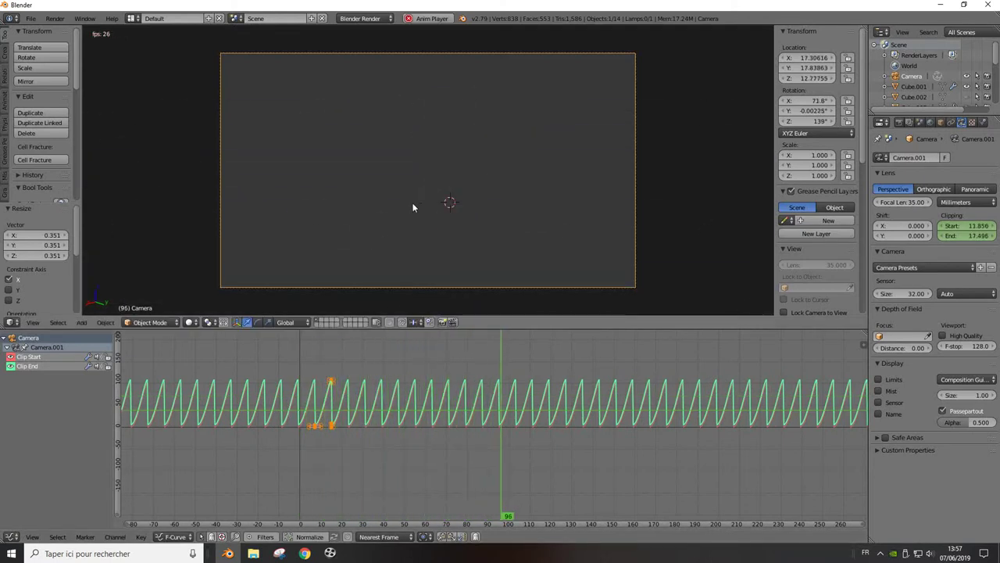
key(alt+a)
- Lower the Clip Start peak at frame 15 well below Clip End and preview the result
key(a)
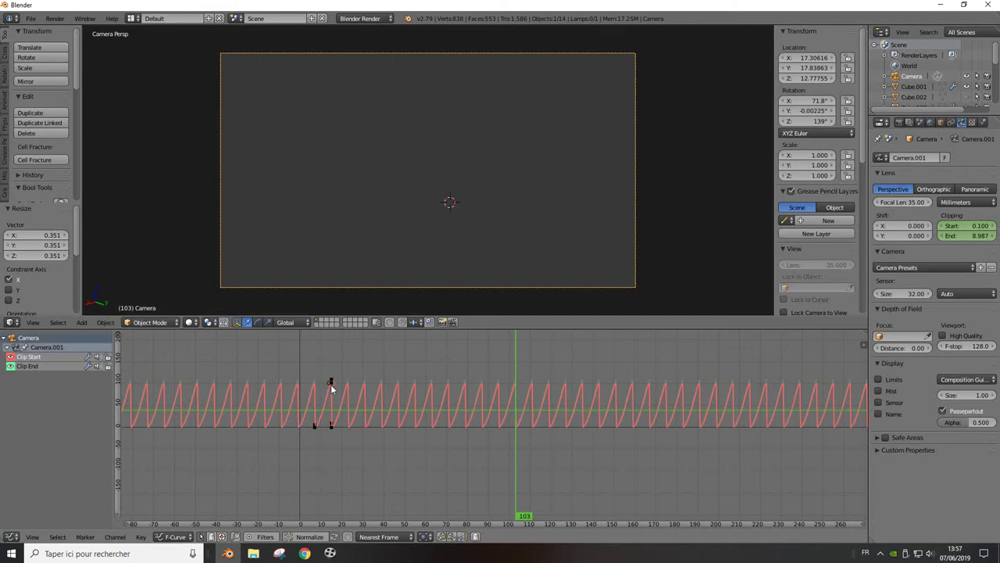
scroll(269, 375, up, 4)
middle_drag(208, 366, 433, 423)
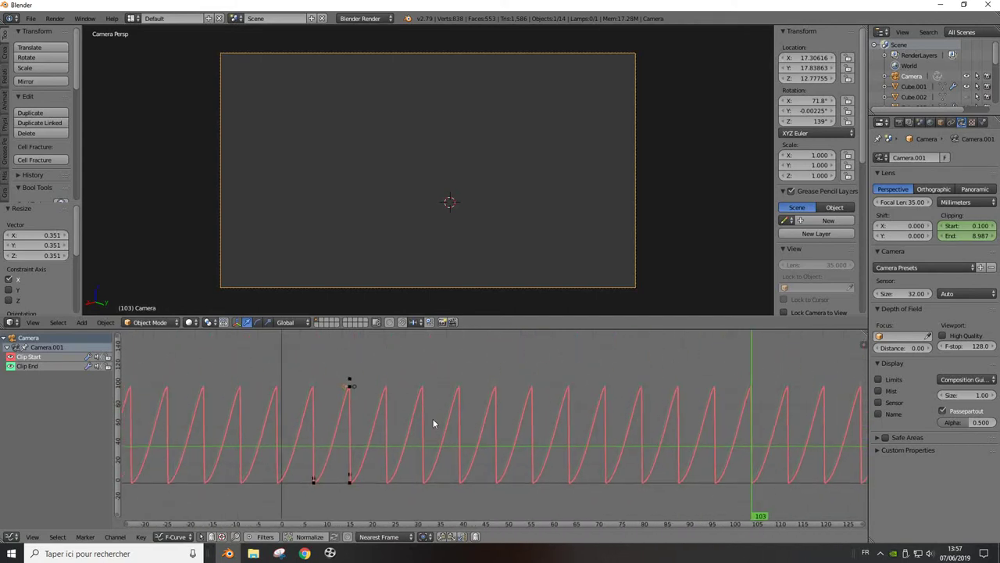
scroll(350, 389, up, 2)
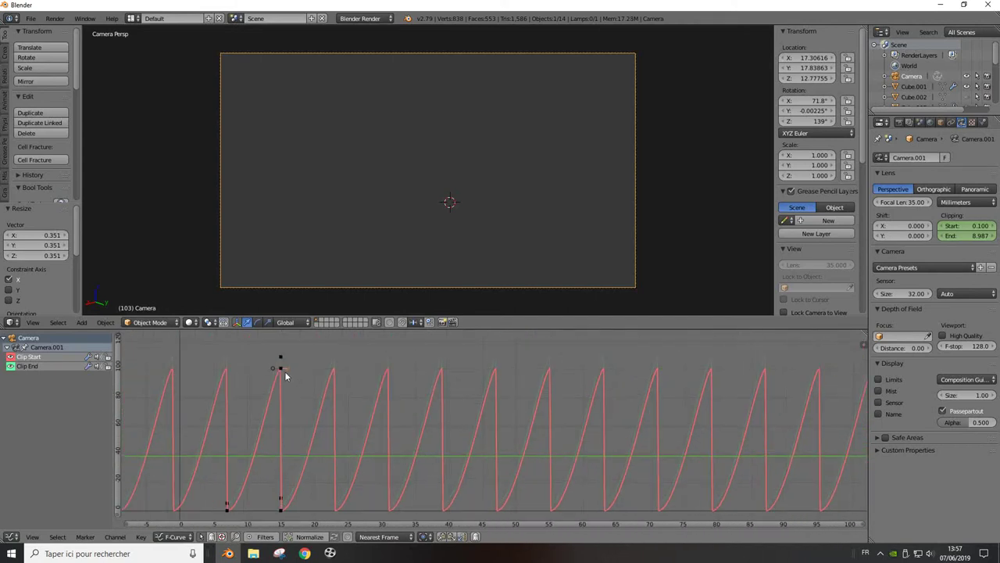
drag(282, 373, 283, 412)
key(alt+a)
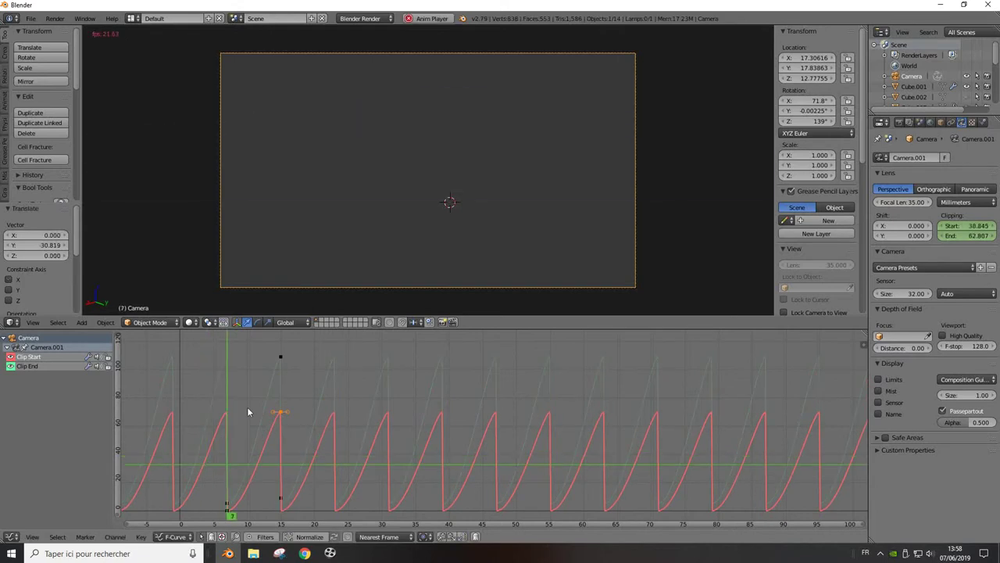
key(alt+a)
right_click(228, 515)
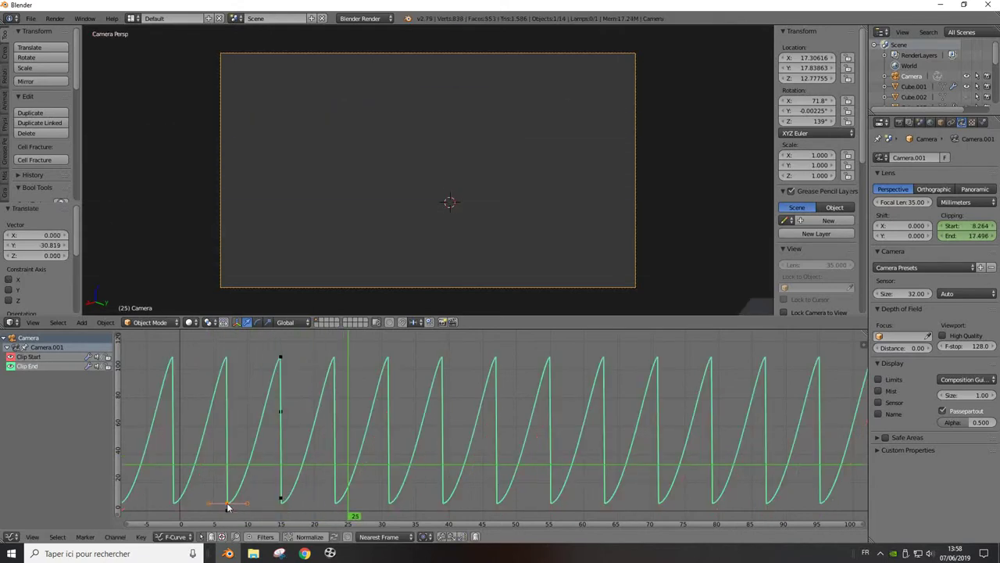
- Raise the Clip End low keyframe and play from an early frame
key(g)
click(232, 471)
click(198, 488)
key(alt+a)
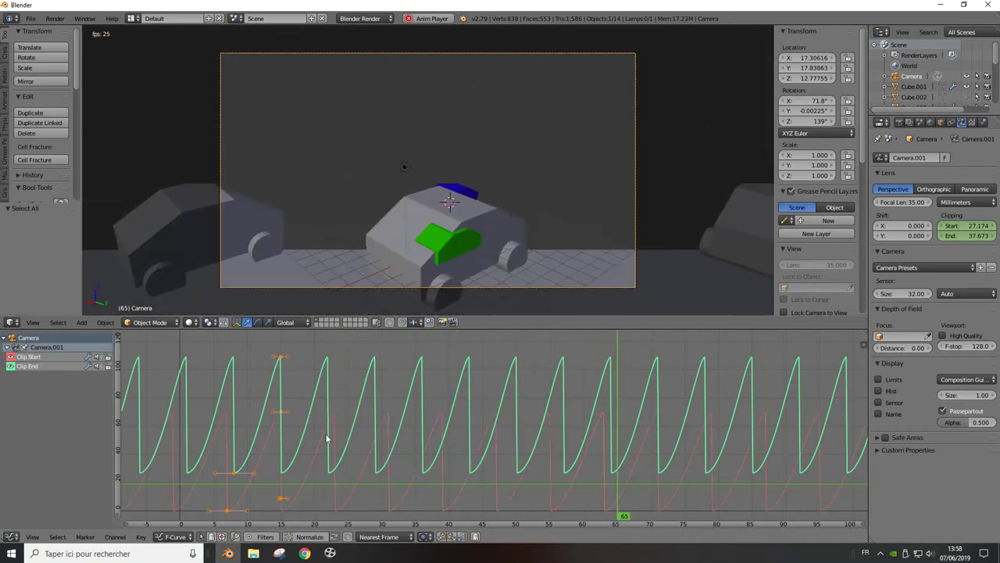
- Stretch the clipping keyframes 3.031 times along time so each sweep lasts about 22 frames
key(s)
key(x)
click(461, 425)
scroll(440, 215, down, 1)
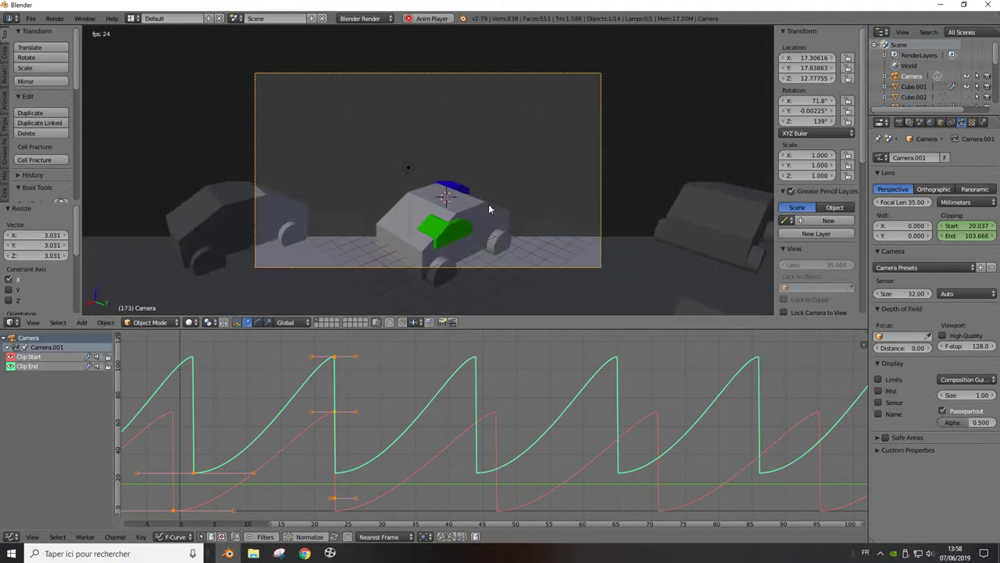
scroll(488, 203, up, 1)
key(shift+a)
key(Escape)
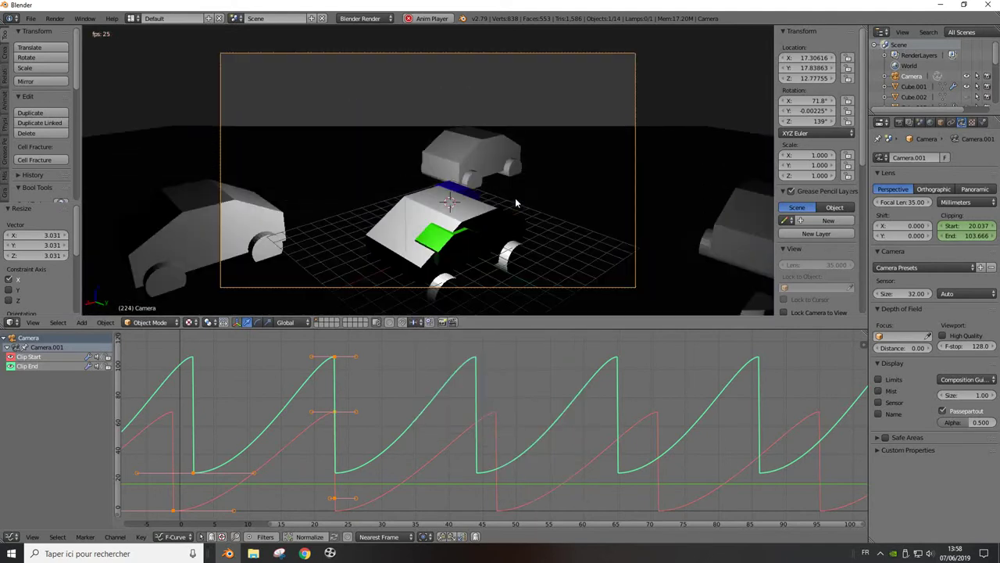
scroll(420, 166, down, 3)
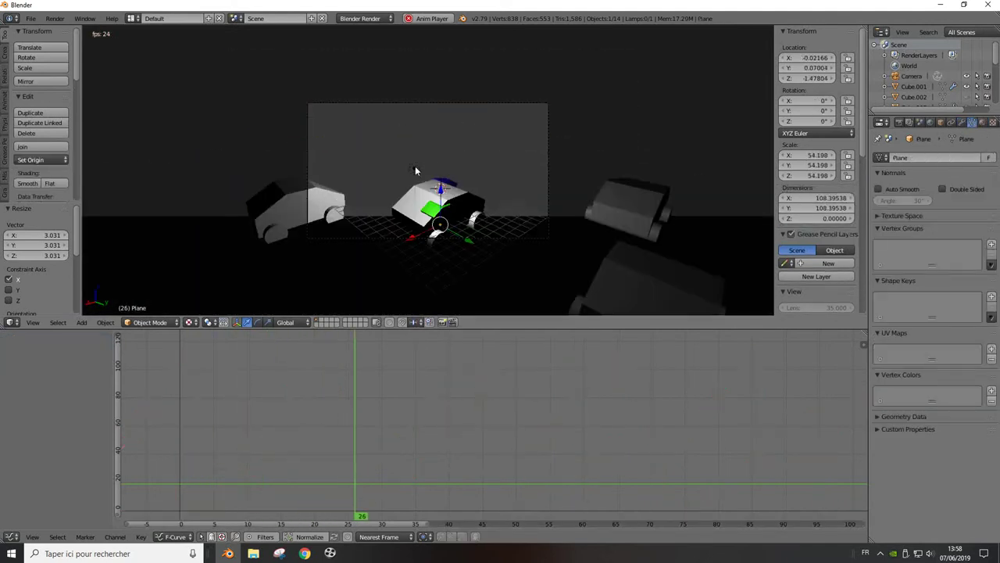
- Raise the lamp on Z to about 15.02, higher above the cars
right_click(414, 168)
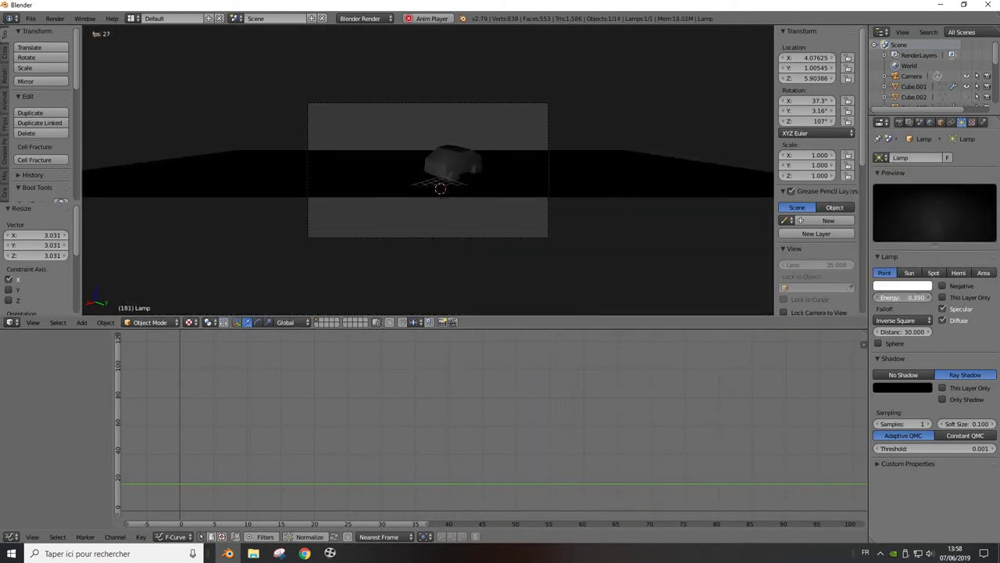
key(g)
key(z)
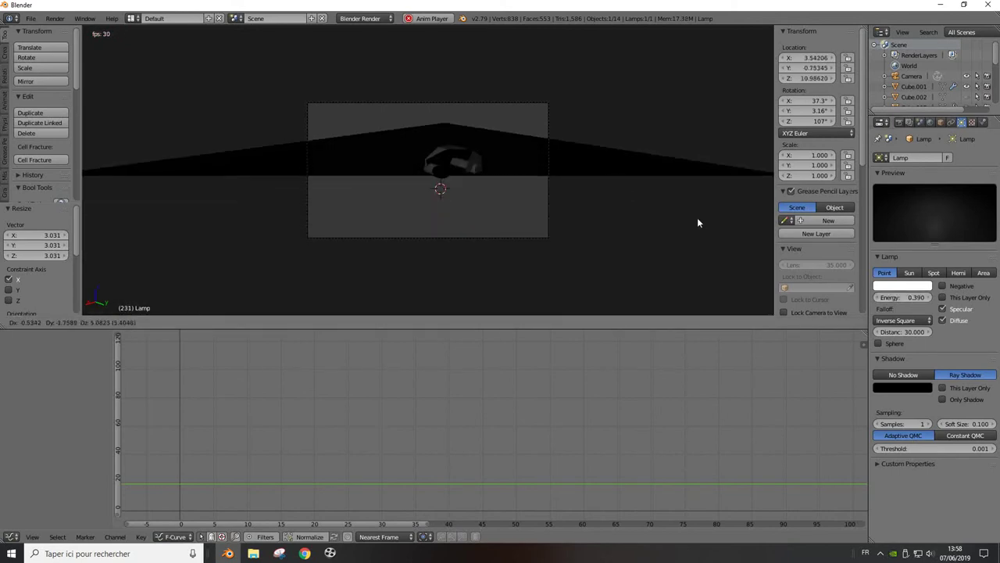
click(658, 183)
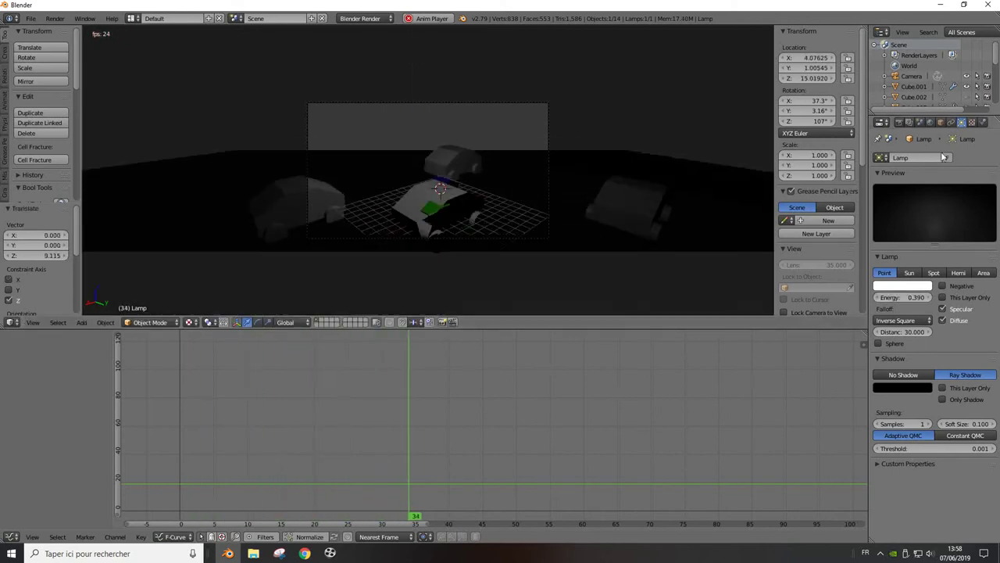
- Stop playback at frame 82 and select the car body
key(alt+a)
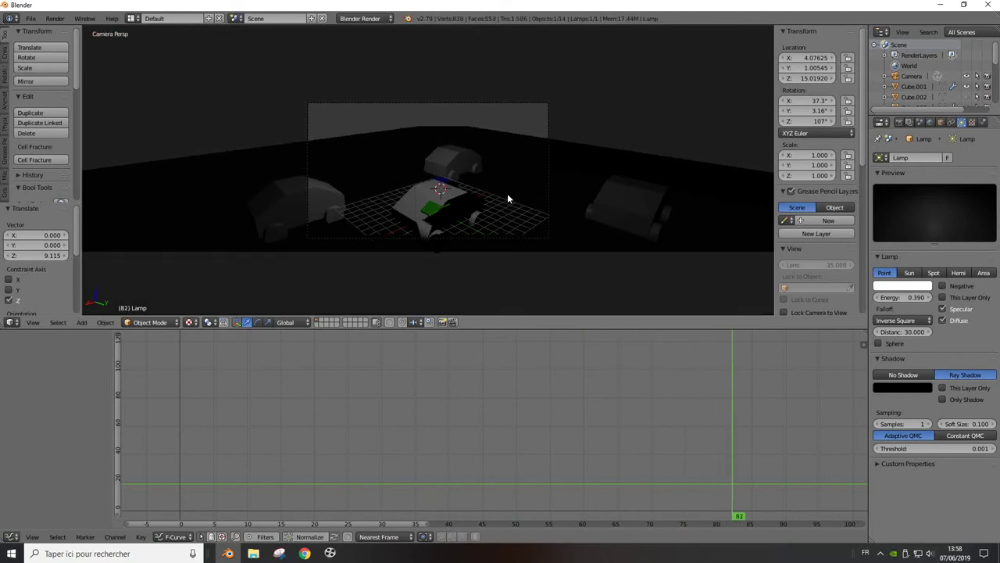
right_click(507, 193)
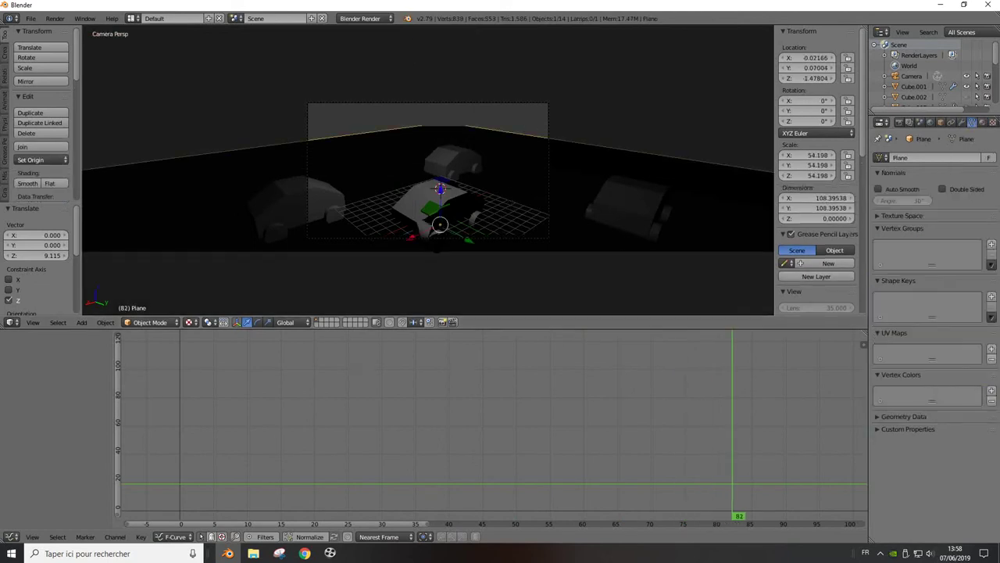
right_click(446, 197)
key(space)
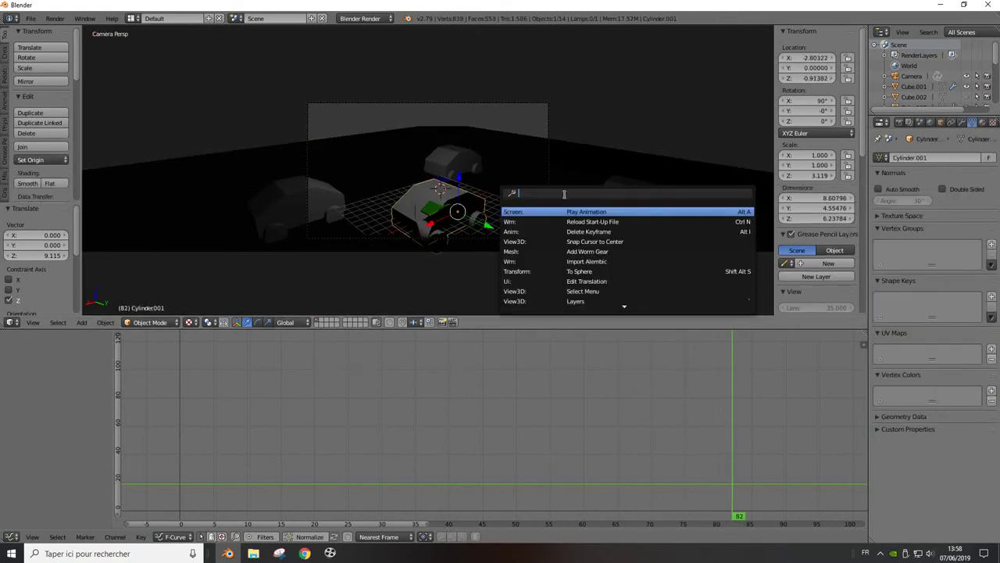
- Search the commands for 'wire', then close the search without running anything
text(WI)
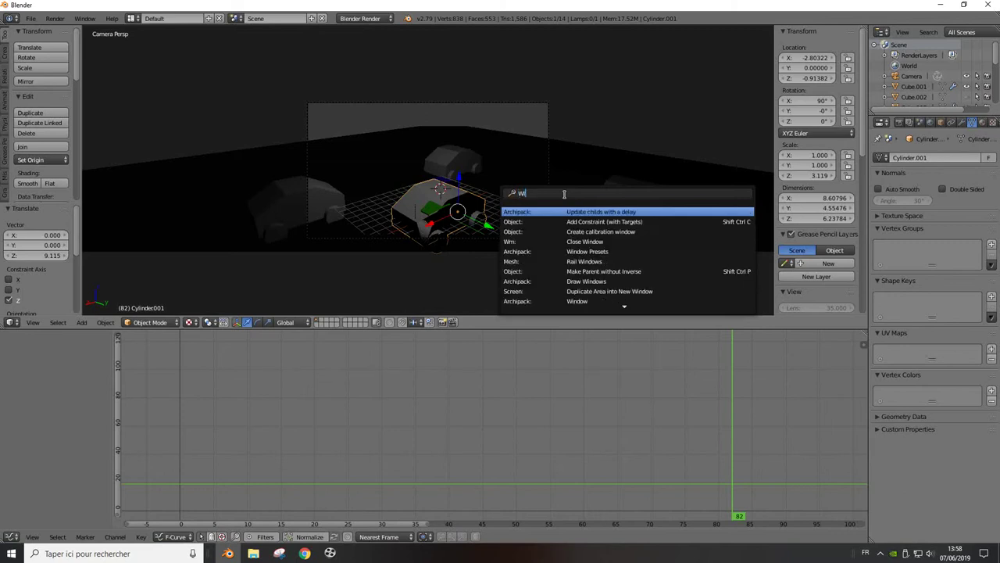
text(RE)
key(BackSpace)
key(BackSpace)
key(BackSpace)
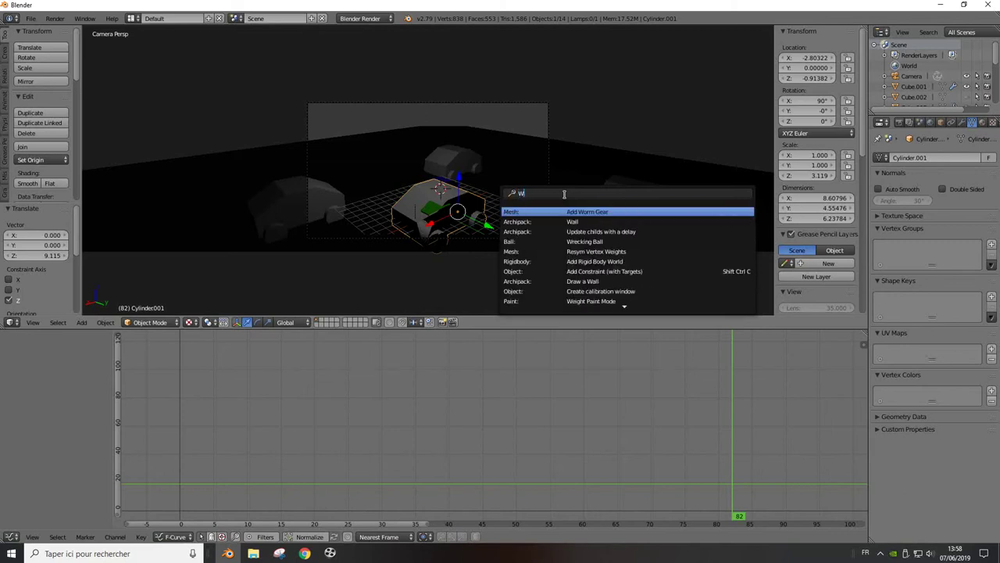
text(ir)
key(BackSpace)
key(BackSpace)
text(ire)
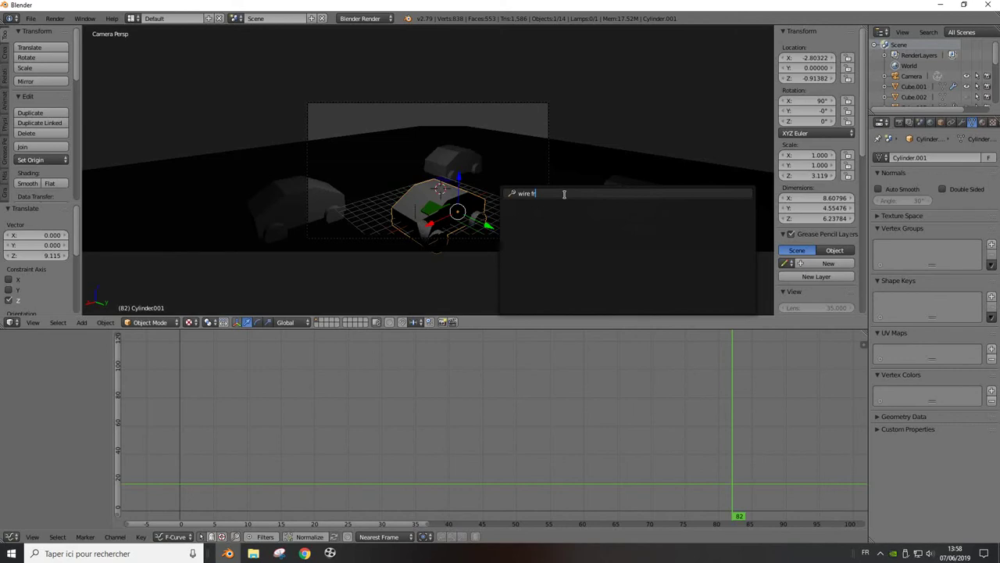
key(Escape)
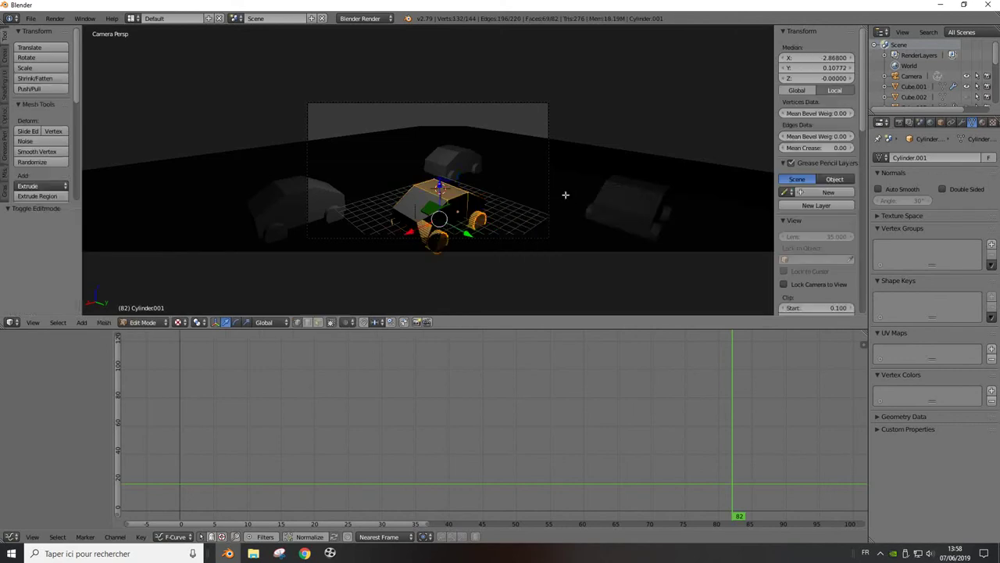
- Apply Wire Frame to the whole car body mesh in Edit Mode, giving 728 vertices
key(Tab)
key(a)
key(space)
text(w)
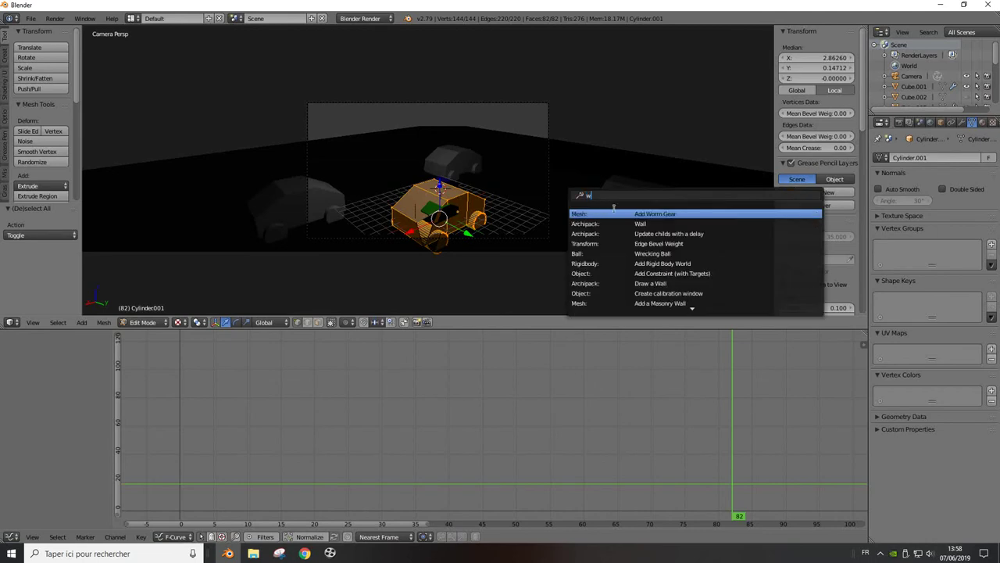
text(re)
key(BackSpace)
text(ire)
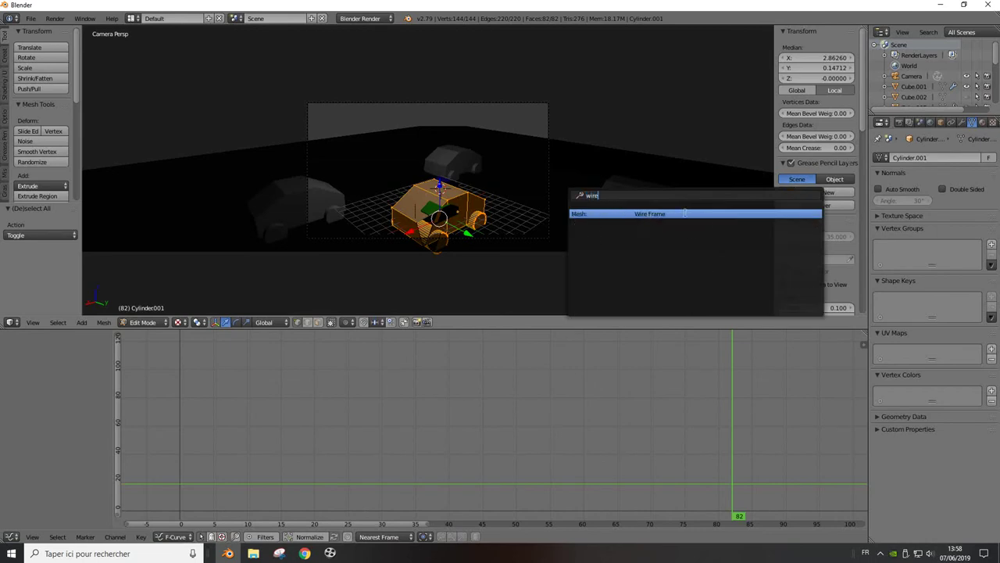
key(Return)
click(981, 123)
- Add Material.005 to the car body with a cyan diffuse colour and Shadeless on
click(937, 205)
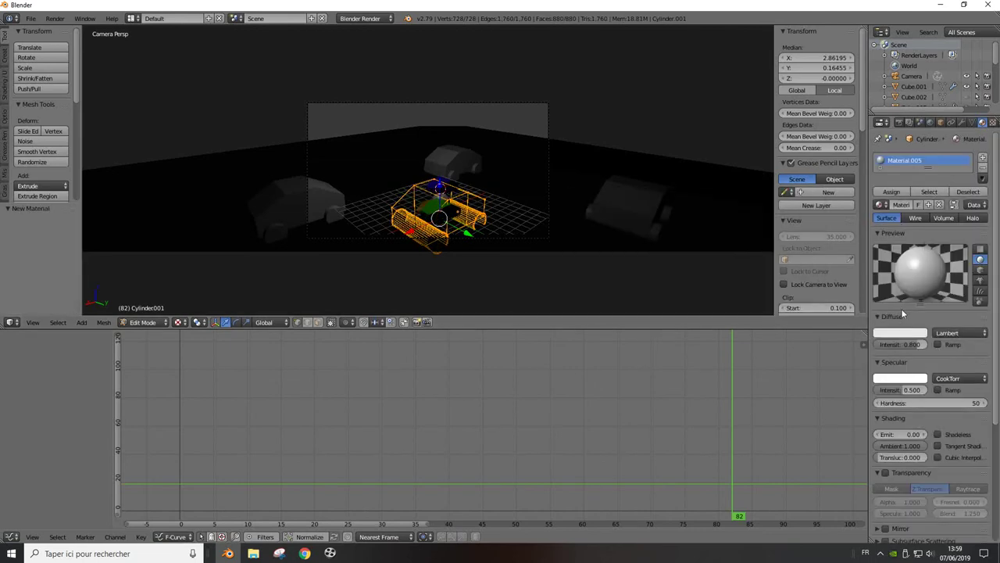
click(903, 334)
click(842, 230)
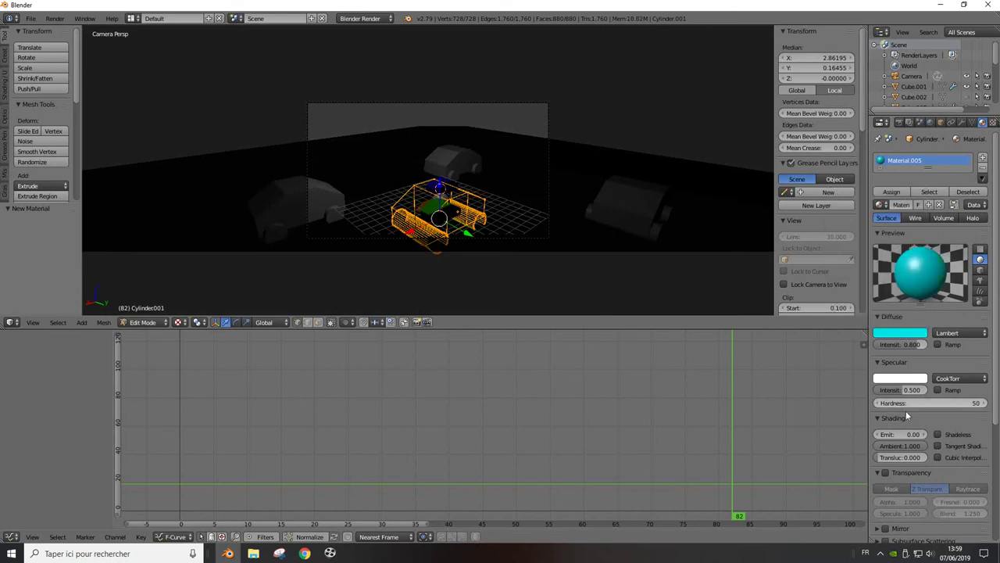
click(938, 435)
- Play the animation, then leave and re-enter Edit Mode on the car body
key(alt+a)
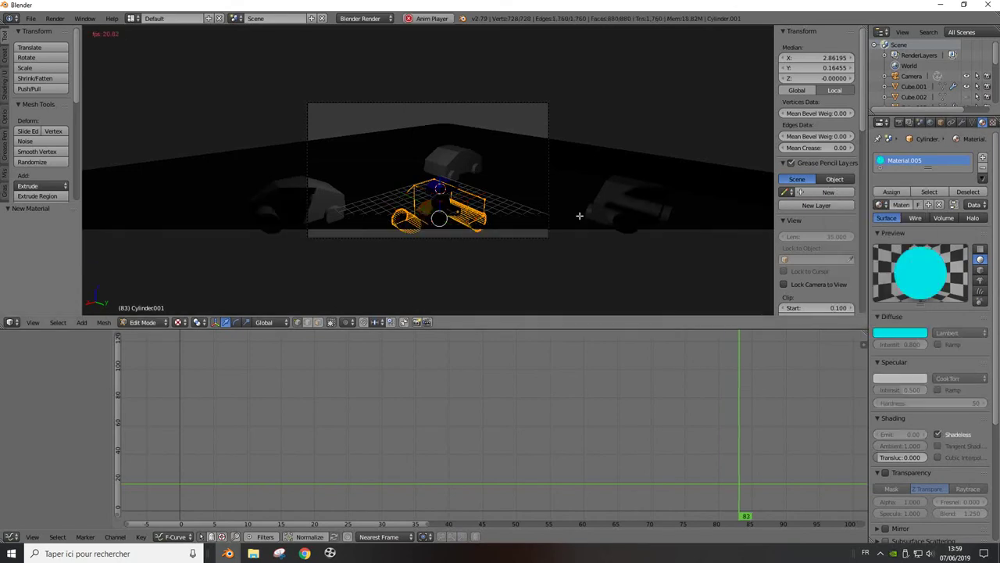
key(Tab)
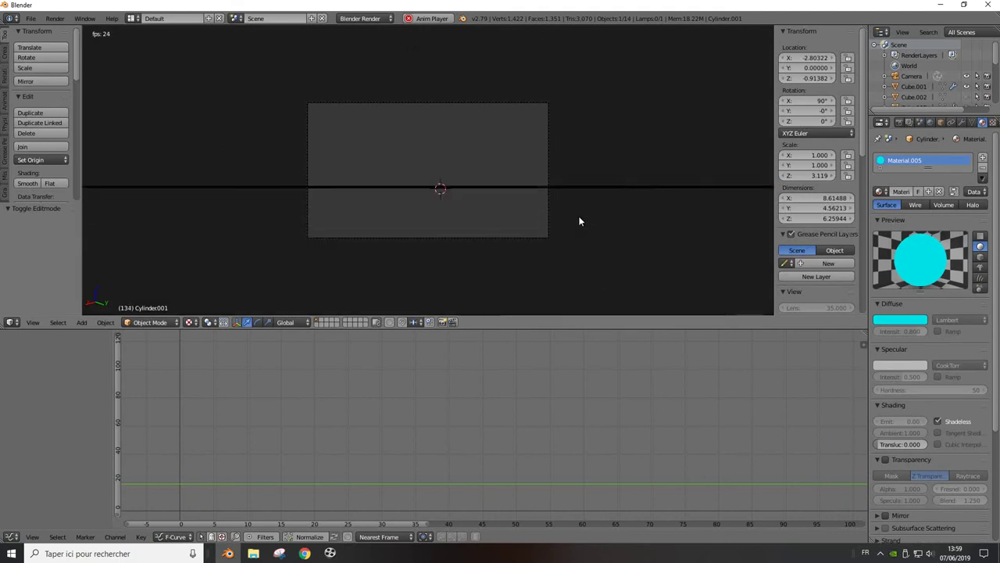
key(a)
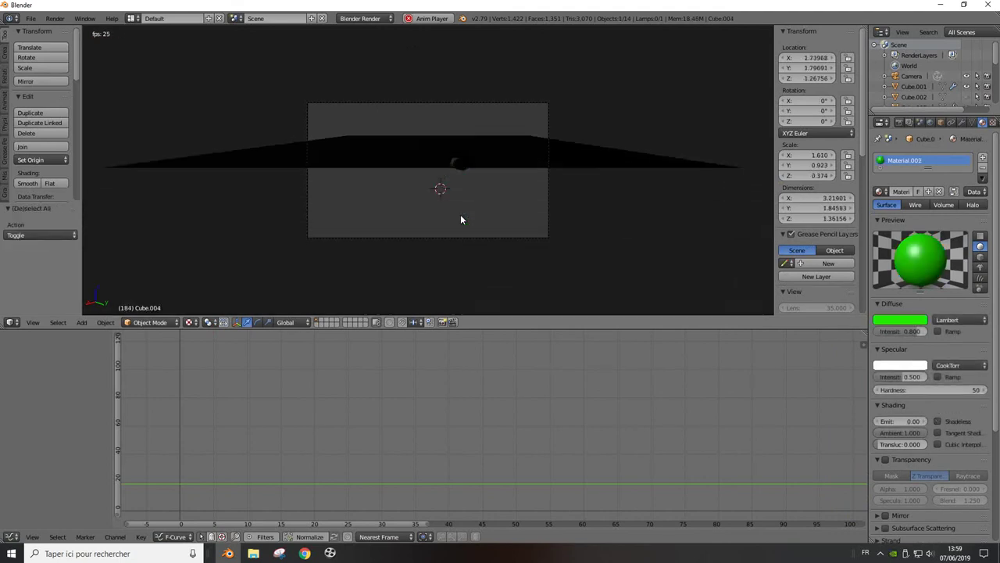
key(Tab)
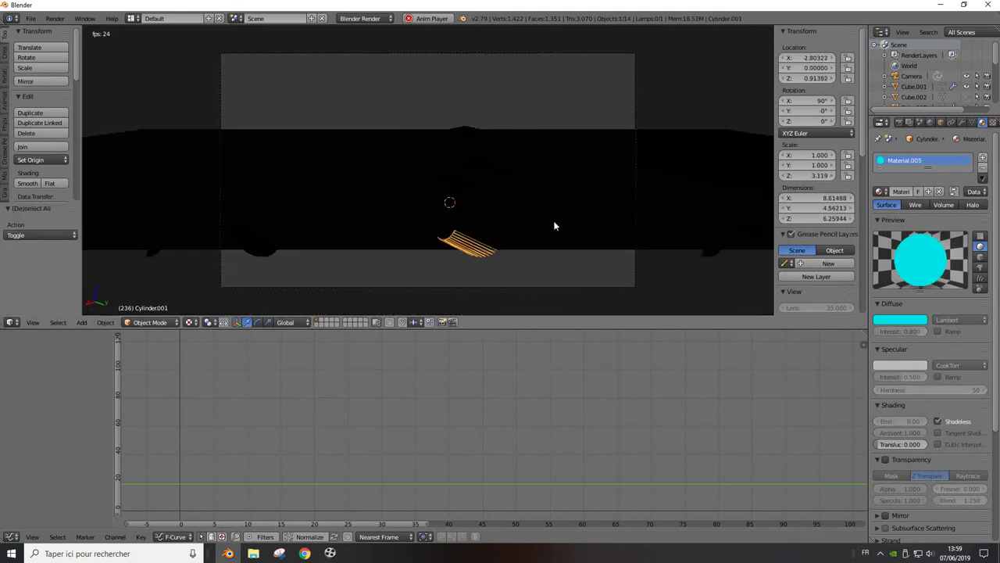
key(alt+a)
- Select all car body vertices and start a Shrink/Fatten on the struts, then cancel it
key(a)
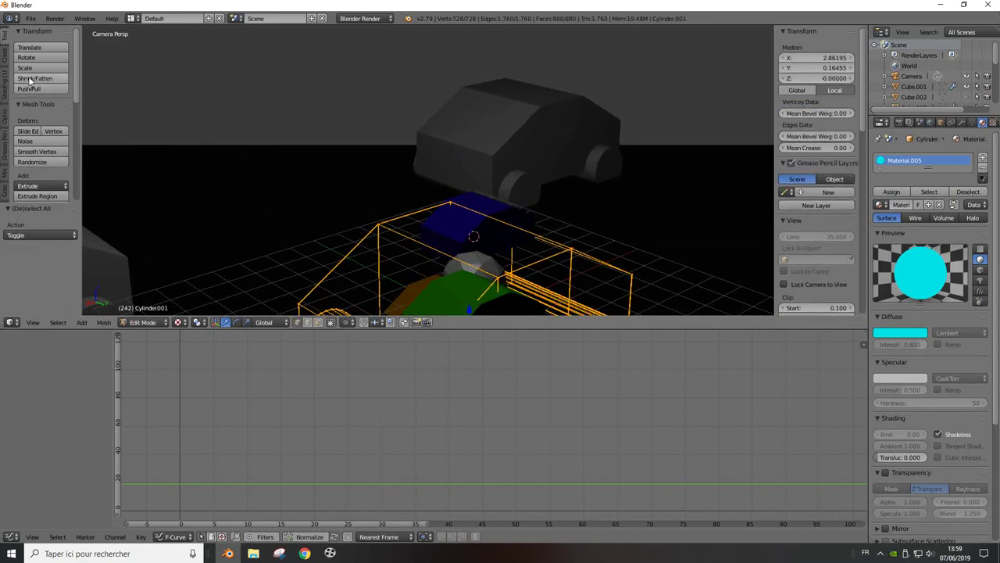
click(29, 79)
key(Escape)
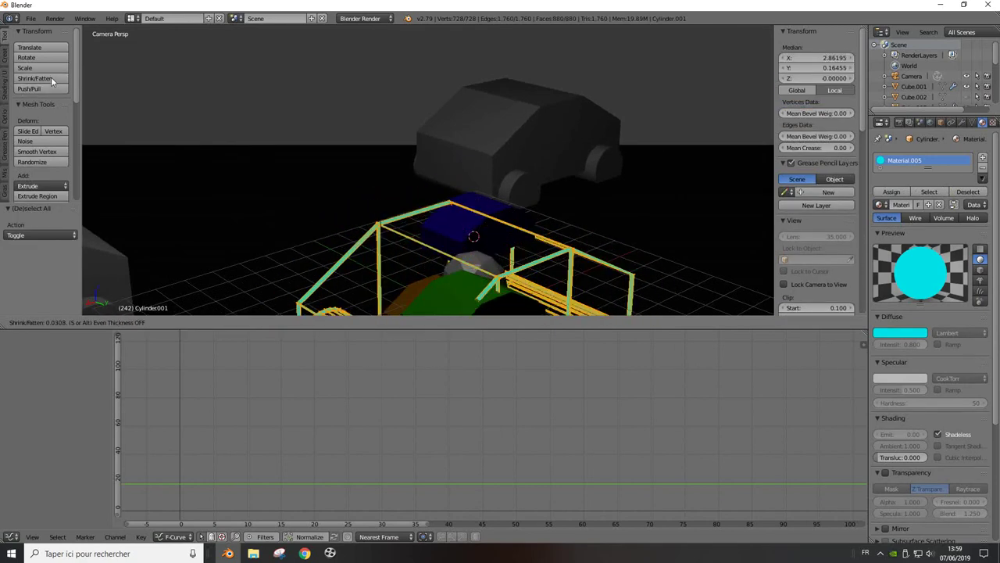
- Return to Object Mode, deselect everything and start the animation
key(Tab)
scroll(310, 139, down, 2)
key(Tab)
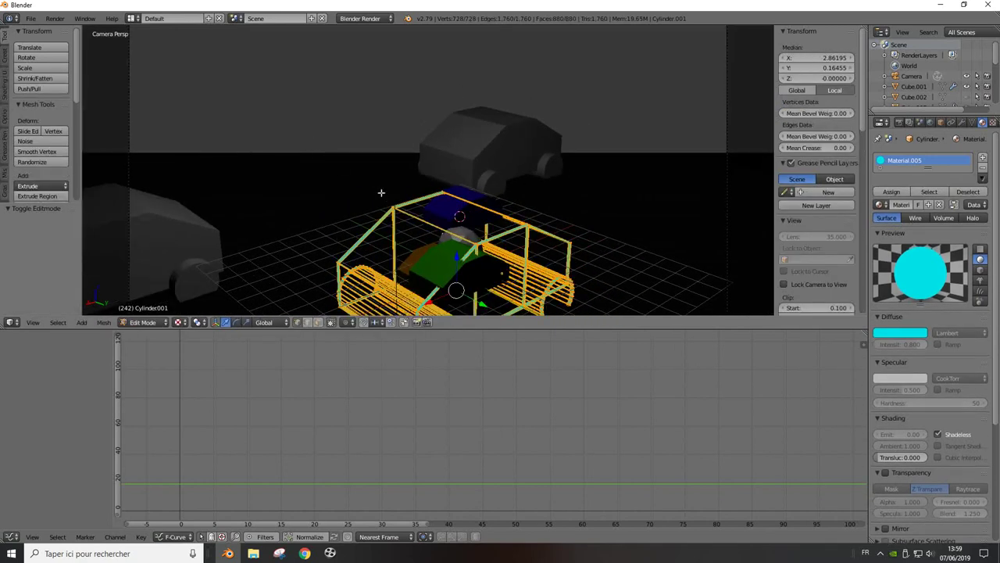
key(Tab)
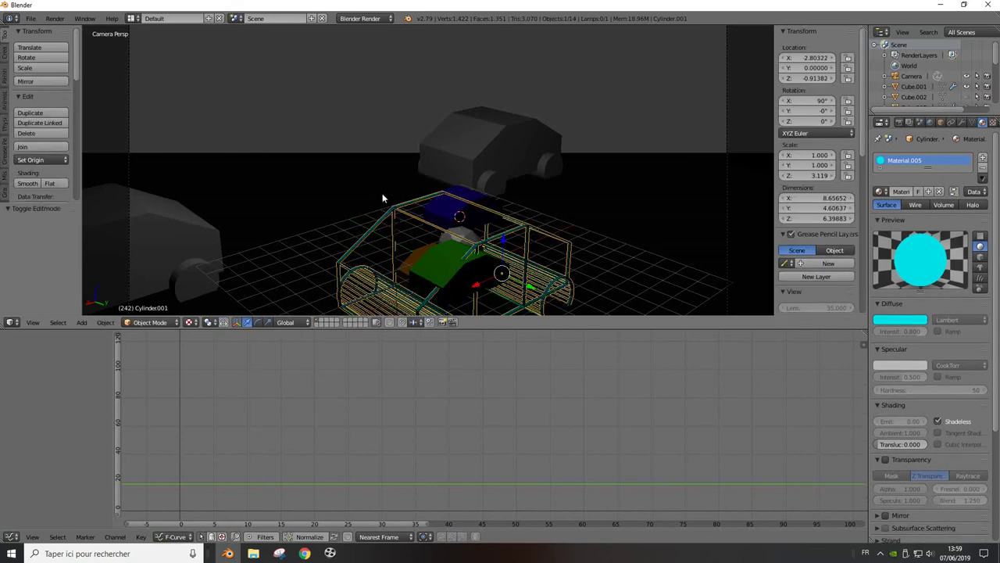
key(a)
key(alt+a)
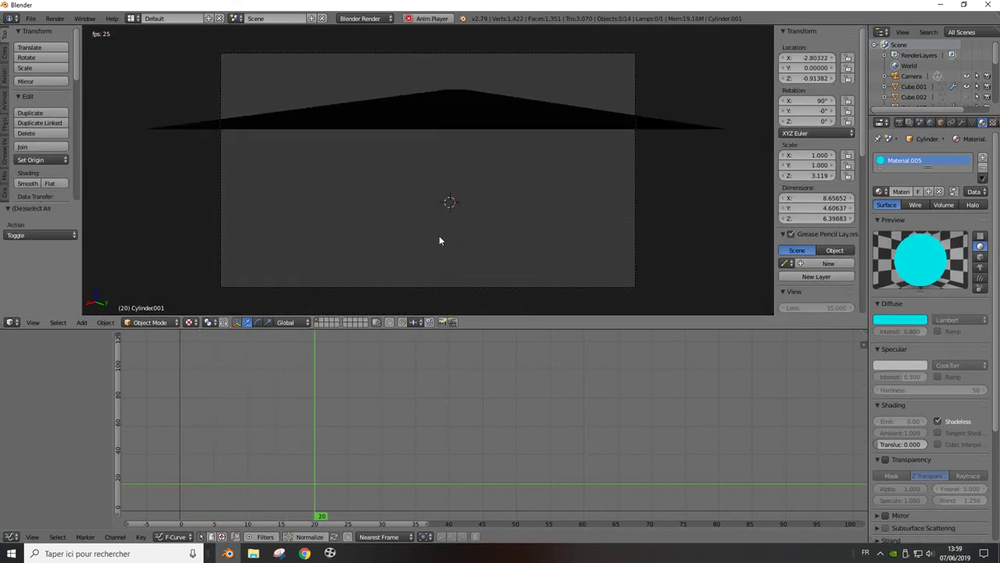
- Select the camera to show its clipping curves and stop playback at frame 236
right_click(602, 288)
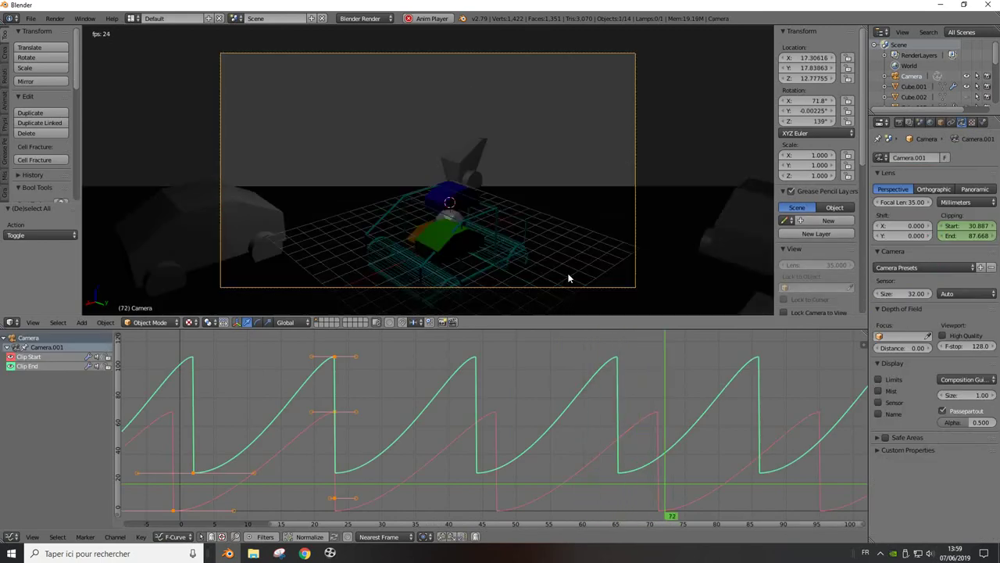
scroll(836, 250, down, 6)
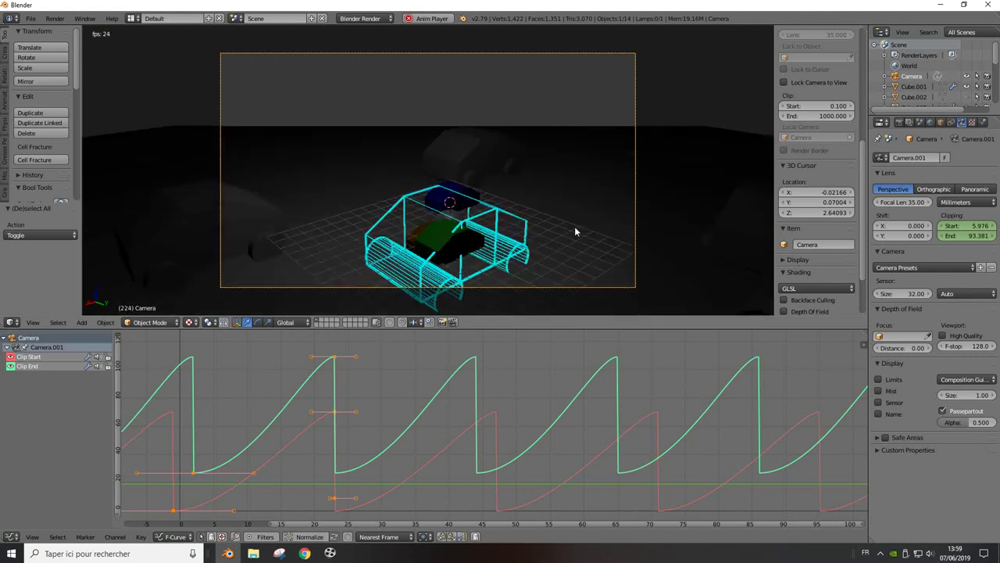
key(alt+a)
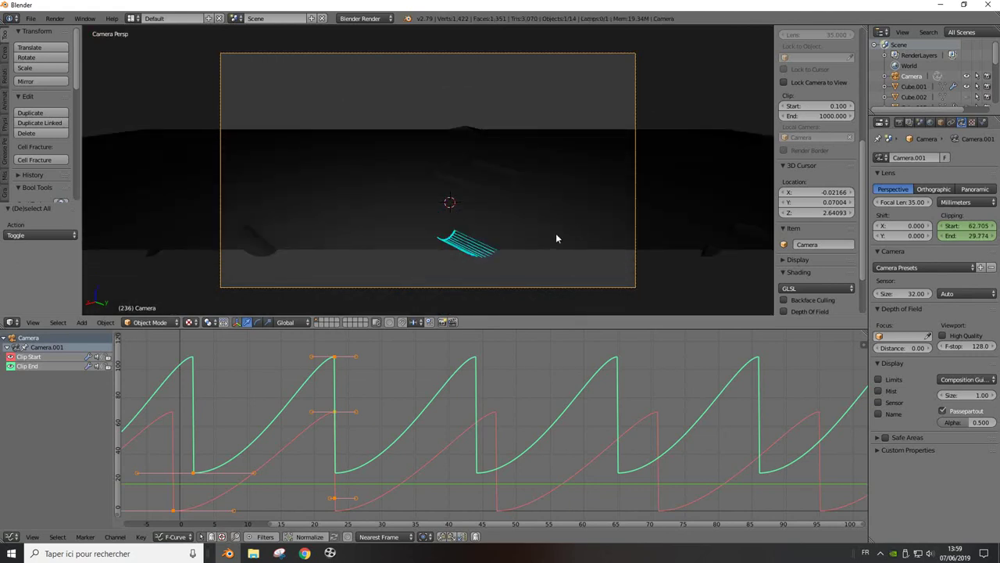